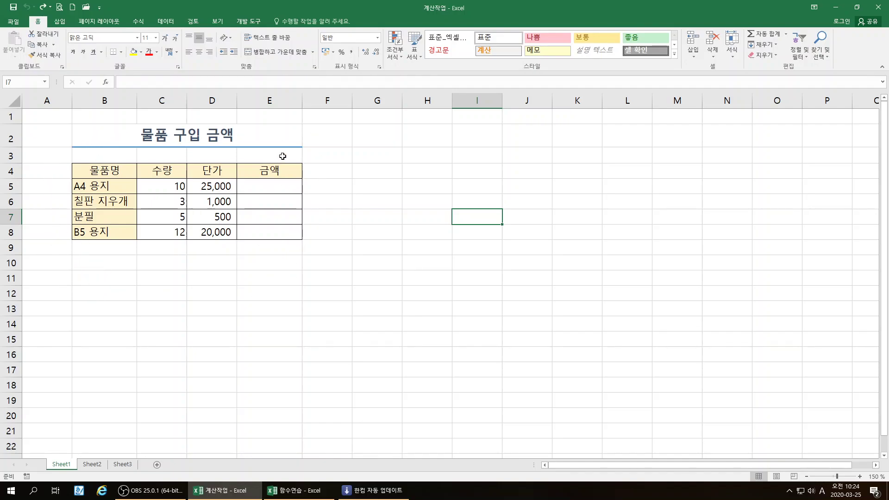
# Enter the formula =C5*D5 in cell E5 to compute the A4 용지 amount from quantity and unit price
pyautogui.click(269, 187)
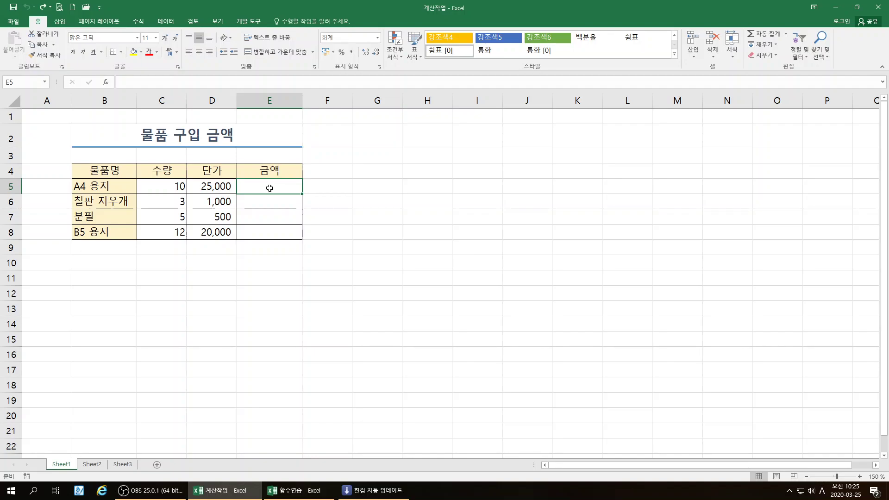
pyautogui.write('=')
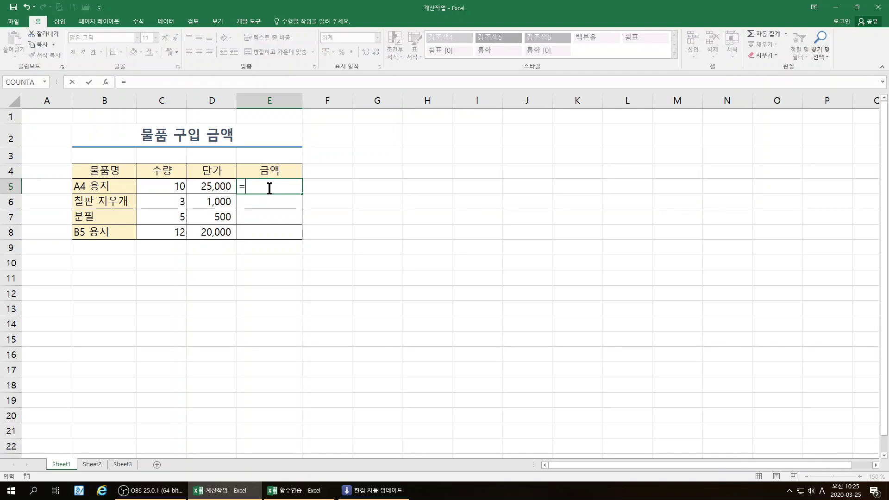
pyautogui.click(170, 186)
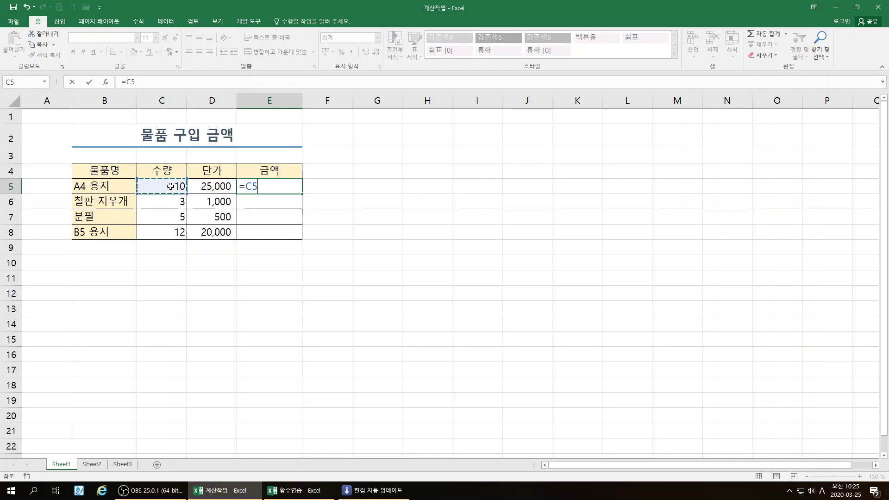
pyautogui.write('*')
pyautogui.click(212, 187)
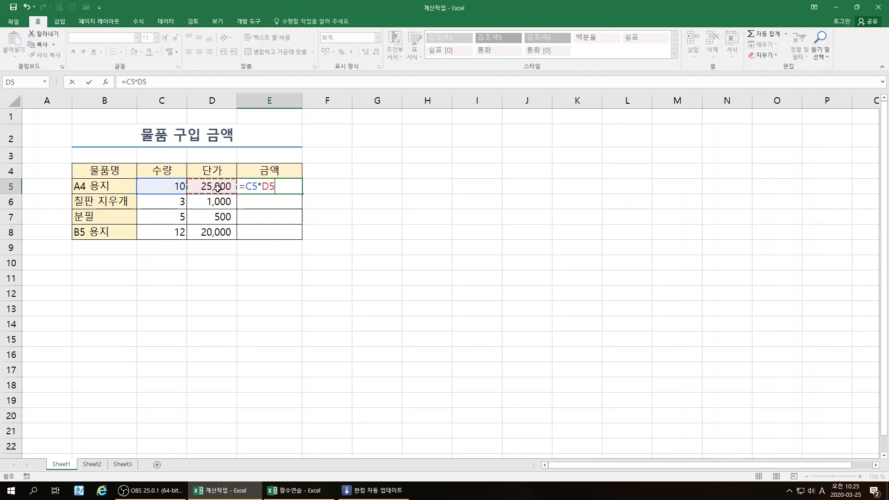
pyautogui.press('Return')
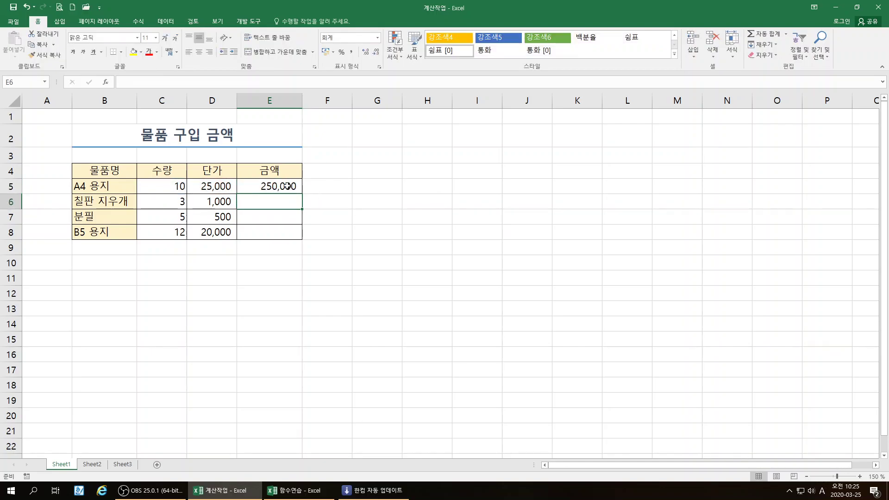
# Fill the E5 amount formula down through E8 for the remaining items
pyautogui.click(289, 187)
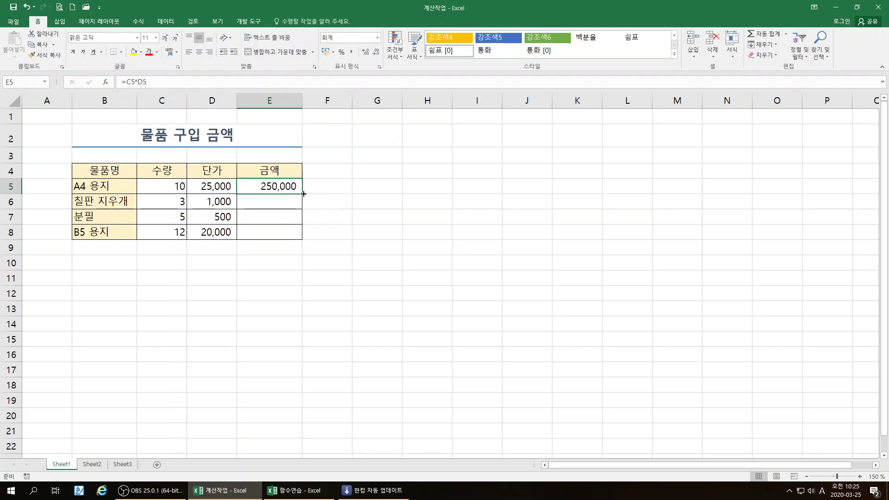
pyautogui.moveTo(303, 193); pyautogui.dragTo(307, 237)
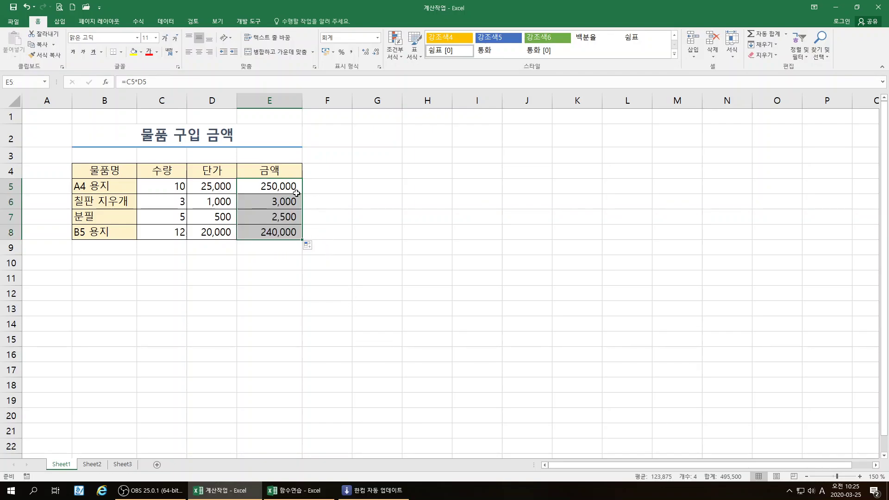
pyautogui.click(357, 304)
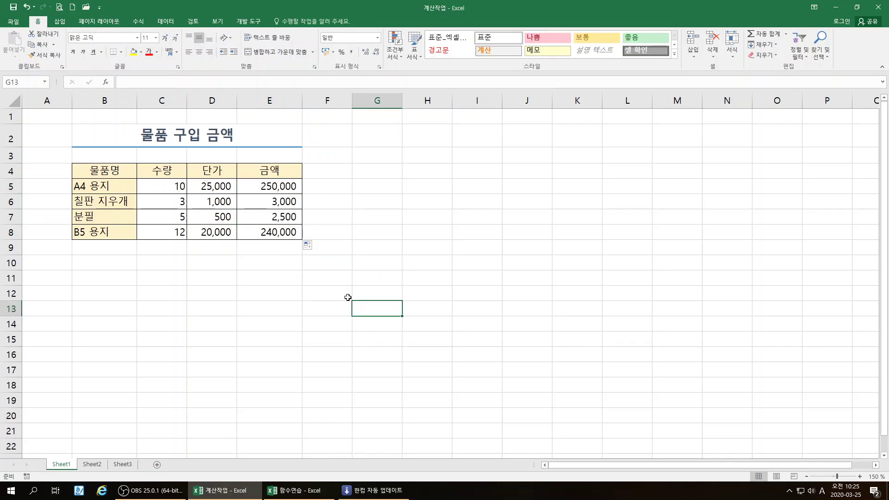
# Inspect the amount formulas in E5, E6 and E8 to compare their cell references, leaving them as they are
pyautogui.click(283, 186)
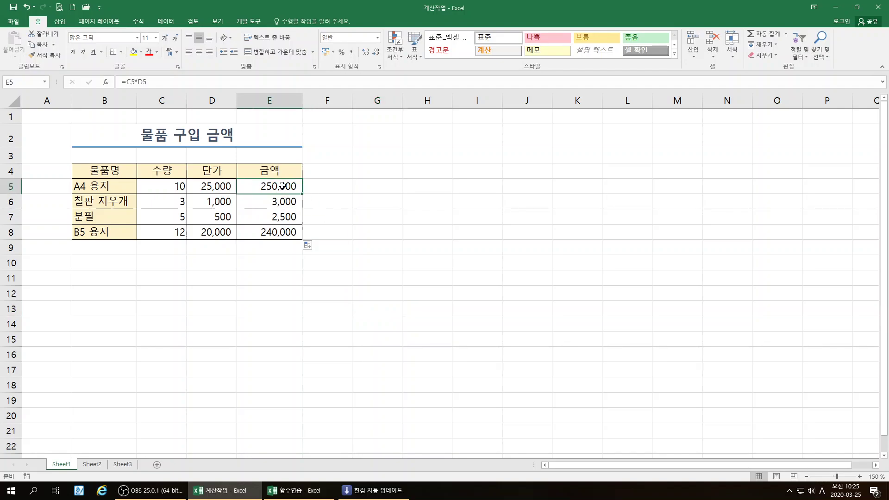
pyautogui.doubleClick(282, 187)
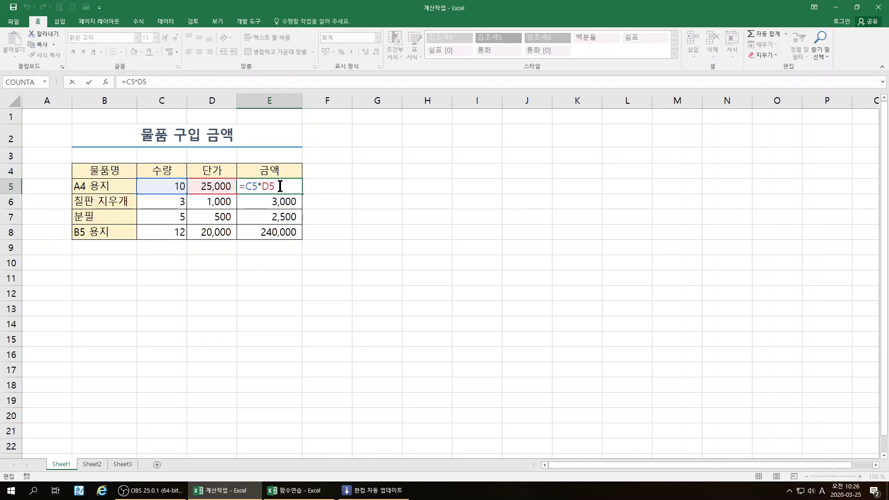
pyautogui.press('Return')
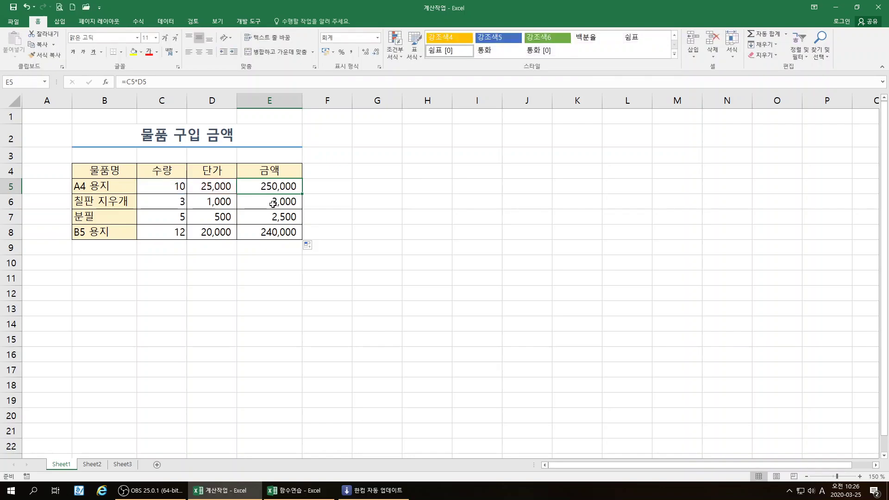
pyautogui.doubleClick(278, 201)
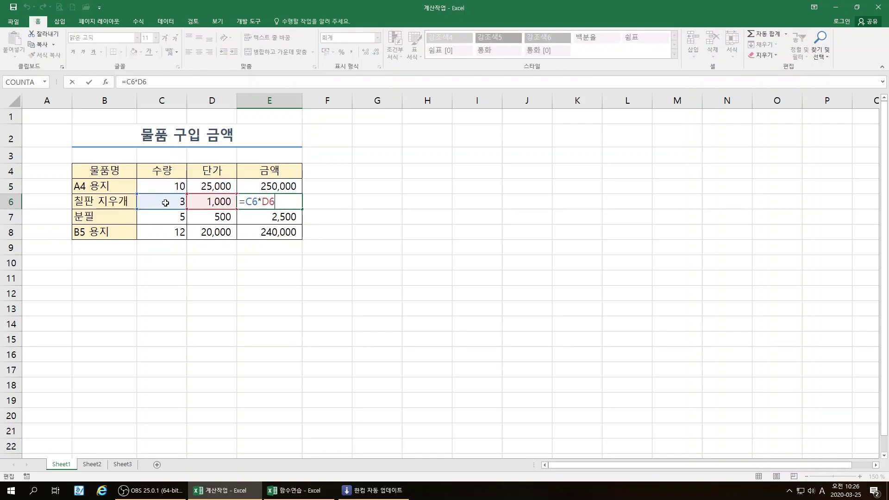
pyautogui.press('Escape')
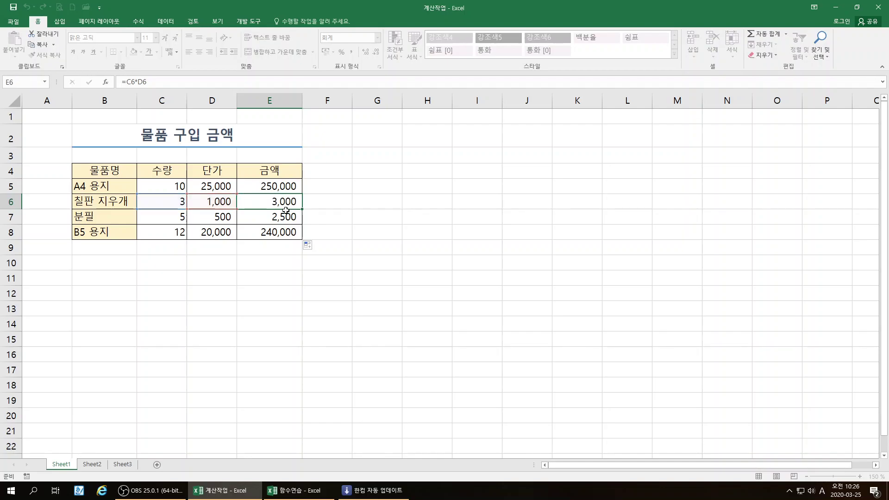
pyautogui.doubleClick(274, 232)
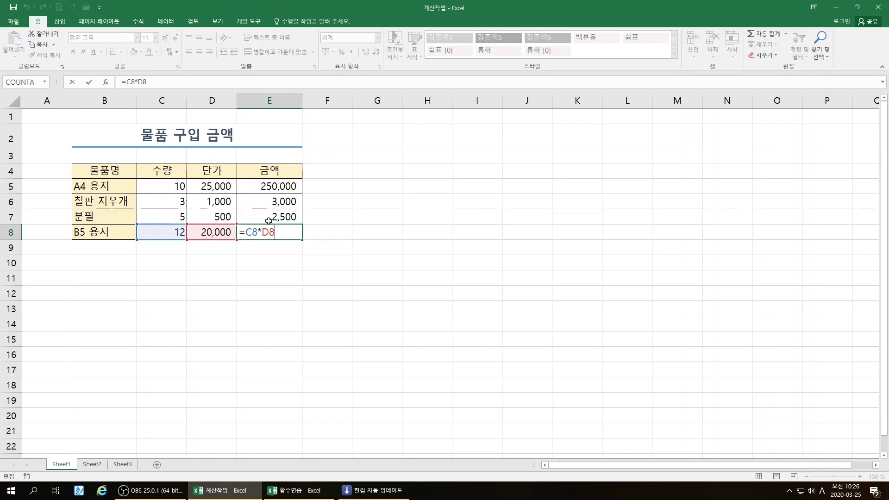
pyautogui.hotkey('ctrl', 'Return')
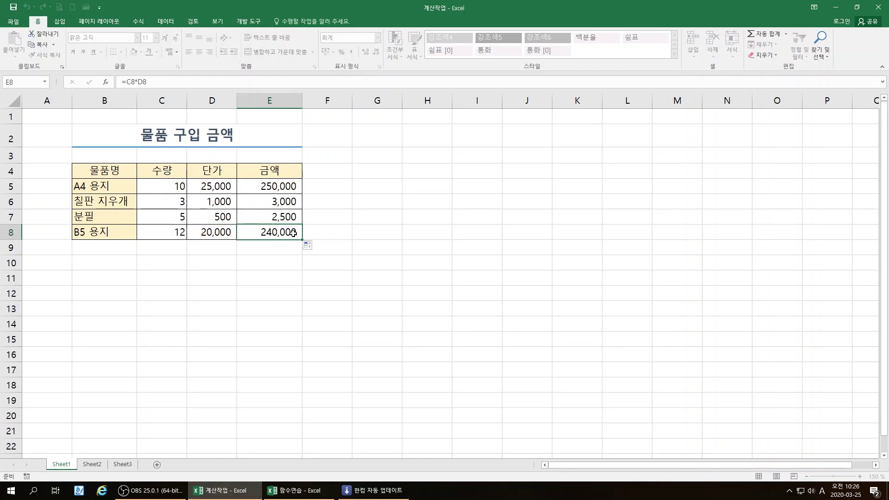
pyautogui.click(268, 184)
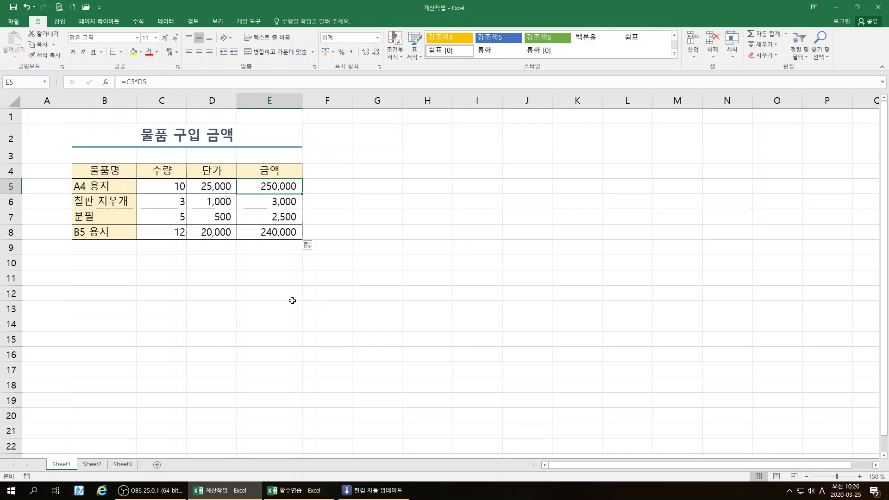
pyautogui.click(274, 298)
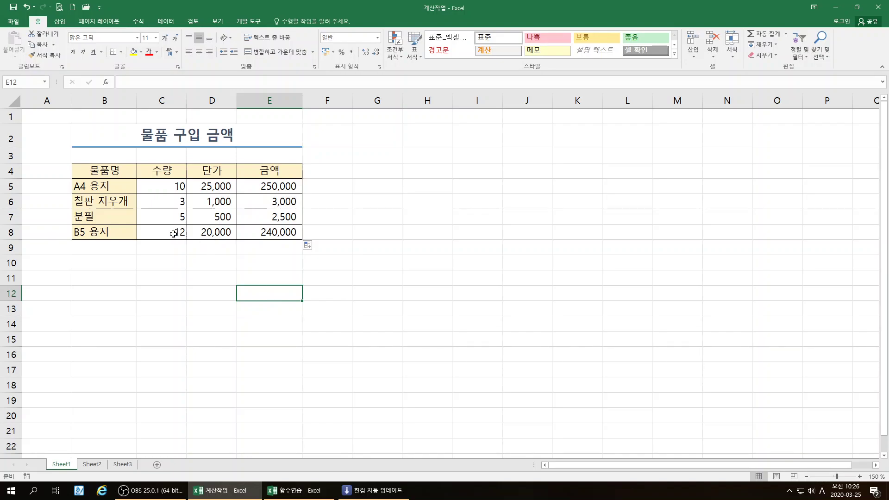
# Change the quantity of 분필 in cell C7 to 8
pyautogui.click(179, 218)
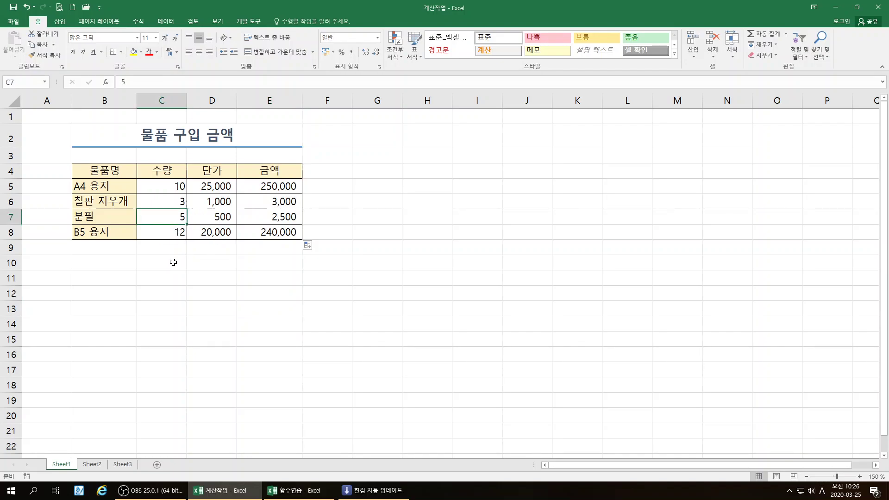
pyautogui.write('8')
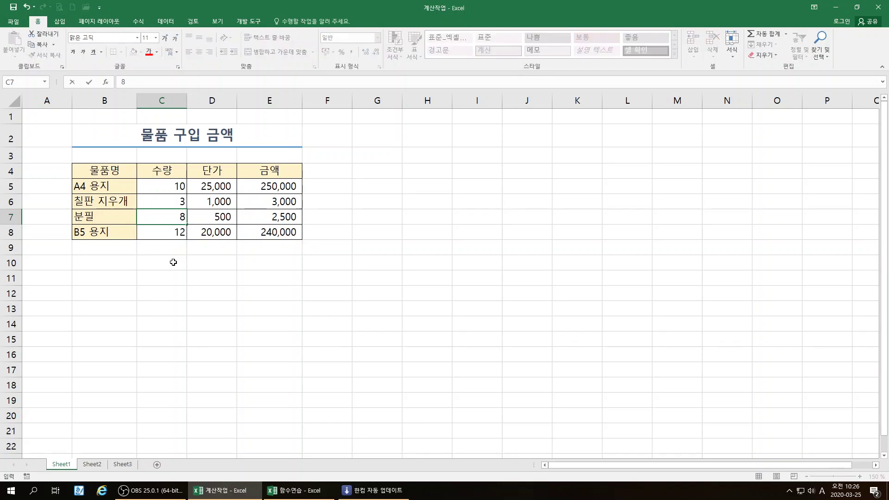
pyautogui.press('Return')
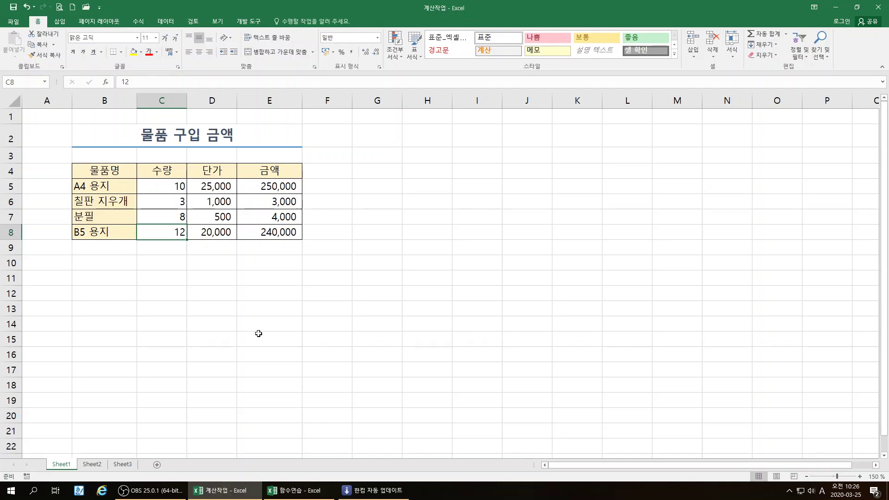
# On Sheet2, total the votes in cell C10 with the formula =C5+C6+C7+C8+C9
pyautogui.click(92, 465)
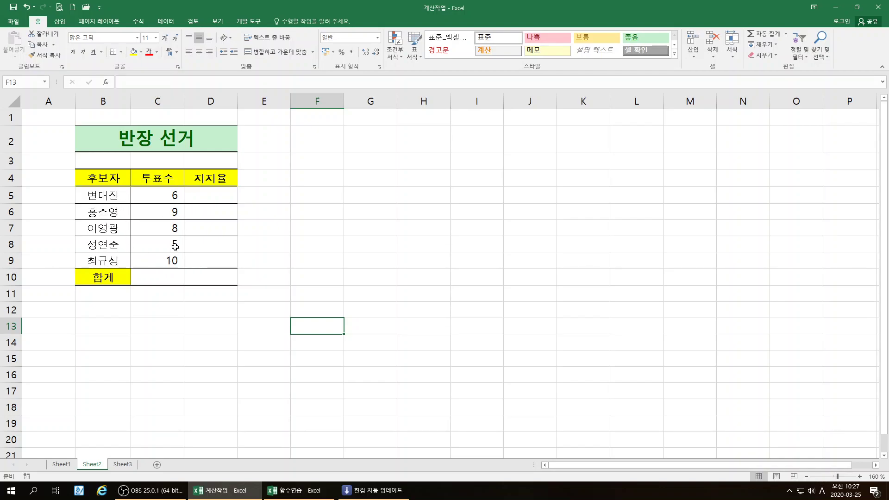
pyautogui.click(157, 280)
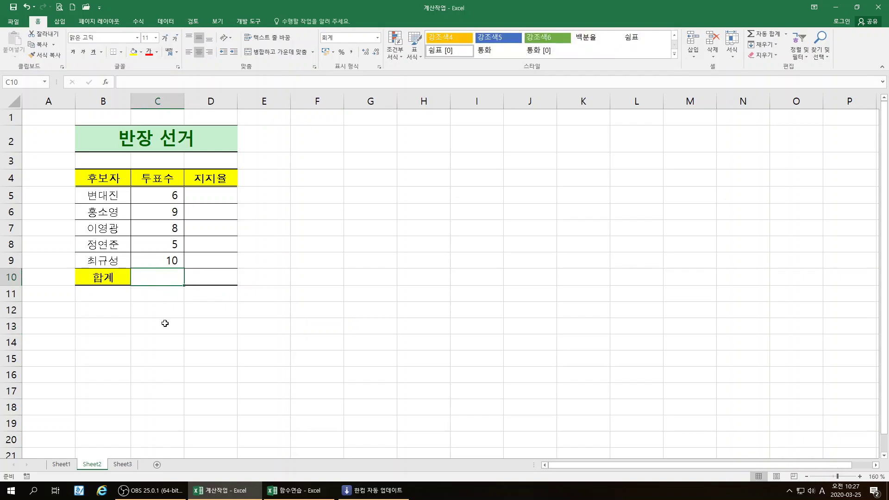
pyautogui.click(163, 376)
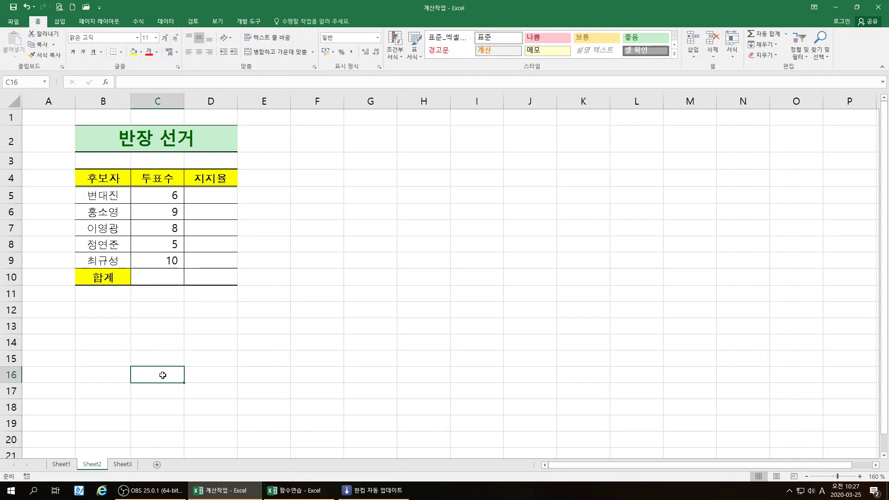
pyautogui.click(163, 279)
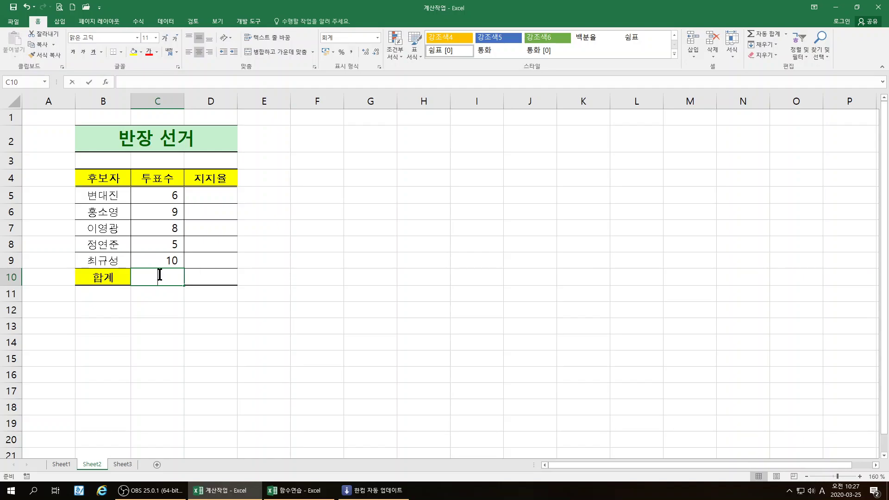
pyautogui.write('=')
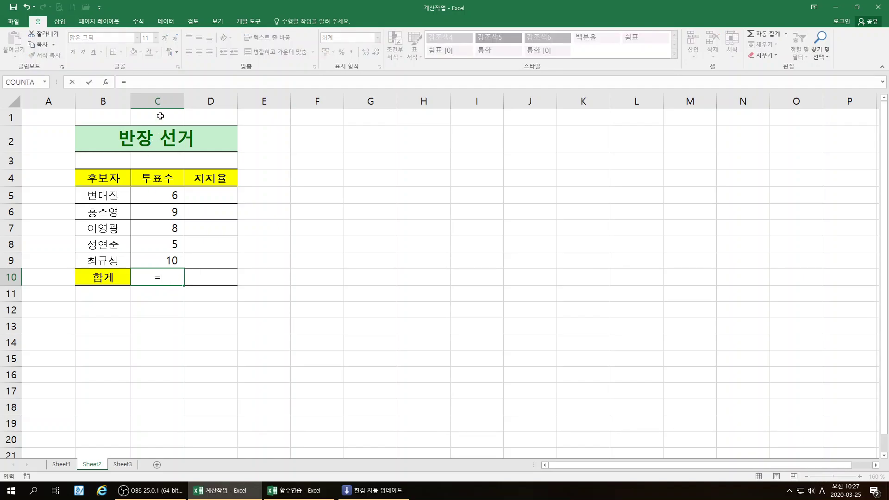
pyautogui.click(163, 193)
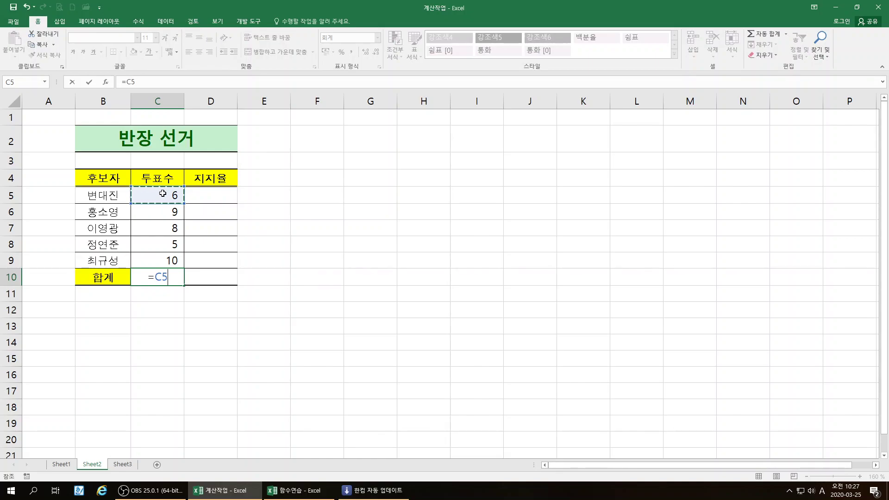
pyautogui.write('+')
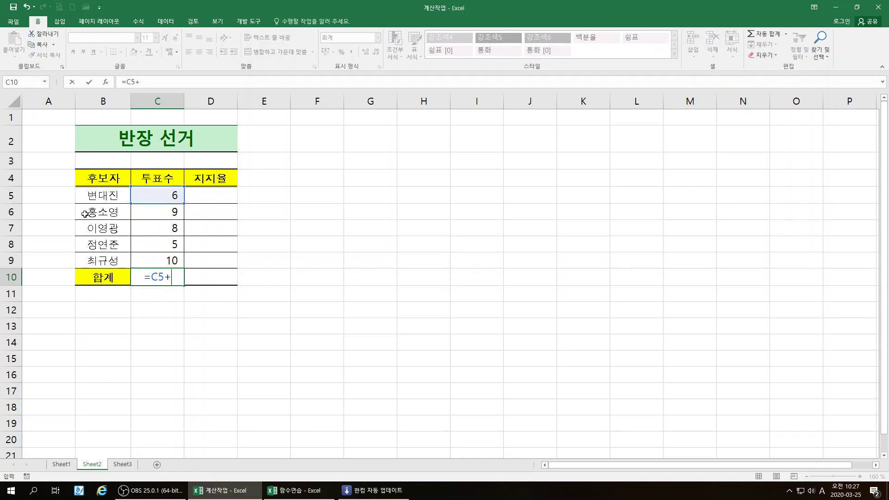
pyautogui.click(167, 211)
pyautogui.write('+')
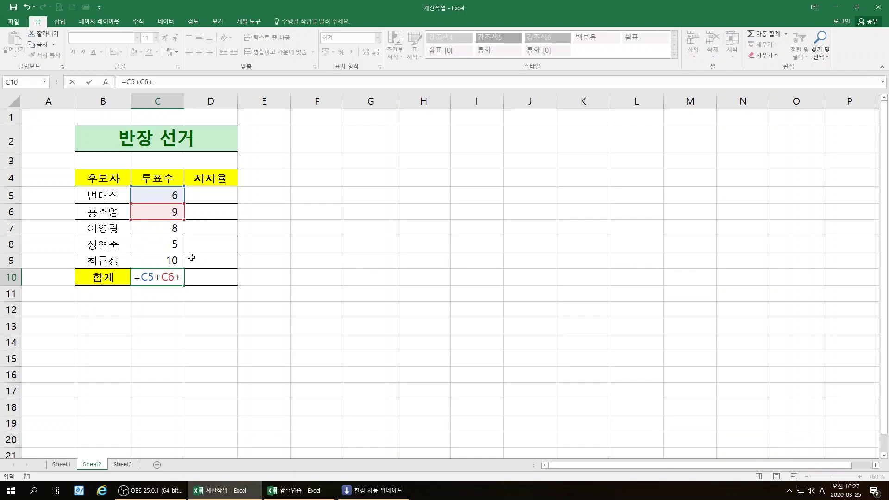
pyautogui.click(167, 227)
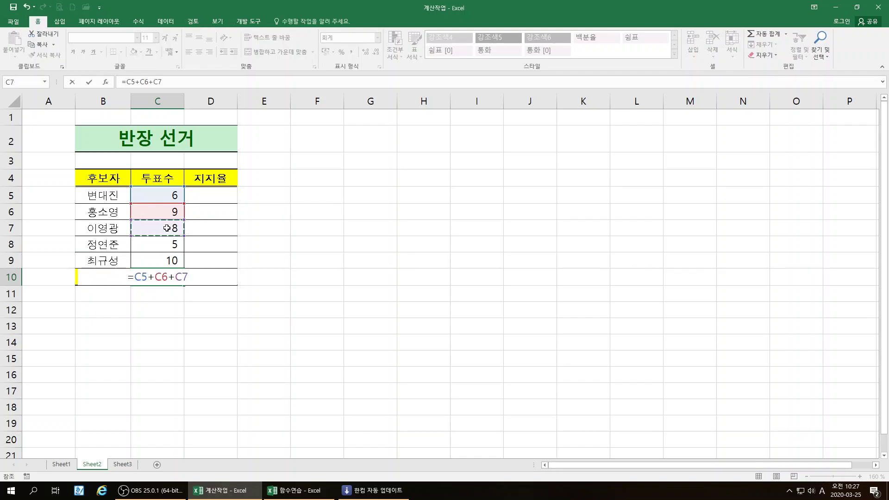
pyautogui.write('+')
pyautogui.click(168, 244)
pyautogui.write('+')
pyautogui.click(163, 260)
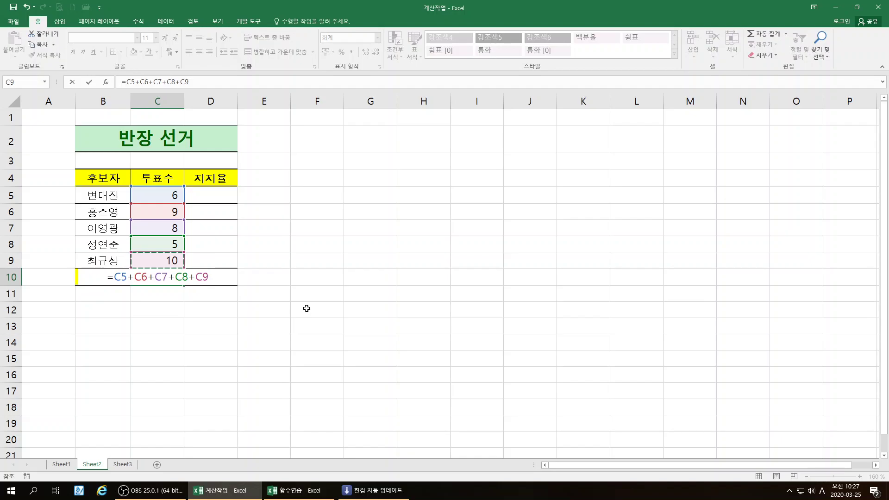
pyautogui.press('Return')
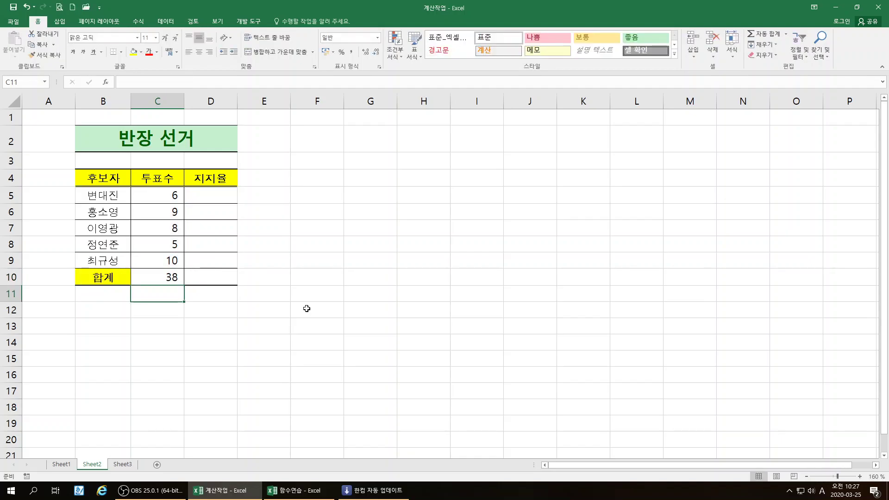
pyautogui.click(171, 277)
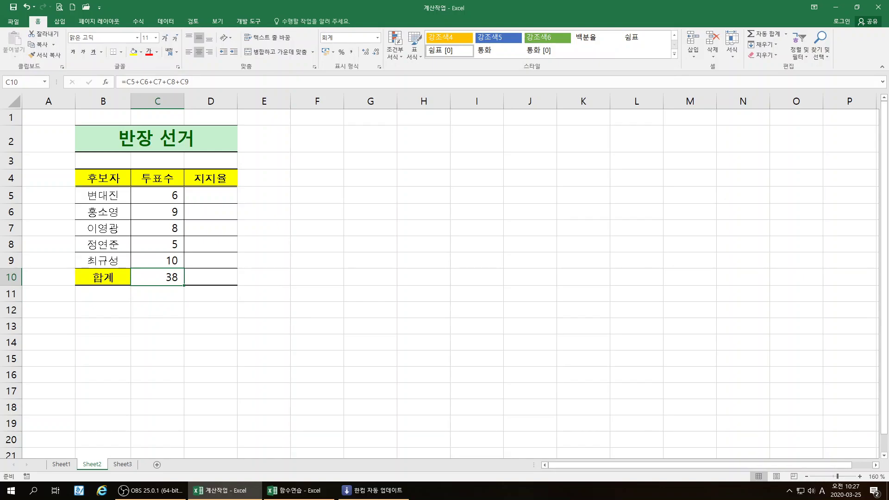
# Write the support-rate calculation note 투표수/투표수전체합계 in cell H3
pyautogui.click(420, 159)
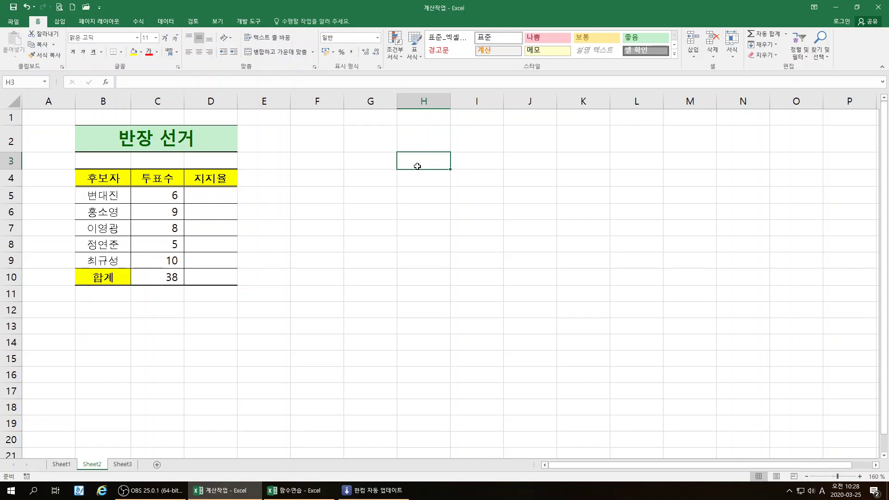
pyautogui.write('xnv')
pyautogui.press('BackSpace')
pyautogui.press('BackSpace')
pyautogui.press('BackSpace')
pyautogui.press('Hangul')
pyautogui.write('투')
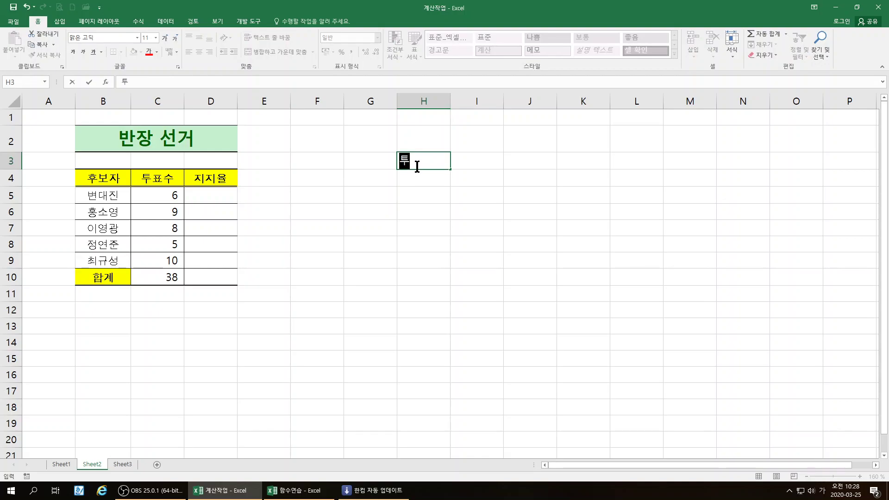
pyautogui.write('표수/투료수전')
pyautogui.press('BackSpace')
pyautogui.press('BackSpace')
pyautogui.press('BackSpace')
pyautogui.press('BackSpace')
pyautogui.press('BackSpace')
pyautogui.write('표수전체합ㄱ')
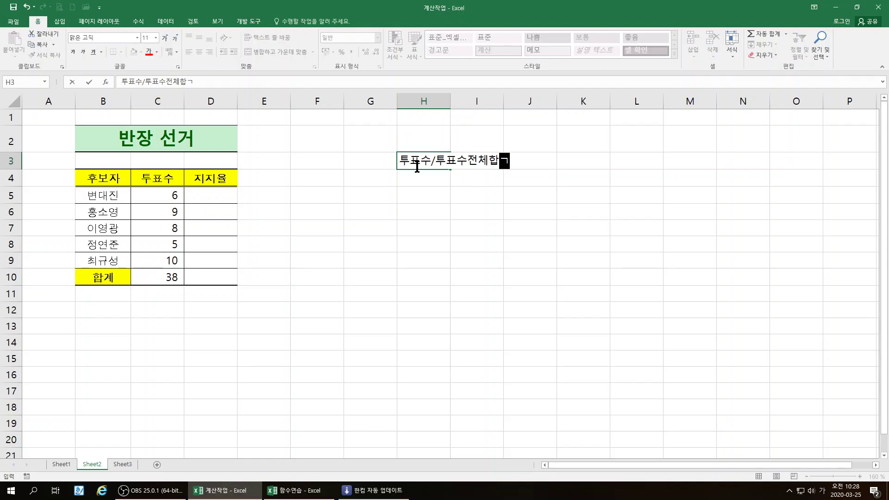
pyautogui.write('ㅖ')
pyautogui.press('Return')
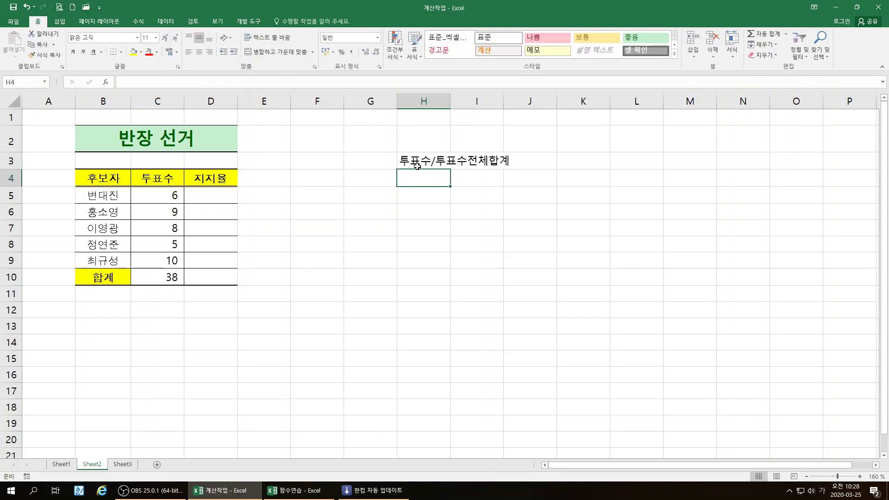
pyautogui.click(416, 161)
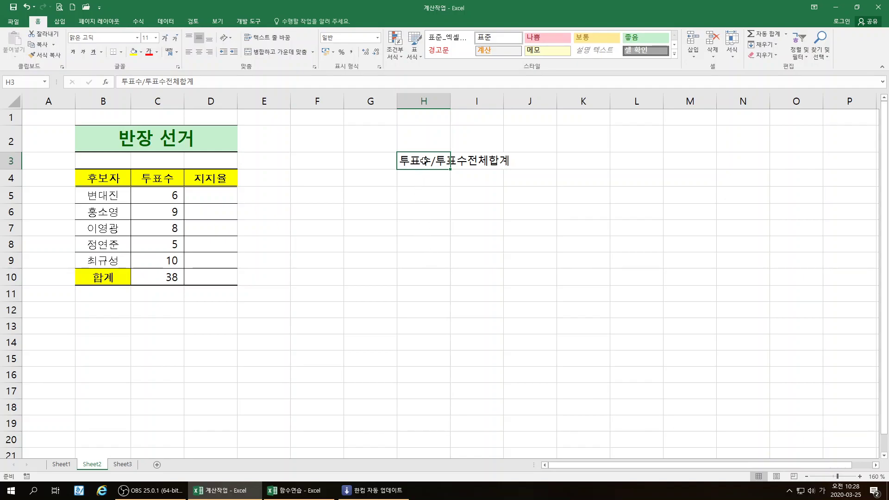
pyautogui.click(556, 247)
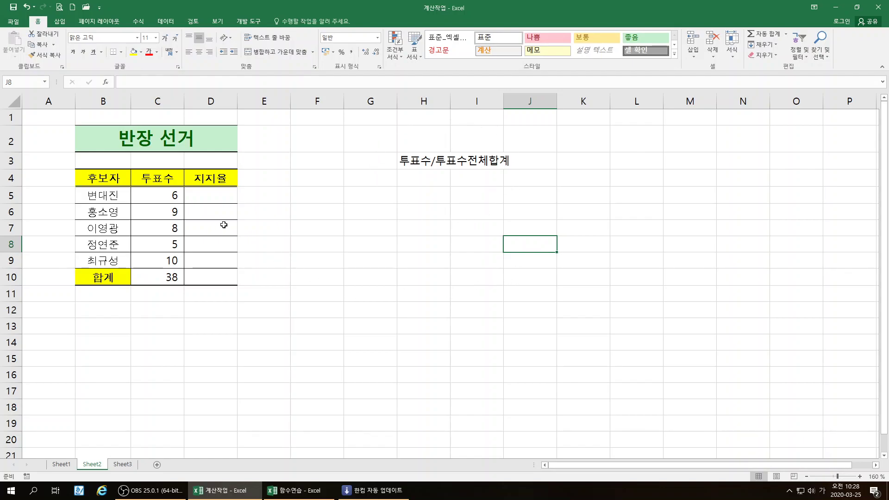
# Calculate the first candidate's support rate in D5 with the formula =C5/C10
pyautogui.click(213, 200)
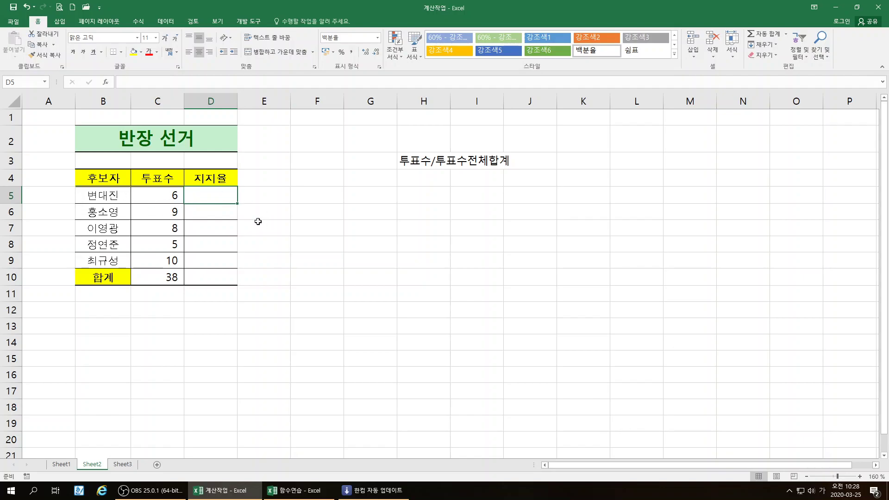
pyautogui.write('=')
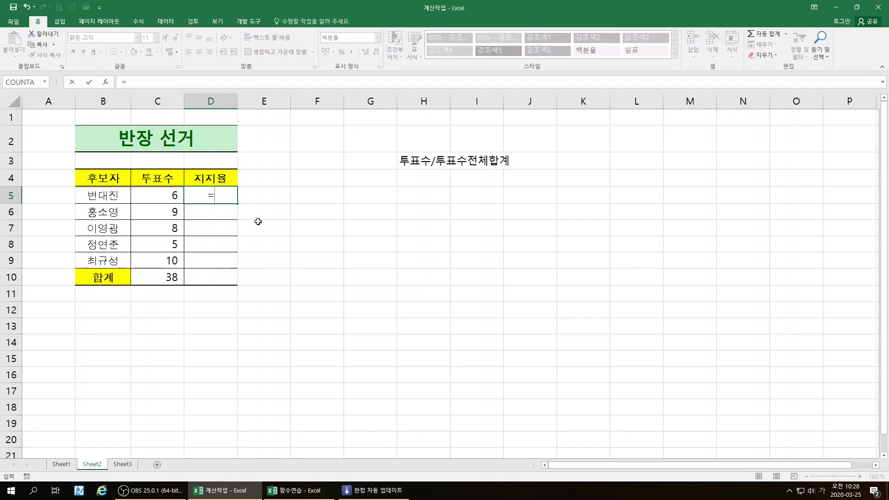
pyautogui.click(169, 195)
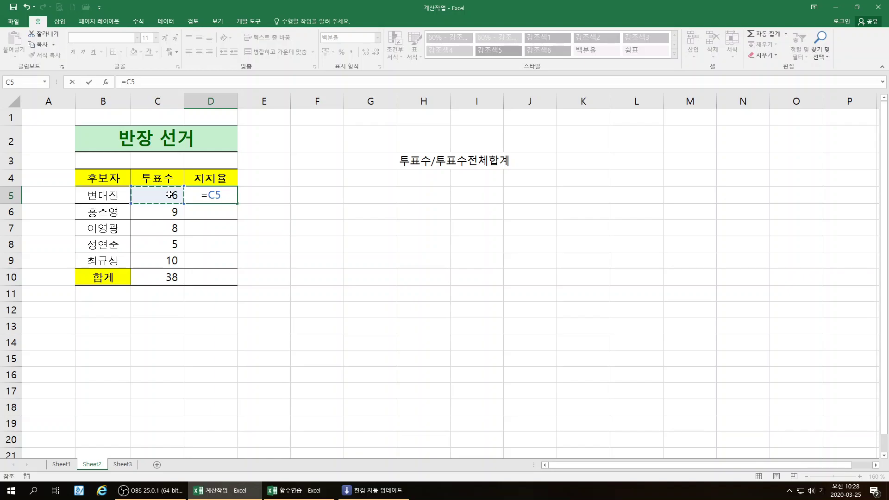
pyautogui.write('/')
pyautogui.click(172, 277)
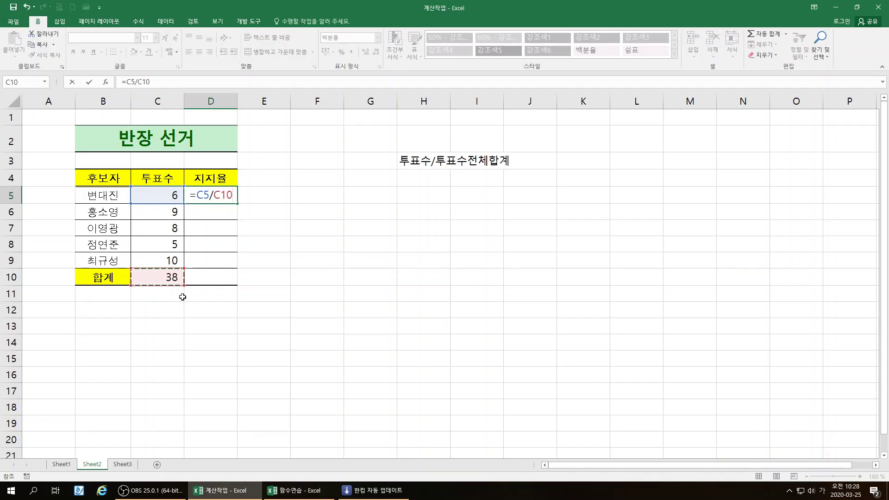
pyautogui.press('Return')
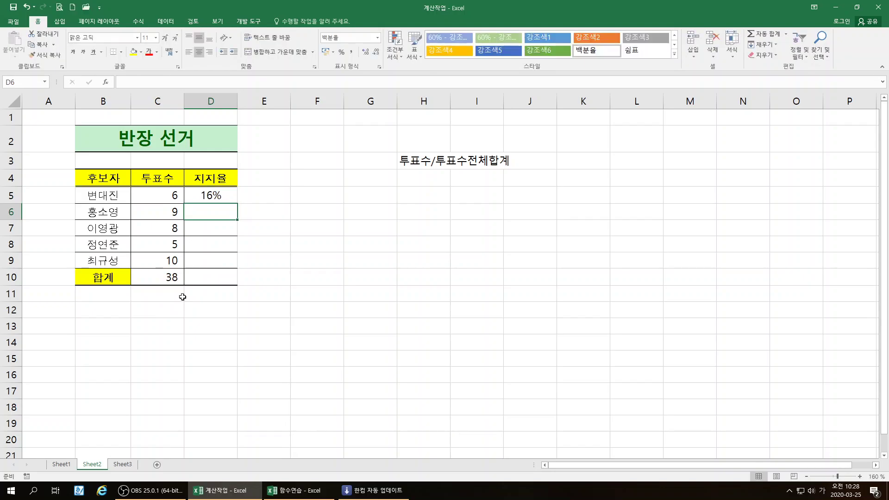
# Try other number-format and decimal-place settings on the support rate in D5, then return it to percent style
pyautogui.click(211, 196)
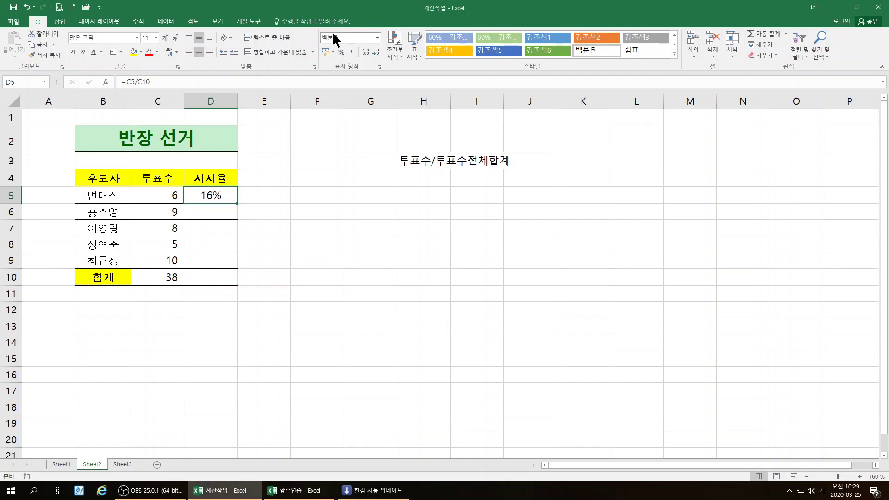
pyautogui.click(379, 39)
pyautogui.click(361, 73)
pyautogui.click(366, 52)
pyautogui.click(365, 52)
pyautogui.click(366, 52)
pyautogui.click(375, 52)
pyautogui.click(344, 51)
pyautogui.click(217, 216)
pyautogui.click(219, 226)
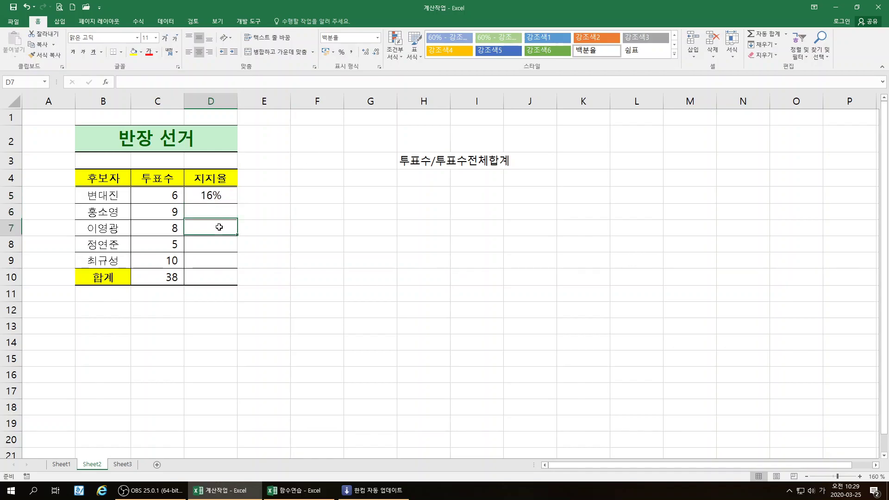
# Fill the D5 support-rate formula down through D9 for the remaining candidates
pyautogui.click(210, 195)
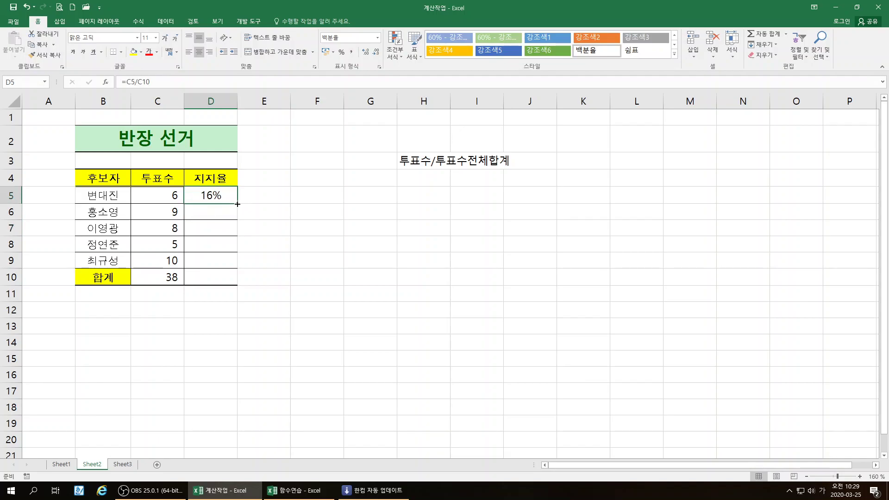
pyautogui.moveTo(238, 203); pyautogui.dragTo(234, 266)
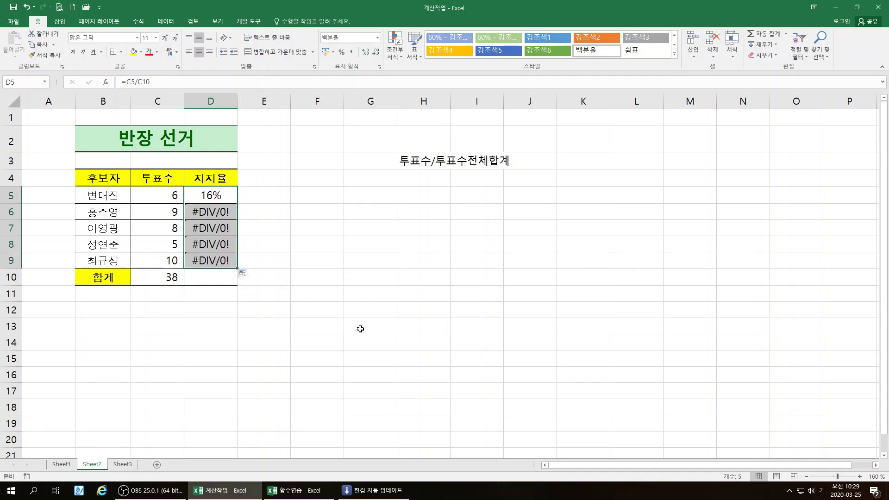
pyautogui.click(360, 329)
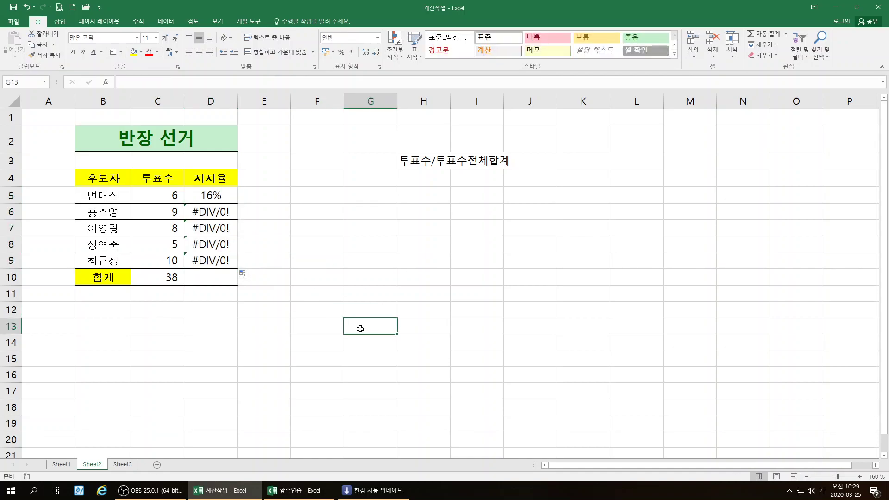
# Examine the support-rate formulas in D5, D6, D7 and D9 against the total in C10 to compare their cell references
pyautogui.click(222, 196)
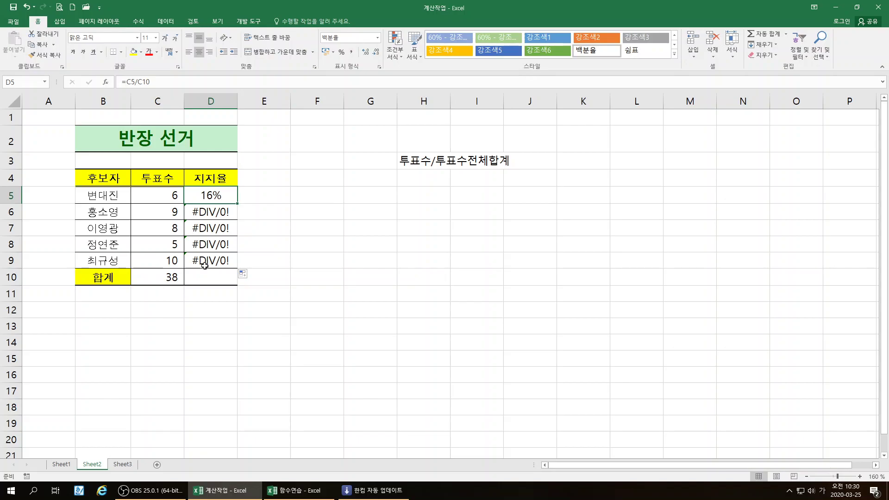
pyautogui.click(221, 213)
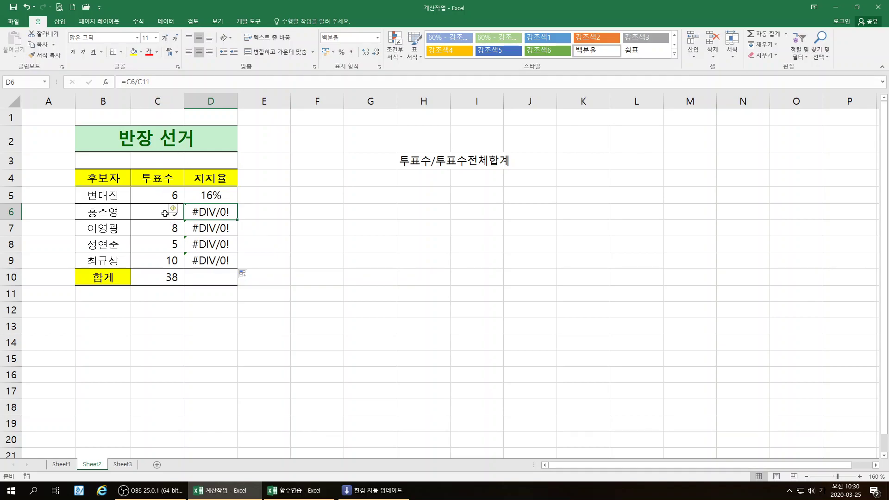
pyautogui.click(155, 295)
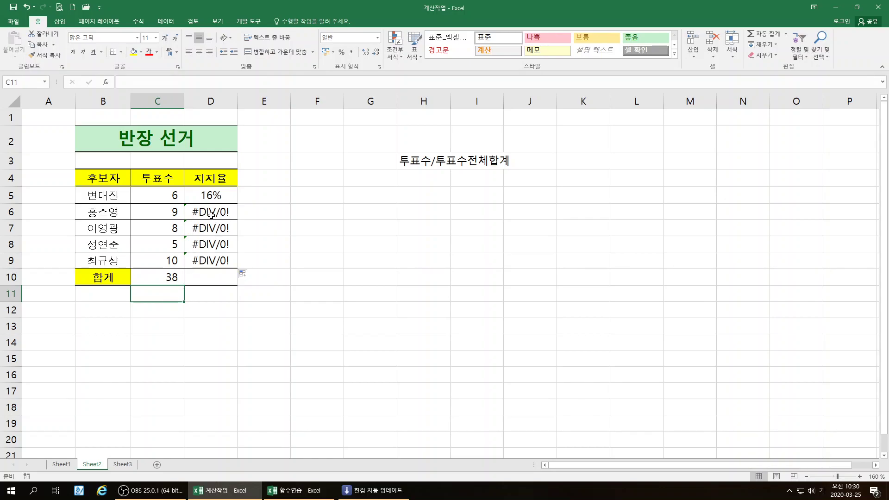
pyautogui.click(212, 212)
pyautogui.press('Right')
pyautogui.press('Right')
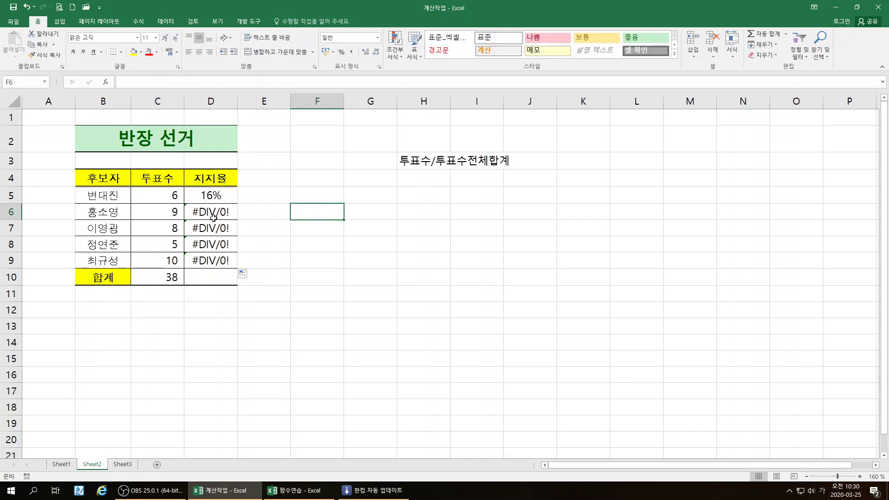
pyautogui.click(166, 233)
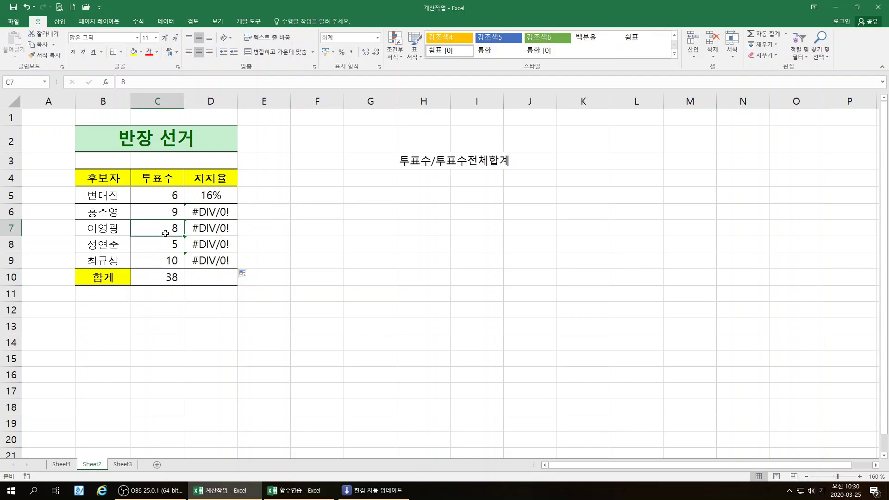
pyautogui.click(213, 228)
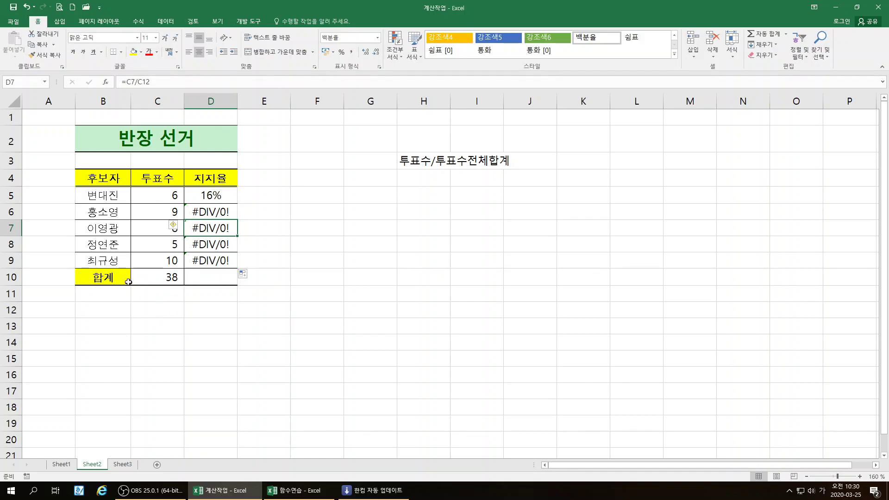
pyautogui.click(169, 260)
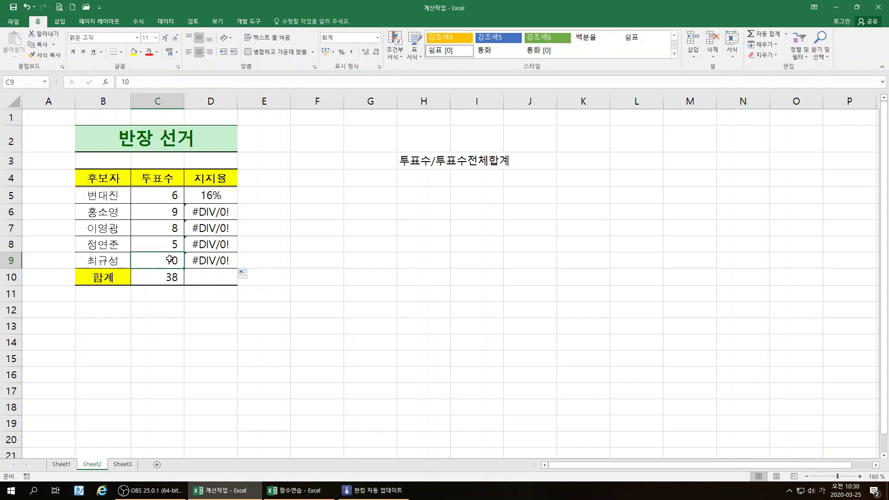
pyautogui.click(213, 259)
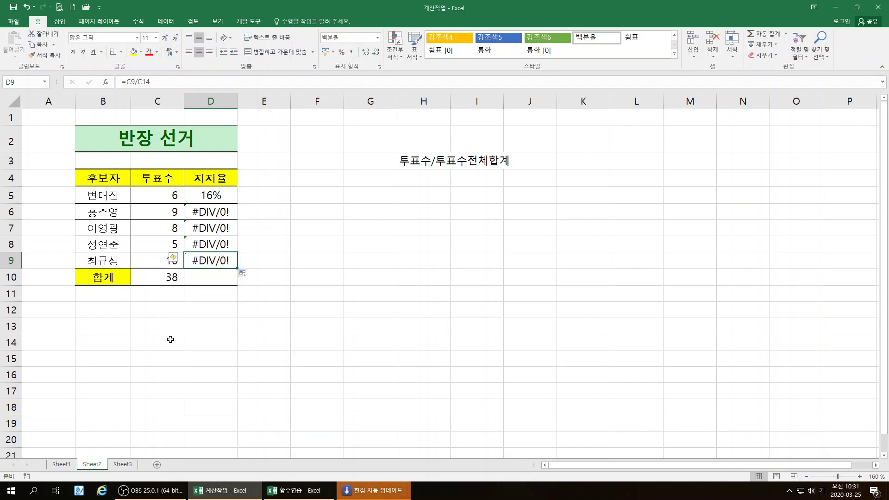
pyautogui.click(404, 314)
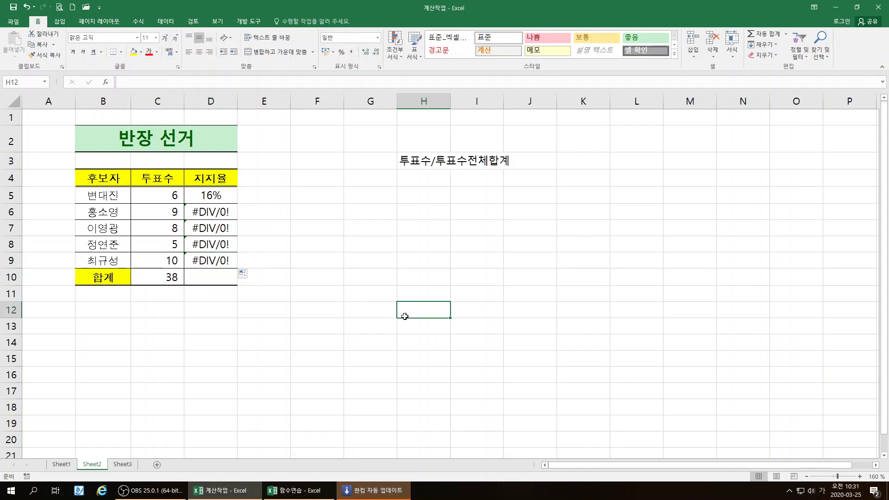
pyautogui.click(161, 278)
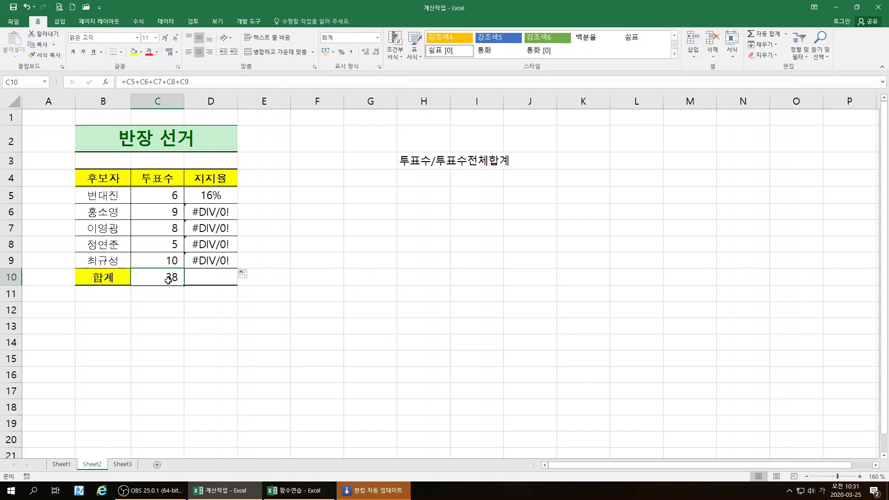
pyautogui.click(212, 208)
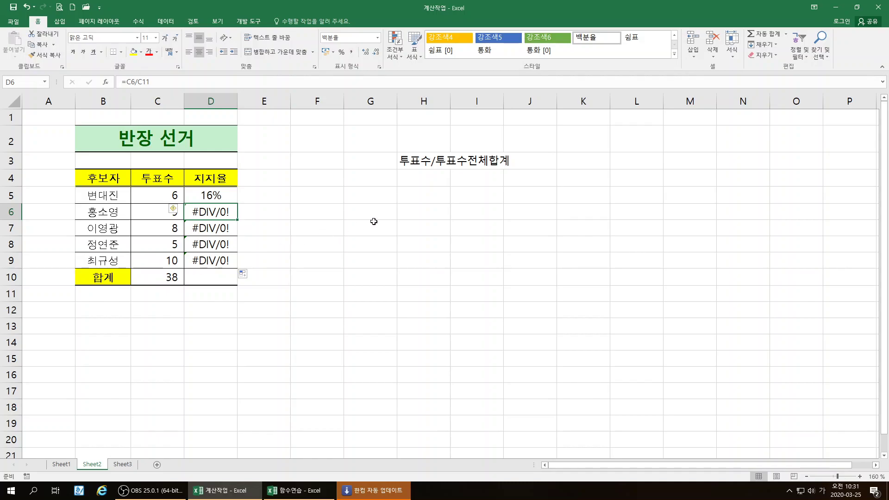
# Add the term 절대번지 in H5 with its definition 번지가 증가하지 않는 번지 in I5
pyautogui.click(414, 200)
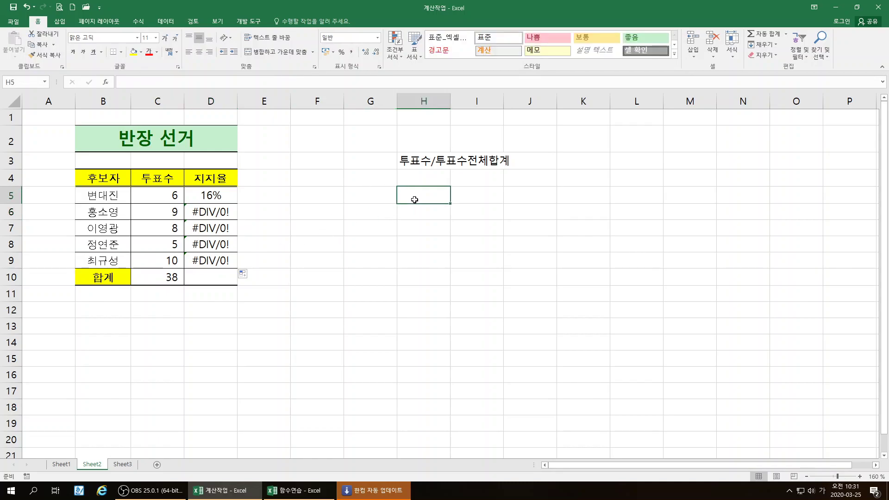
pyautogui.write('절대번지')
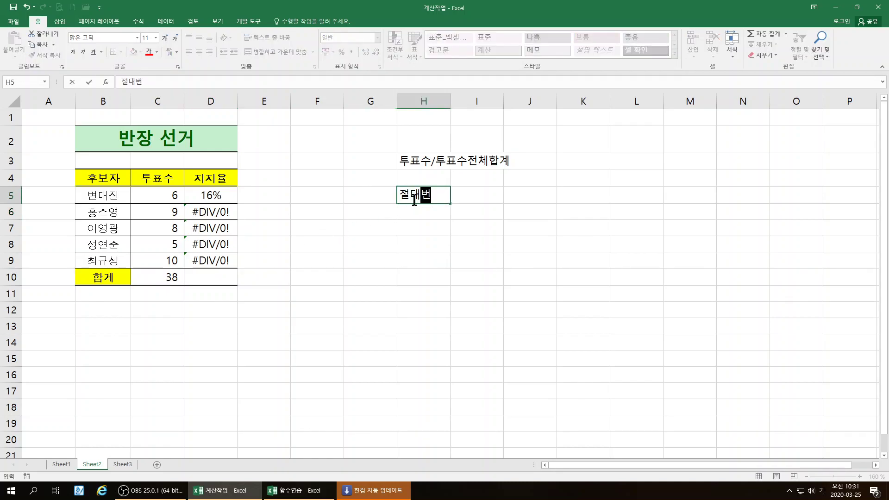
pyautogui.press('Return')
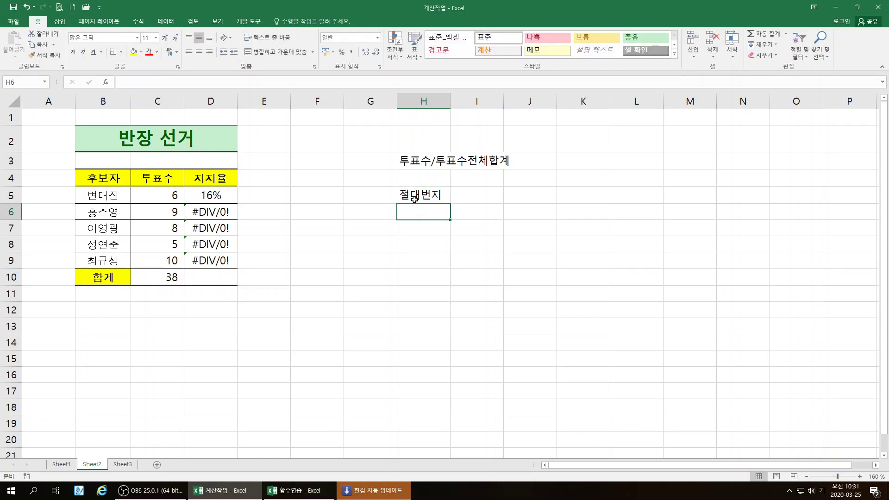
pyautogui.press('Right')
pyautogui.press('Up')
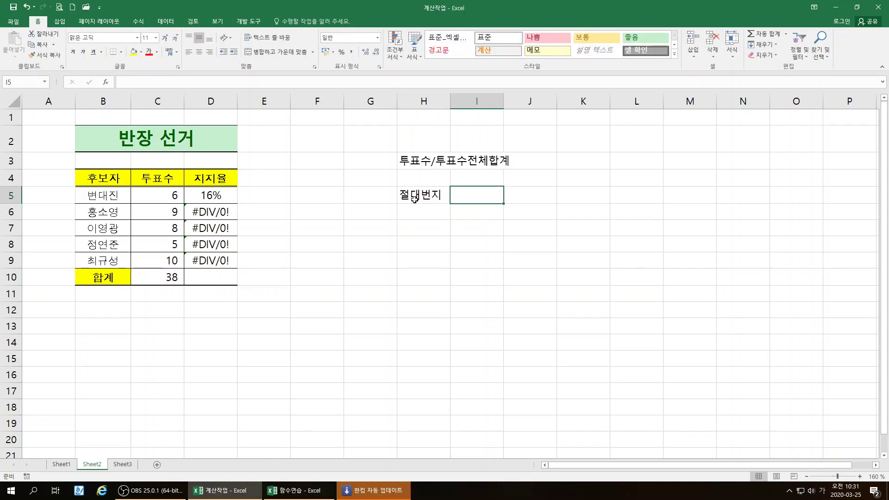
pyautogui.write('번지가 증가')
pyautogui.write('하지 안호')
pyautogui.press('BackSpace')
pyautogui.press('BackSpace')
pyautogui.press('BackSpace')
pyautogui.write('않는 번지')
pyautogui.press('Return')
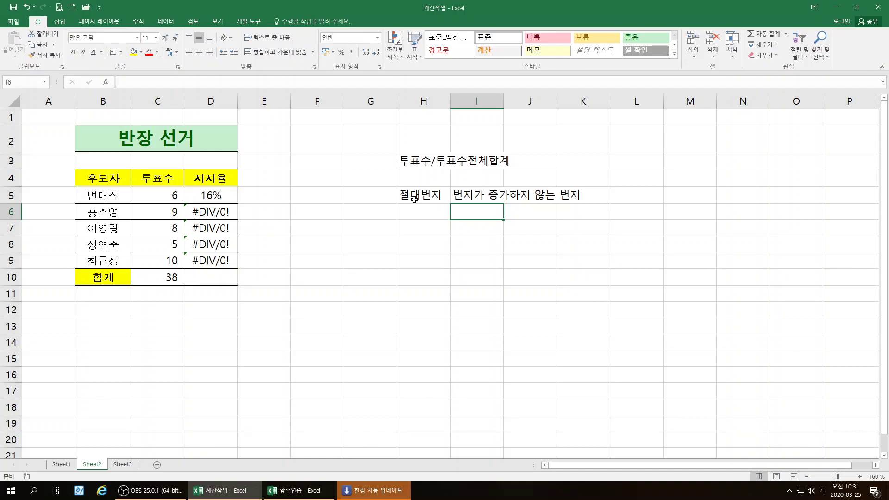
# Clear the support-rate formulas from D5:D9
pyautogui.click(159, 277)
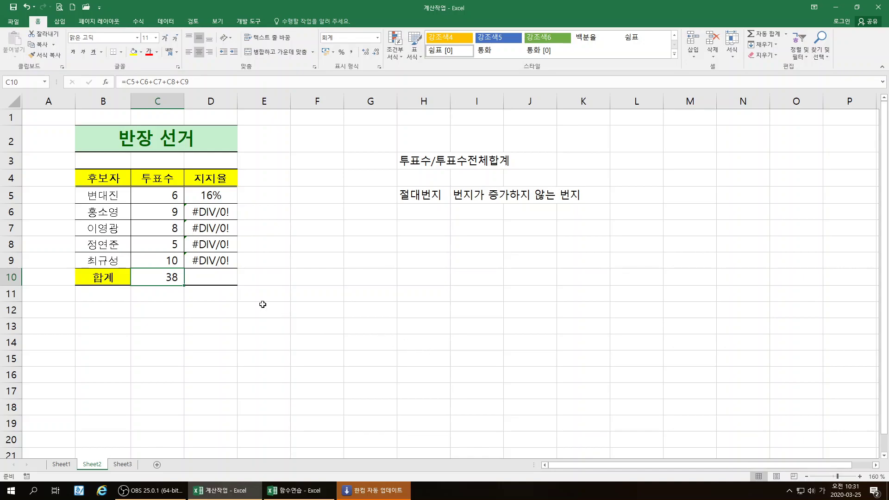
pyautogui.click(419, 200)
pyautogui.moveTo(229, 197); pyautogui.dragTo(225, 260)
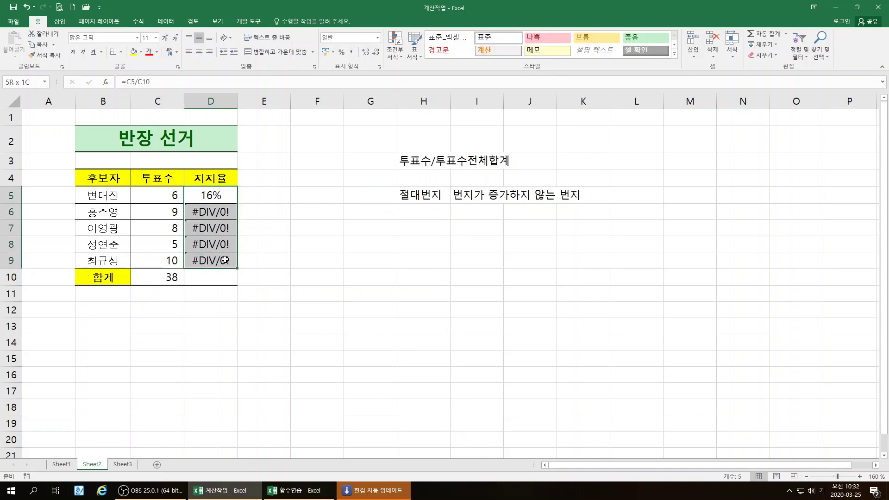
pyautogui.press('Delete')
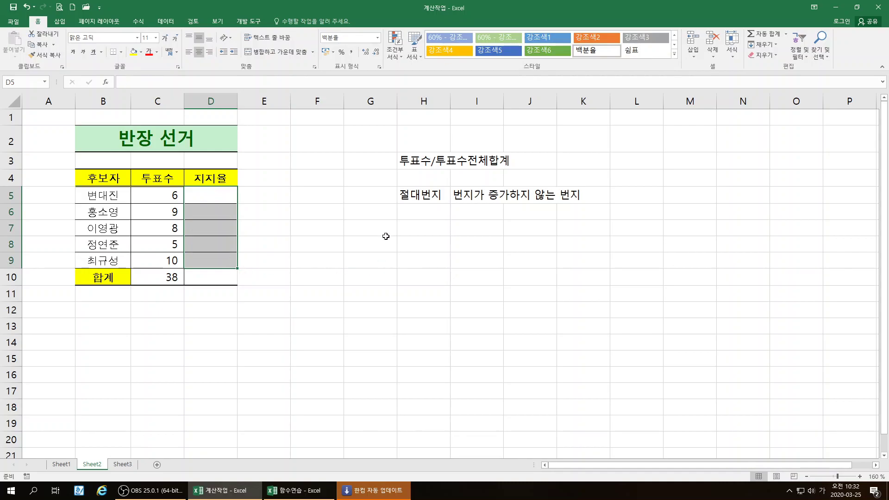
# Try out the relative, absolute and mixed forms of a C10 reference in a formula in H7, without keeping the entry
pyautogui.click(410, 229)
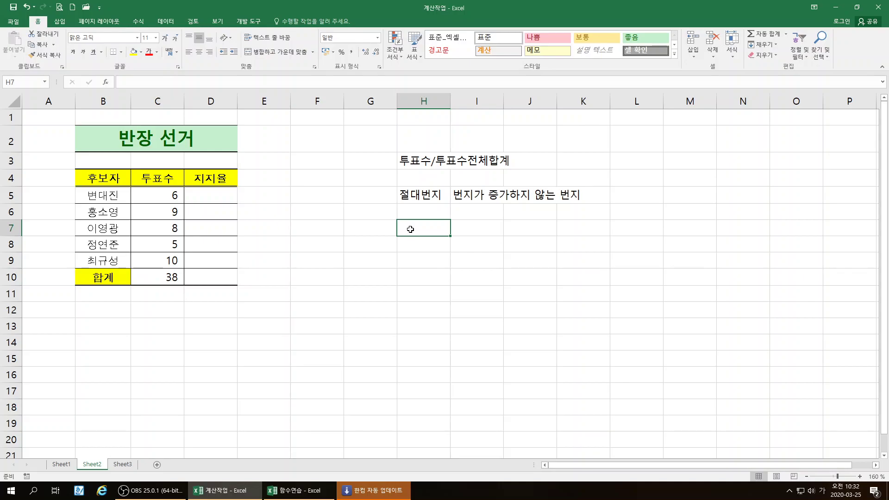
pyautogui.click(436, 368)
pyautogui.click(413, 226)
pyautogui.write('=')
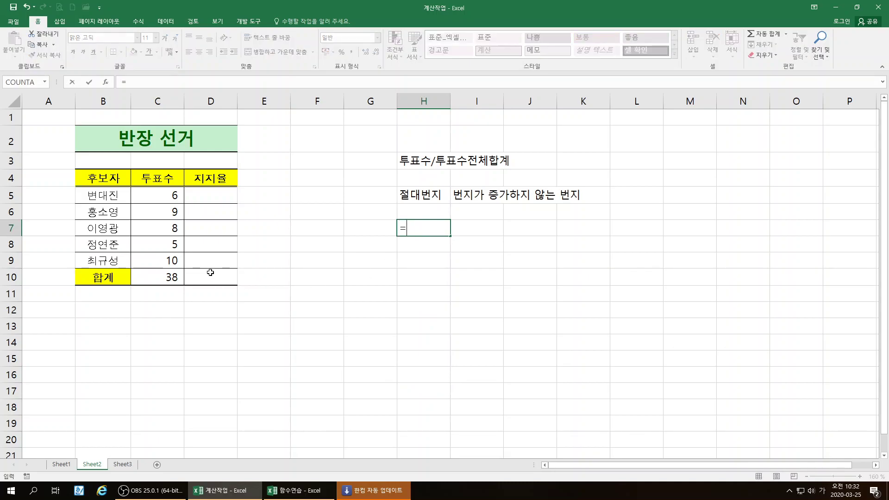
pyautogui.click(170, 278)
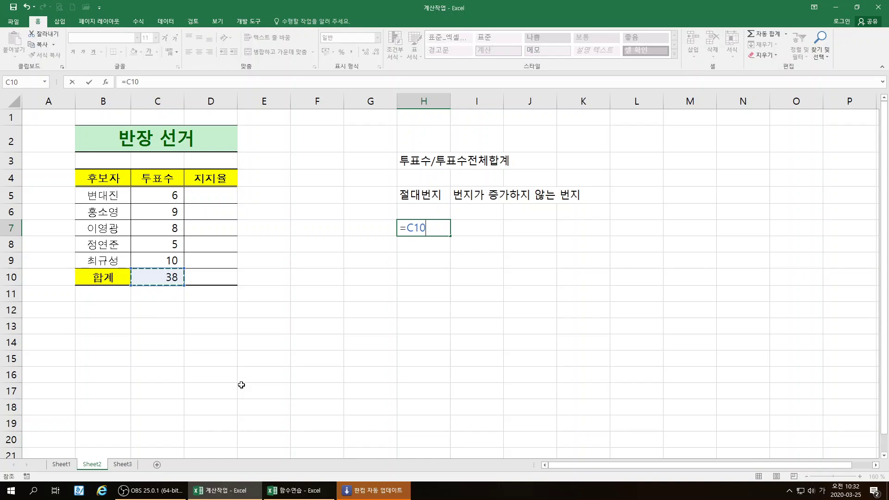
pyautogui.press('F4')
pyautogui.press('F4')
pyautogui.press('F4')
pyautogui.press('F4')
pyautogui.press('F4')
pyautogui.press('F4')
pyautogui.press('F4')
pyautogui.press('F4')
pyautogui.press('F4')
pyautogui.press('F4')
pyautogui.press('F4')
pyautogui.press('F4')
pyautogui.press('F4')
pyautogui.press('F4')
pyautogui.press('F4')
pyautogui.press('F4')
pyautogui.press('F4')
pyautogui.press('F4')
pyautogui.press('F4')
pyautogui.press('F4')
pyautogui.press('F4')
pyautogui.press('F4')
pyautogui.press('F4')
pyautogui.press('F4')
pyautogui.press('F4')
pyautogui.press('F4')
pyautogui.press('F4')
pyautogui.press('F4')
pyautogui.press('F4')
pyautogui.press('F4')
pyautogui.press('F4')
pyautogui.press('F4')
pyautogui.press('F4')
pyautogui.press('Escape')
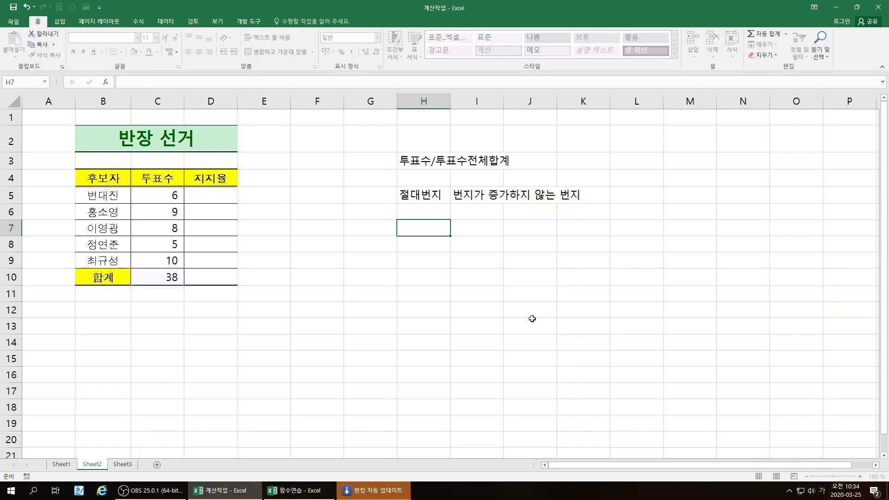
# Enter the first candidate's support-rate formula =C5/$C$10 in D5, with an absolute reference to the vote total
pyautogui.click(224, 195)
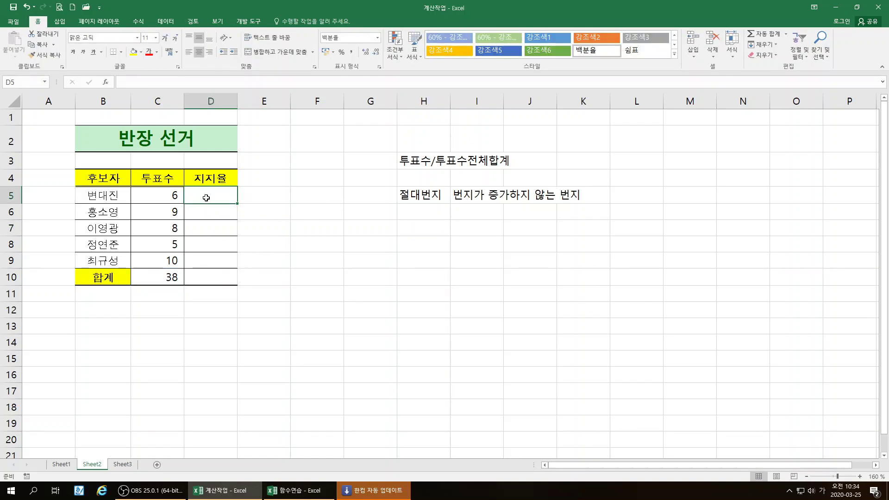
pyautogui.write('=')
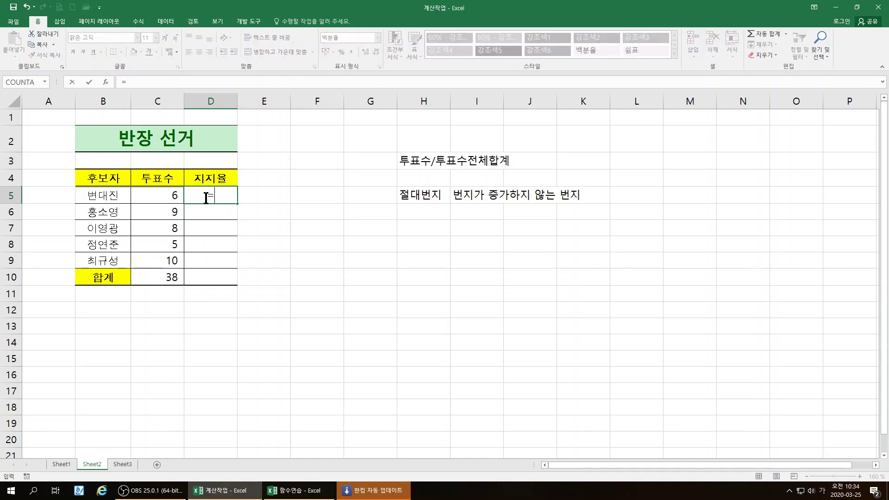
pyautogui.click(166, 196)
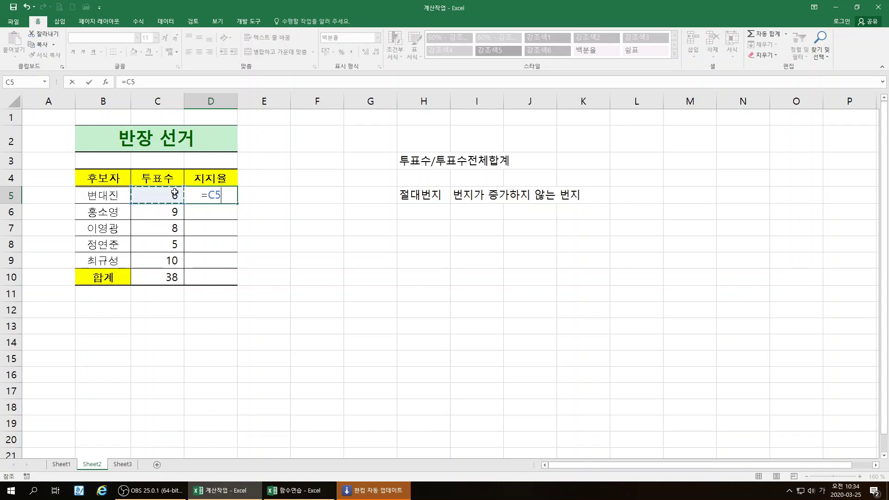
pyautogui.write('/')
pyautogui.click(160, 279)
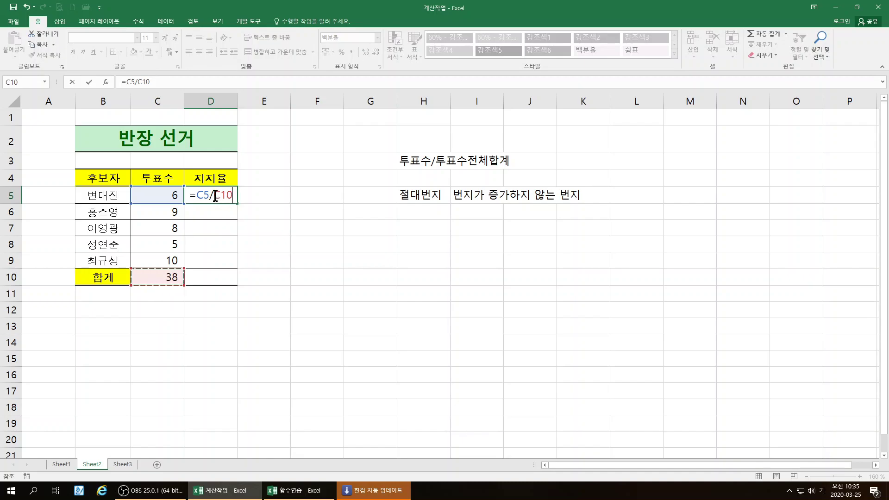
pyautogui.press('F4')
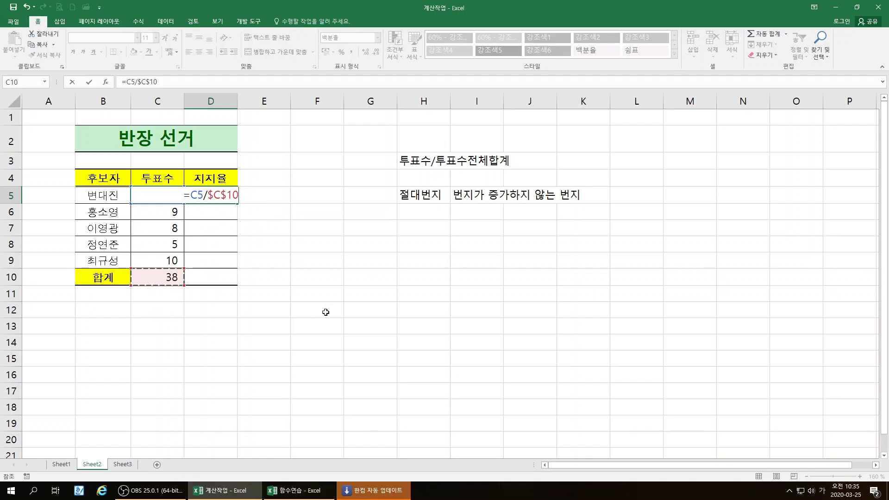
pyautogui.press('Return')
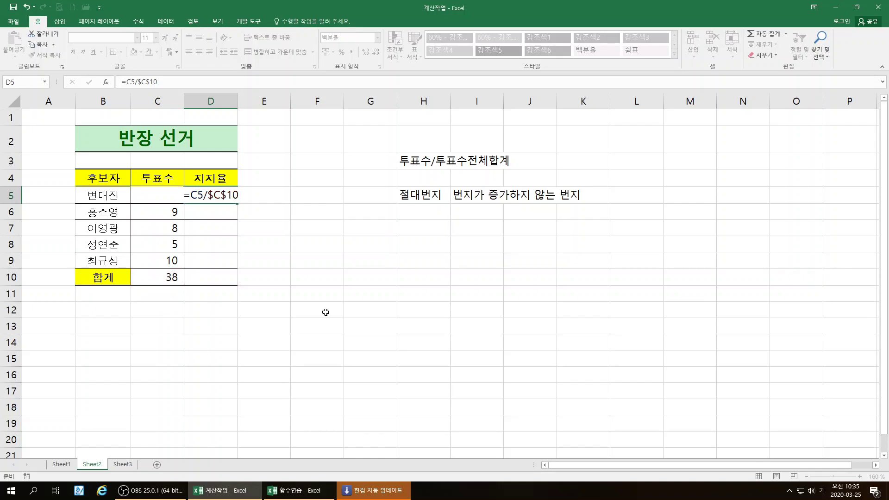
# Fill the D5 formula with the absolute total reference down through D9
pyautogui.click(217, 194)
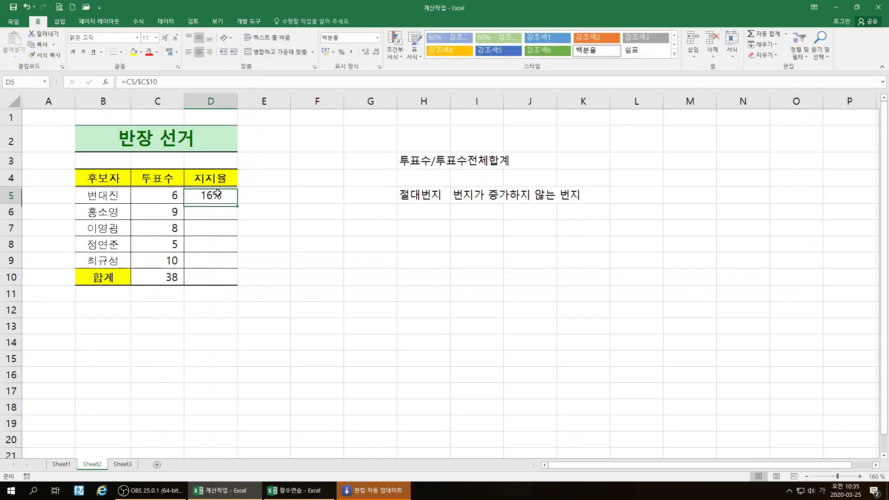
pyautogui.moveTo(238, 204); pyautogui.dragTo(228, 267)
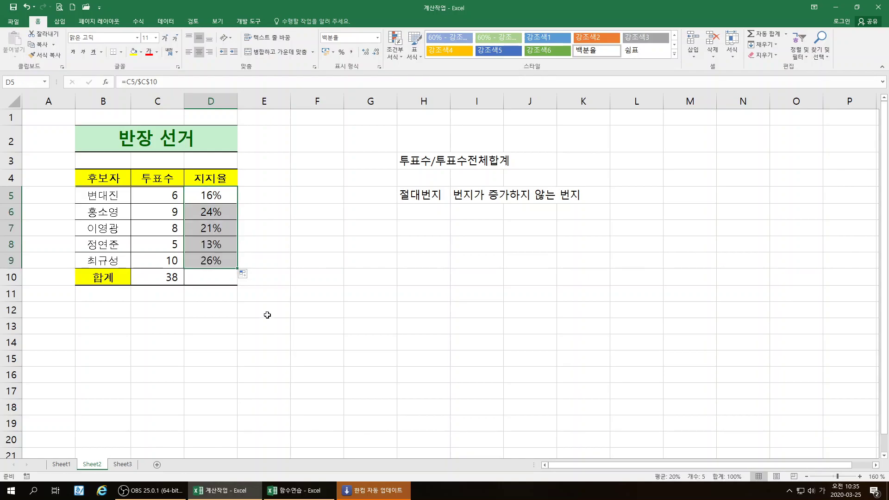
pyautogui.click(300, 296)
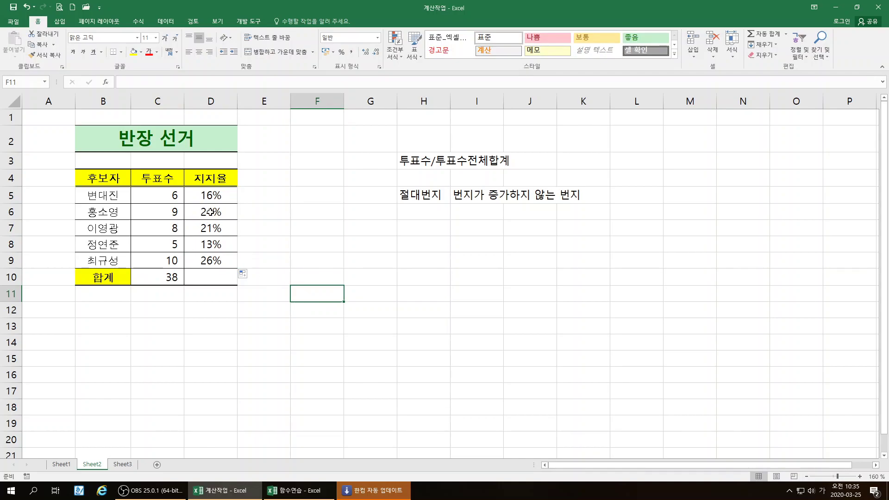
# Examine the filled formulas in D6 and D9 to compare their vote-count and total references
pyautogui.click(211, 212)
pyautogui.doubleClick(211, 211)
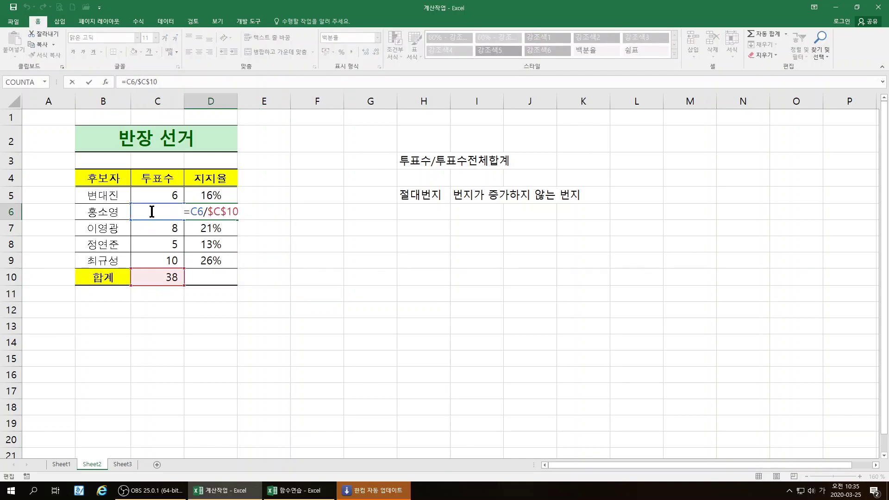
pyautogui.press('Escape')
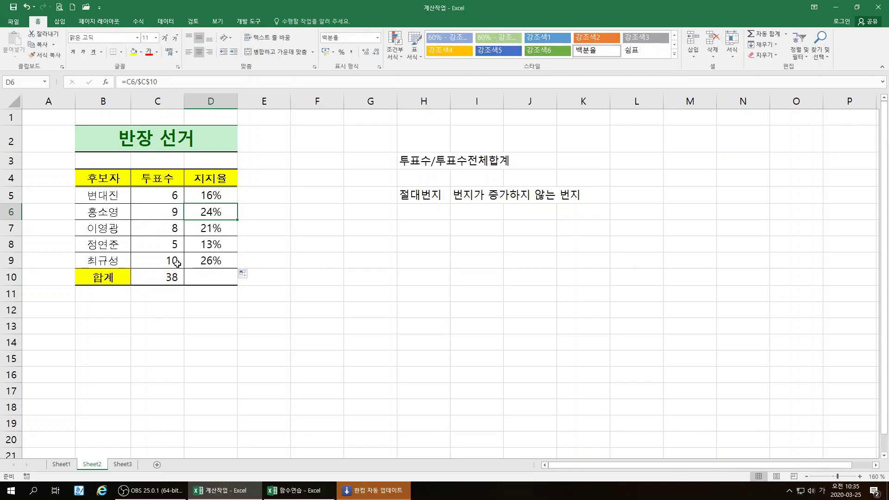
pyautogui.click(213, 262)
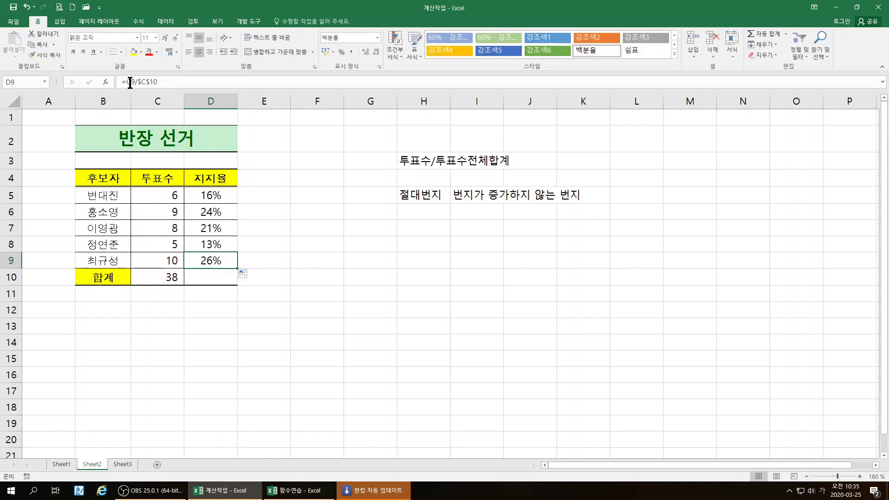
pyautogui.doubleClick(213, 259)
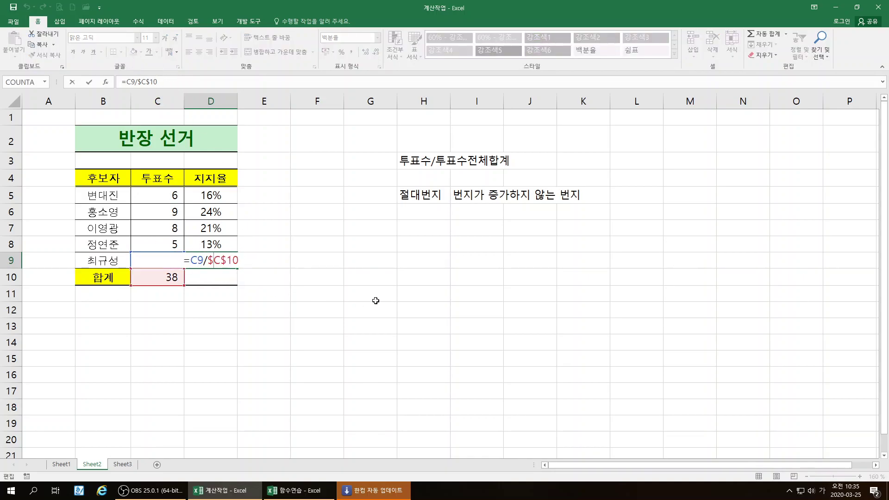
pyautogui.press('Escape')
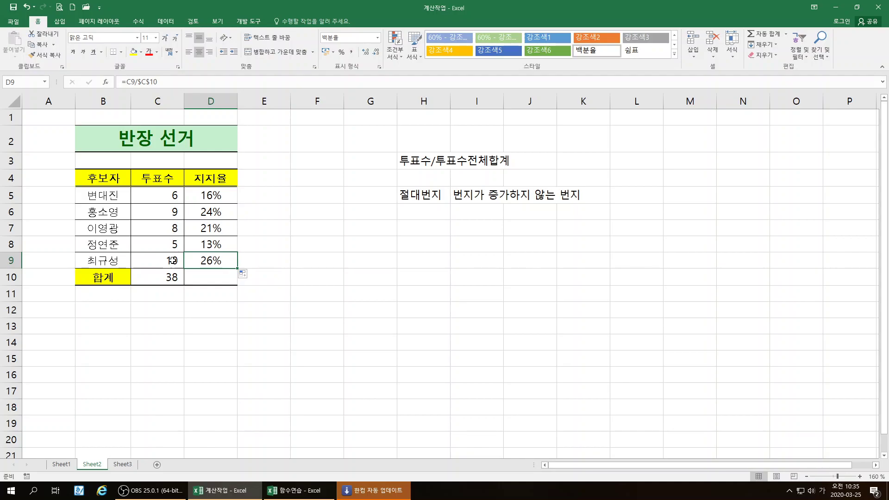
# Set the last candidate's vote count in C9 to 12 and check the support rates in D5:D9
pyautogui.click(170, 263)
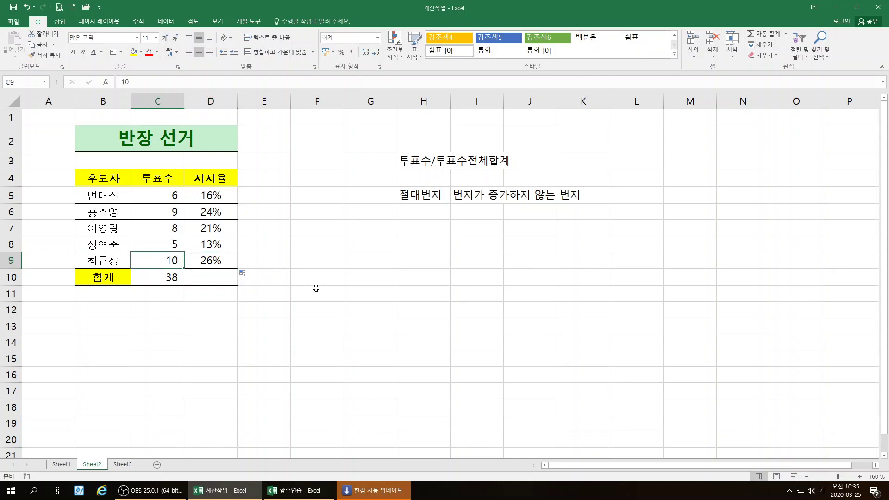
pyautogui.write('12')
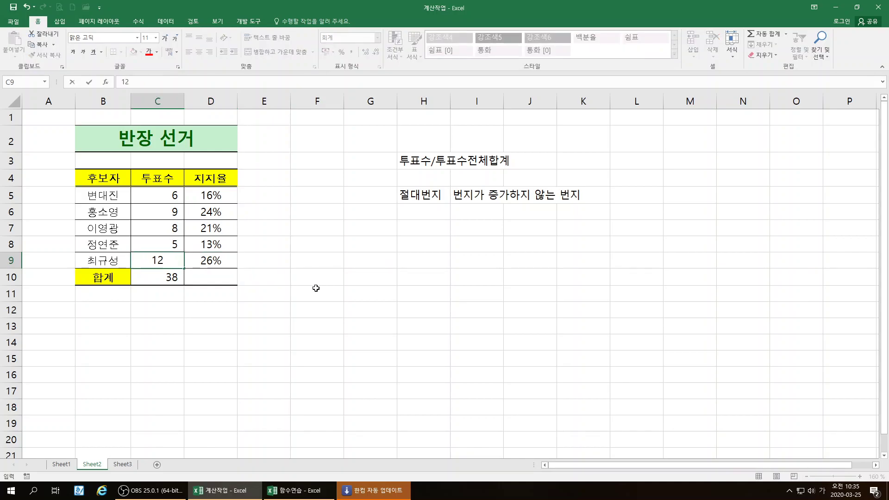
pyautogui.press('Return')
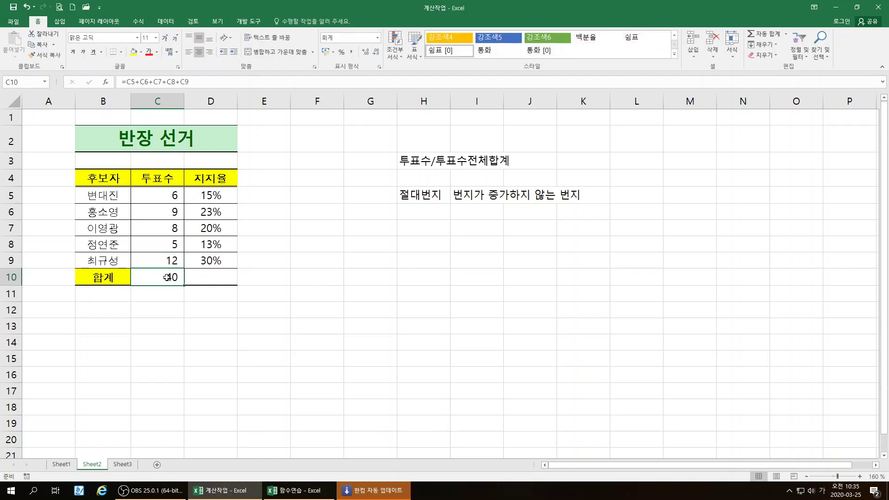
pyautogui.click(212, 262)
pyautogui.moveTo(211, 197); pyautogui.dragTo(221, 257)
pyautogui.click(221, 258)
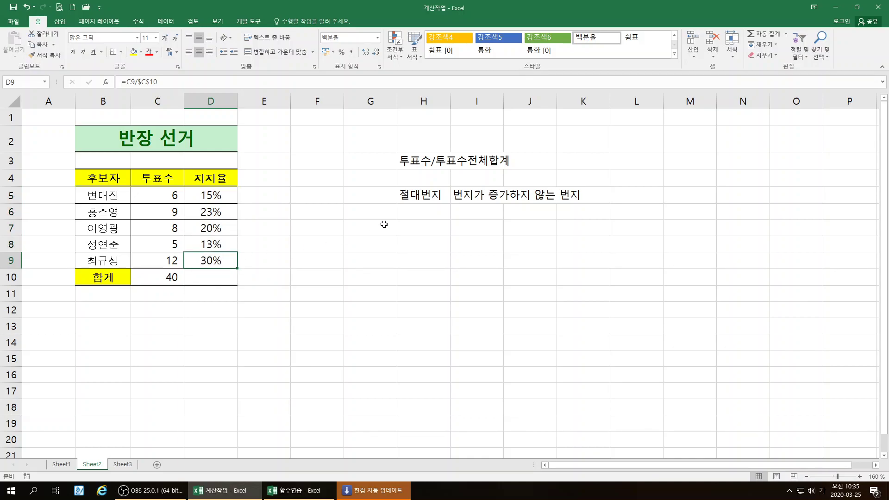
pyautogui.click(412, 266)
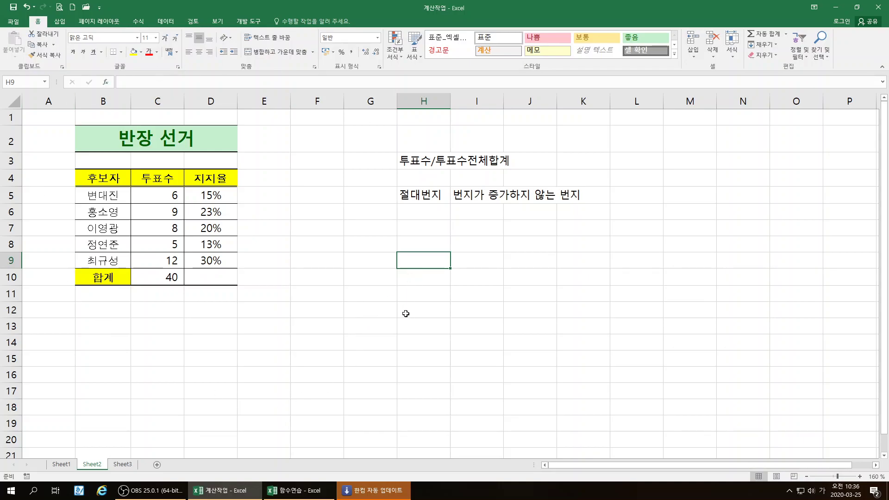
# Open Sheet3 and look over the 소모품 구입현황 table, including its empty 구입액 column
pyautogui.click(124, 465)
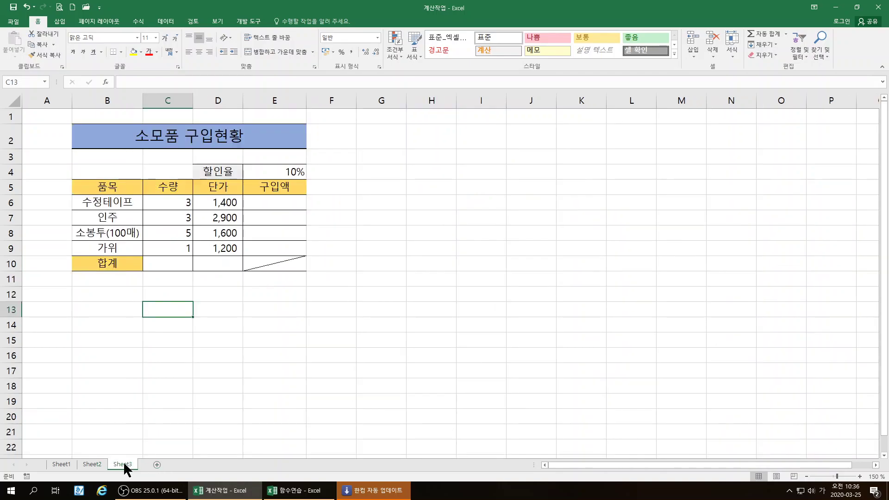
pyautogui.click(441, 343)
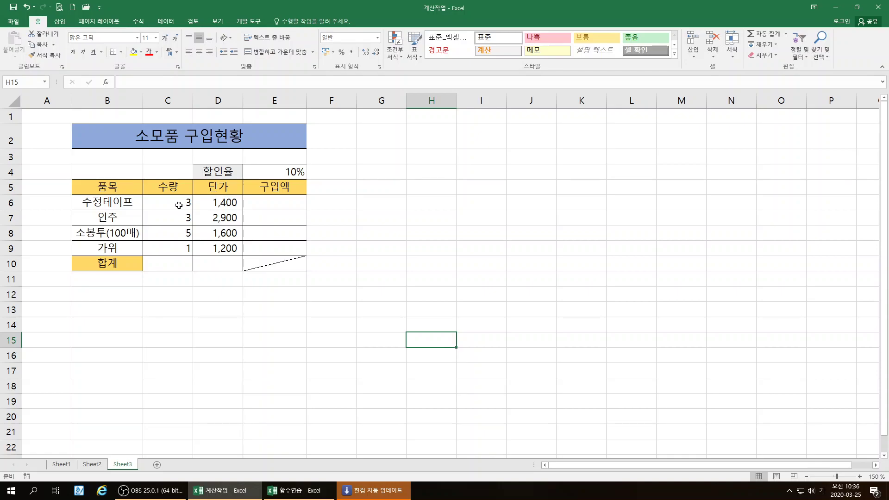
pyautogui.click(284, 203)
pyautogui.click(426, 250)
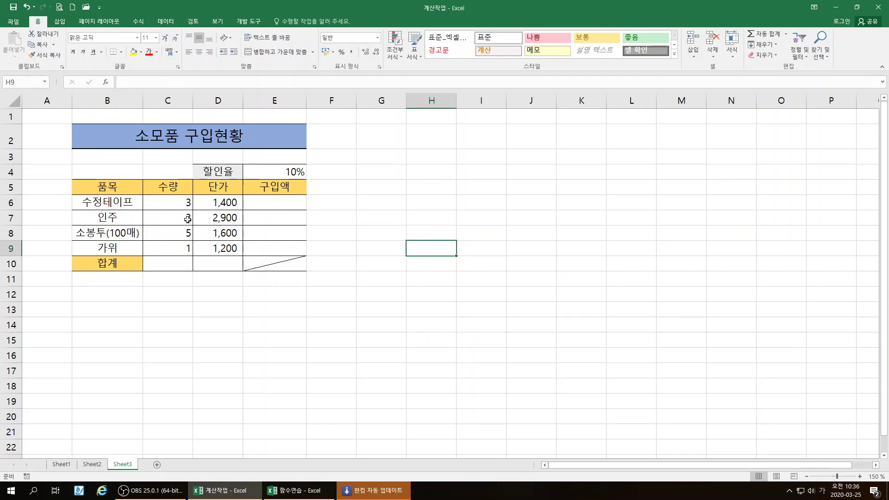
# Total the 수량 column by entering =C6+C7+C8+C9 in C10, and check the formula
pyautogui.click(176, 264)
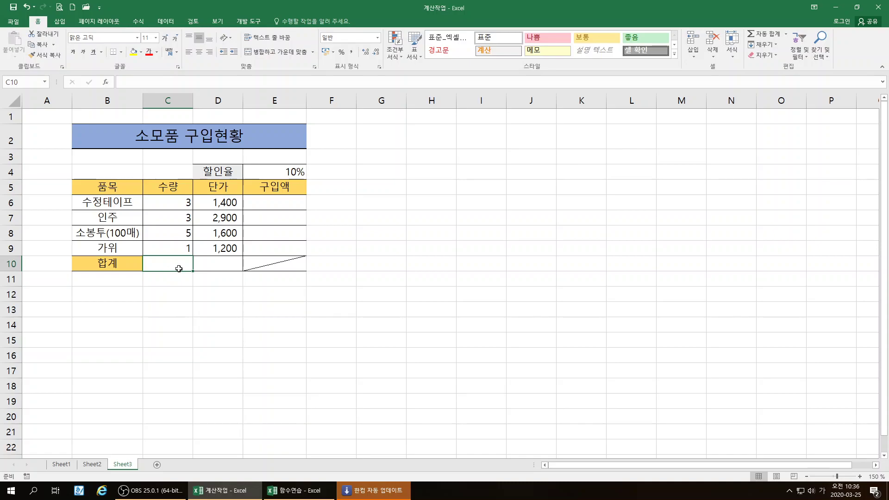
pyautogui.write('=')
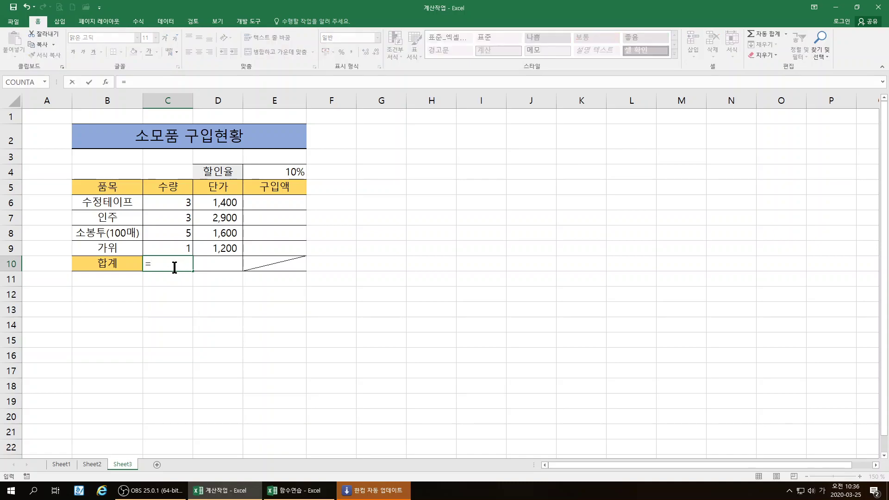
pyautogui.click(176, 206)
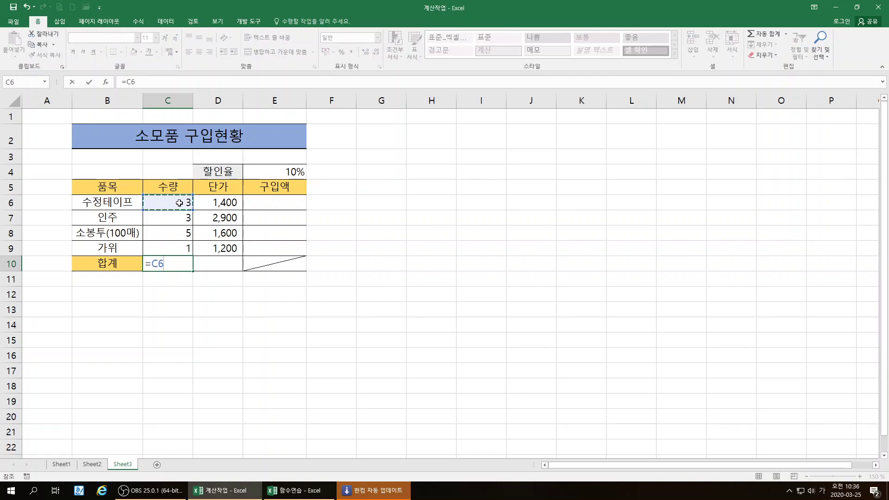
pyautogui.write('+')
pyautogui.click(184, 214)
pyautogui.write('+')
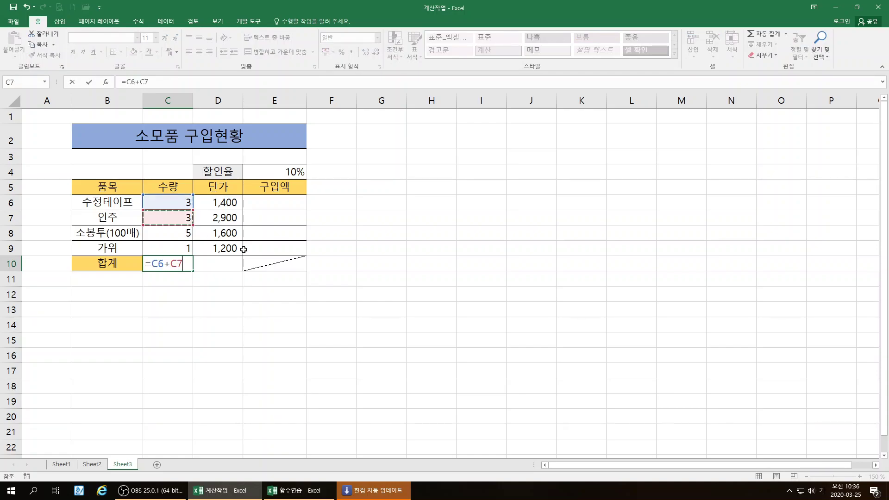
pyautogui.click(187, 235)
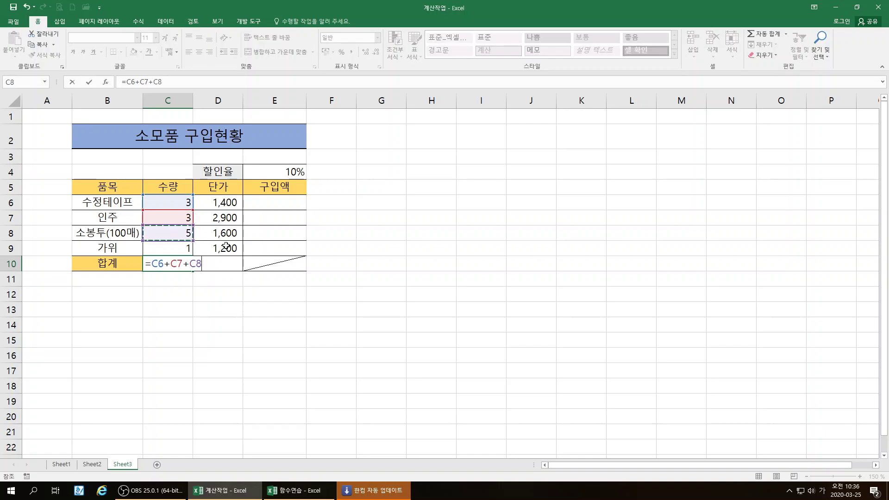
pyautogui.write('+')
pyautogui.click(185, 248)
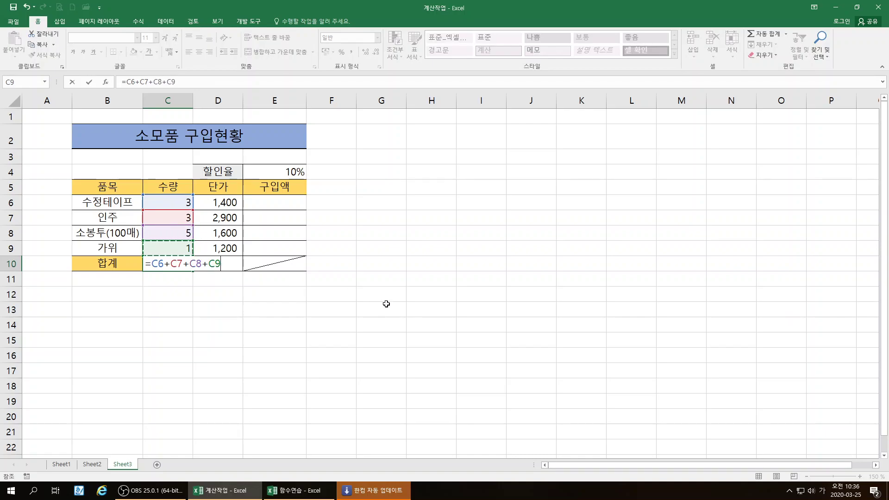
pyautogui.press('Return')
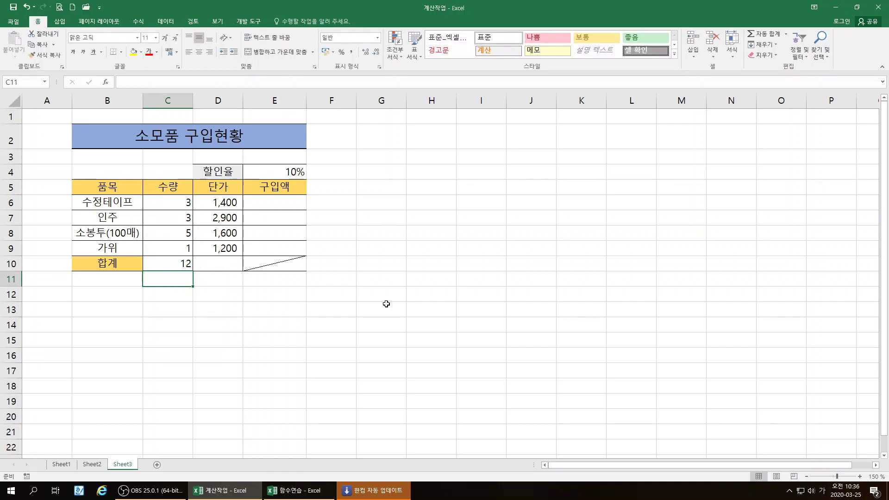
pyautogui.click(187, 265)
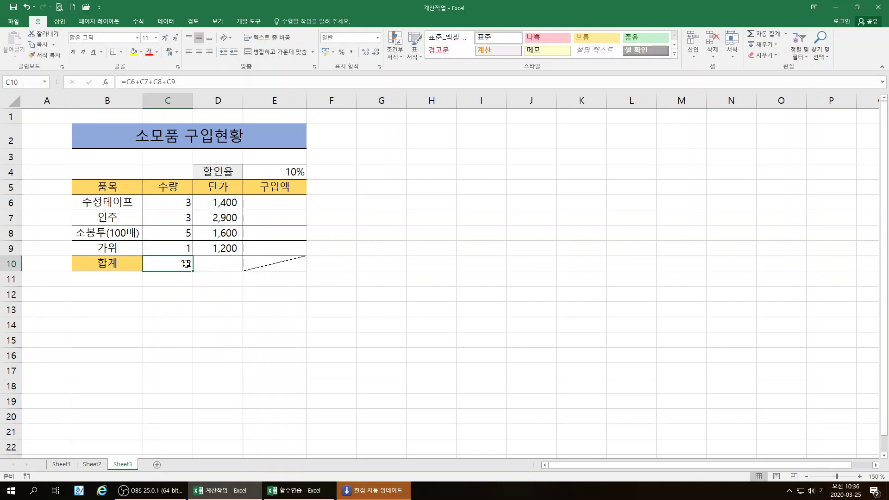
pyautogui.click(221, 268)
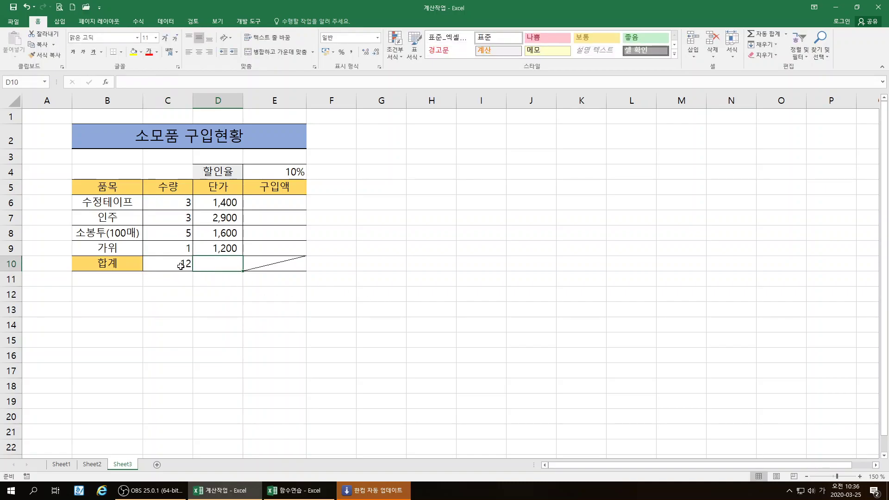
# Copy the 수량 total formula from C10 into D10 and format the 단가 total with comma style
pyautogui.click(181, 265)
pyautogui.moveTo(194, 272); pyautogui.dragTo(238, 266)
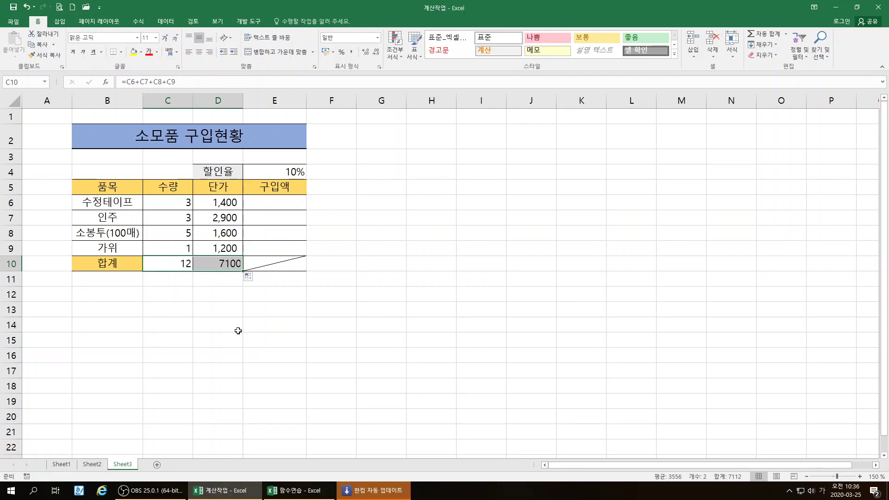
pyautogui.click(222, 267)
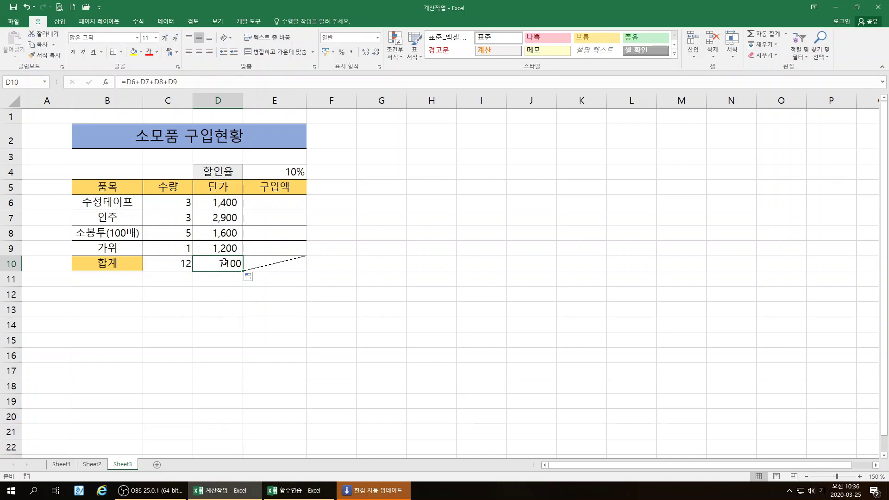
pyautogui.click(351, 52)
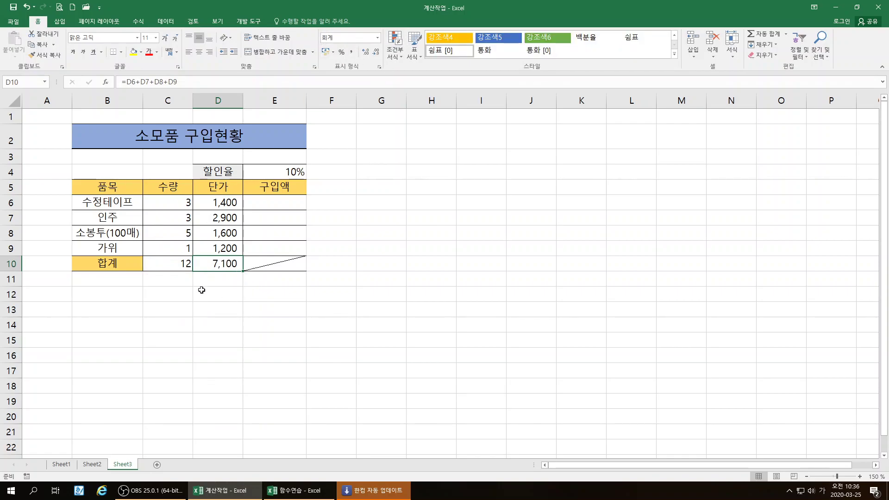
# Set the 가위 quantity in C9 to 3 and check the totals in C10 and D10
pyautogui.click(185, 252)
pyautogui.write('3')
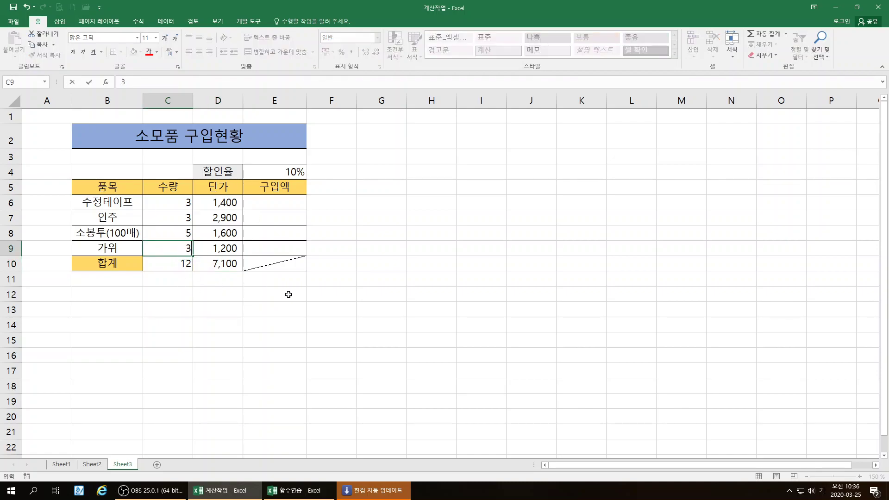
pyautogui.press('Return')
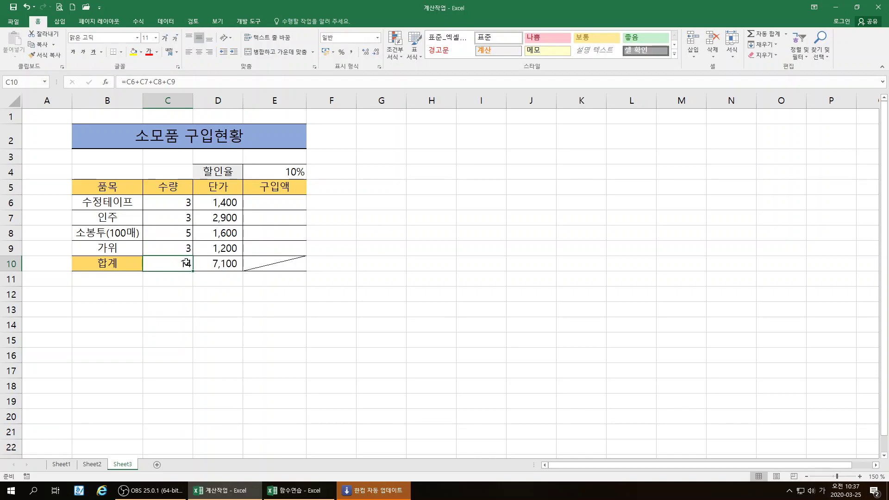
pyautogui.click(216, 263)
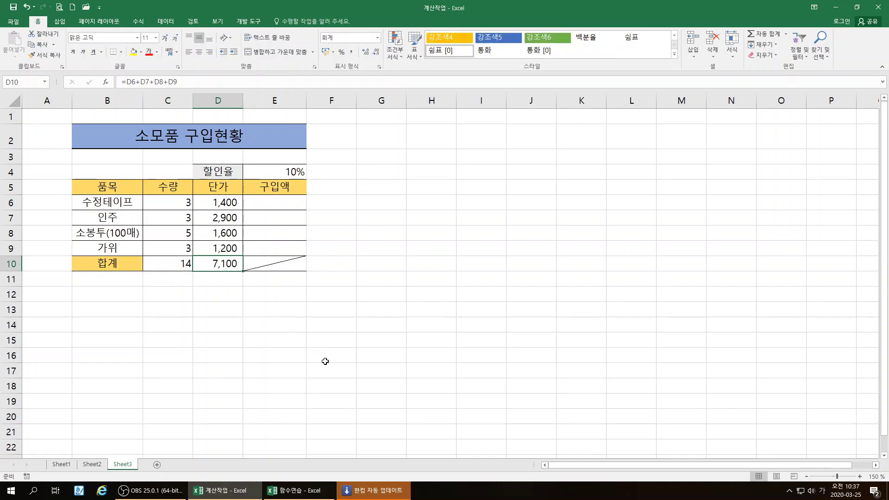
# Widen the 구입액 column (column E) slightly
pyautogui.moveTo(306, 101); pyautogui.dragTo(325, 105)
pyautogui.click(550, 262)
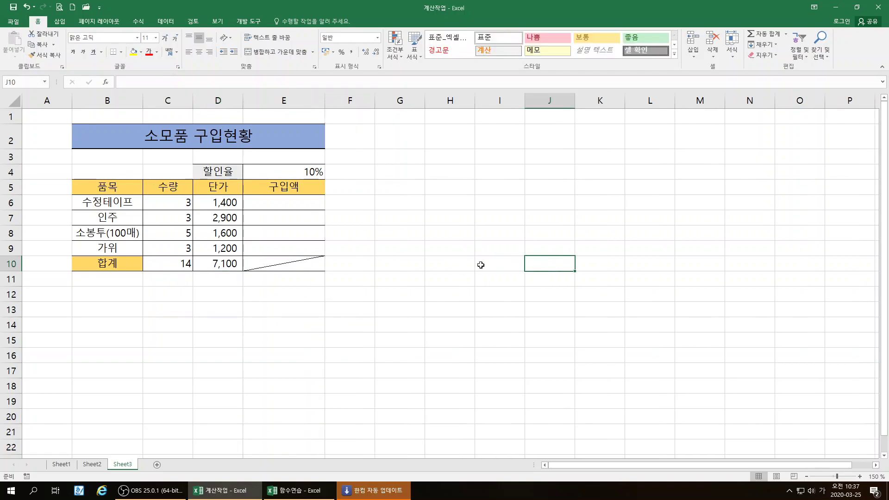
# Examine the 할인율 in E4 and the 수량 and 단가 cells needed for the 구입액 in E6
pyautogui.click(282, 207)
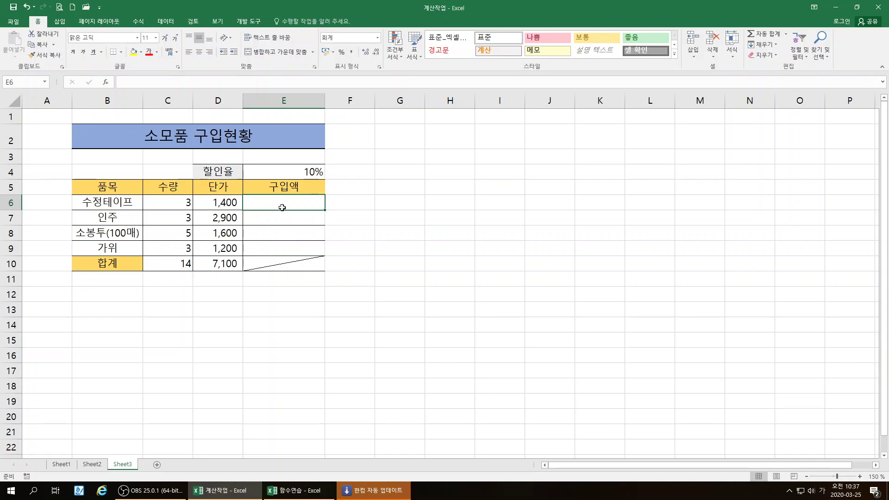
pyautogui.click(302, 173)
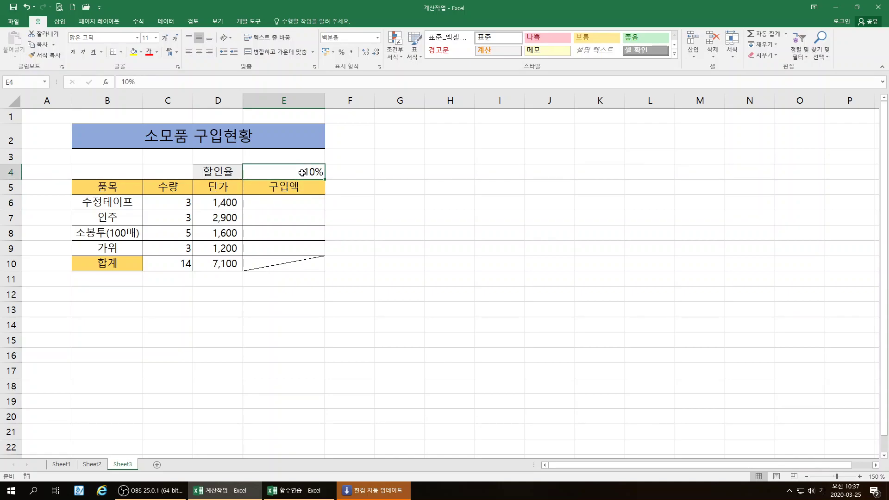
pyautogui.click(174, 204)
pyautogui.click(214, 205)
pyautogui.click(272, 205)
pyautogui.click(483, 283)
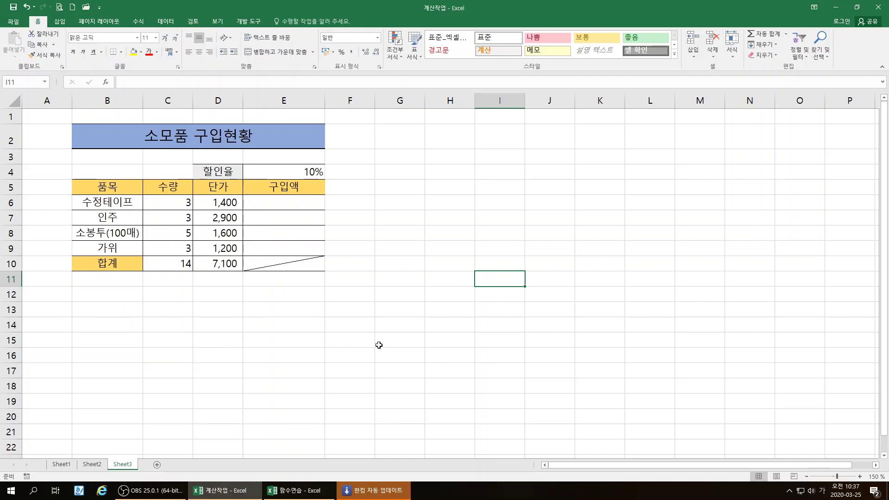
pyautogui.click(469, 324)
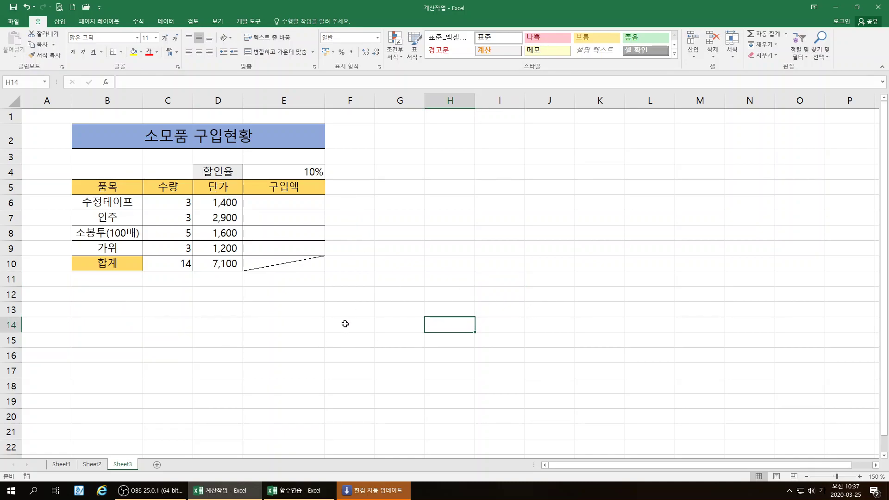
pyautogui.click(271, 207)
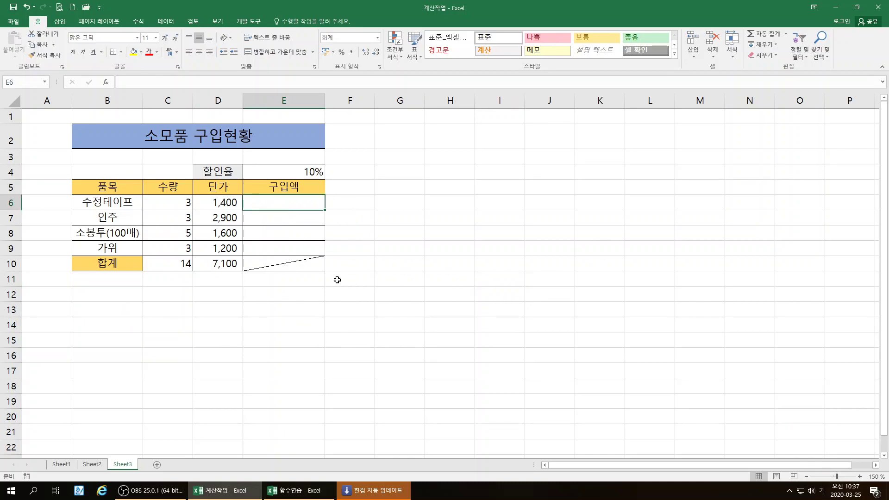
pyautogui.click(359, 311)
pyautogui.click(348, 202)
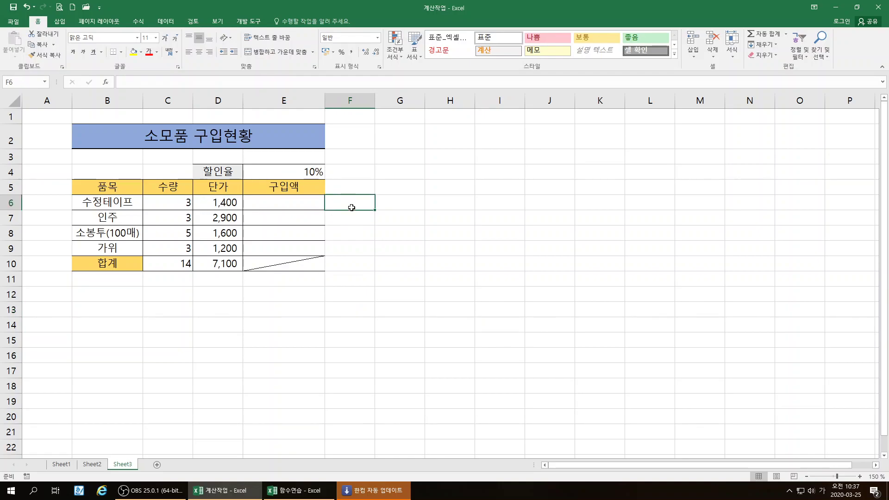
# Multiply 수정테이프's 수량 by its 단가 by entering =C6*D6 in G6
pyautogui.click(393, 207)
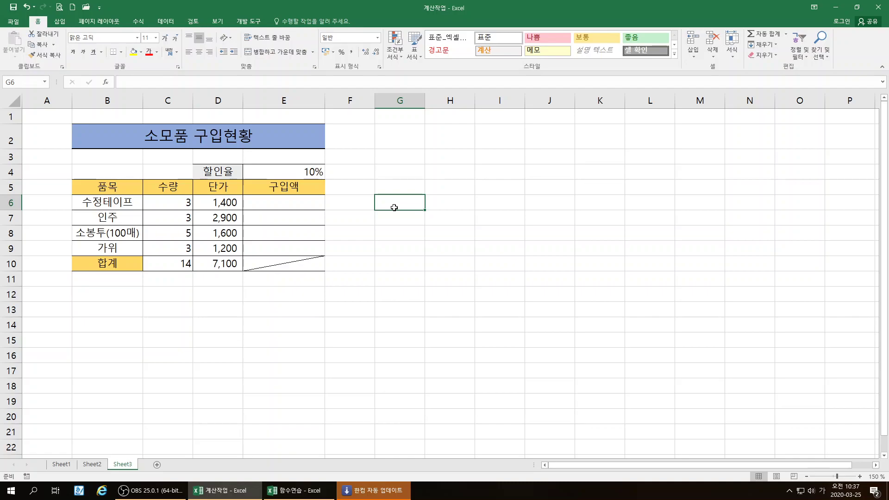
pyautogui.write('=')
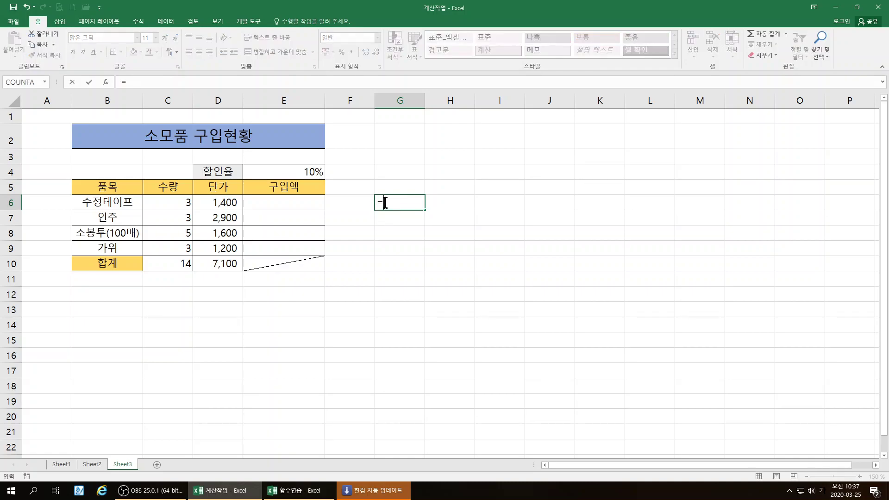
pyautogui.click(174, 201)
pyautogui.write('*')
pyautogui.click(211, 204)
pyautogui.press('Return')
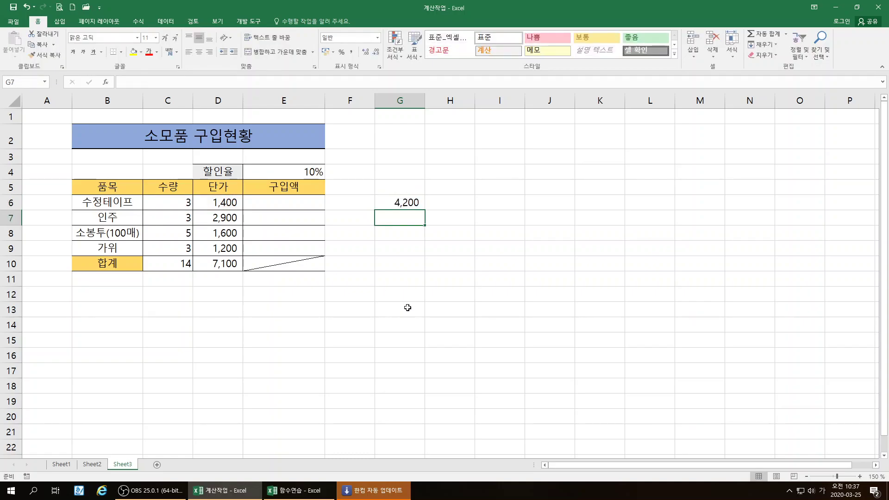
# Fill the G6 product formula down to G9 and check the references in the copied formulas
pyautogui.click(411, 204)
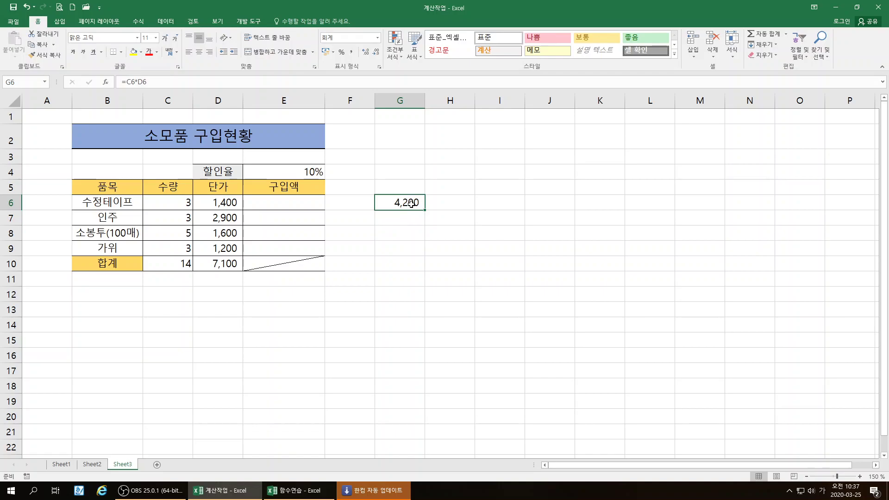
pyautogui.moveTo(424, 210); pyautogui.dragTo(481, 270)
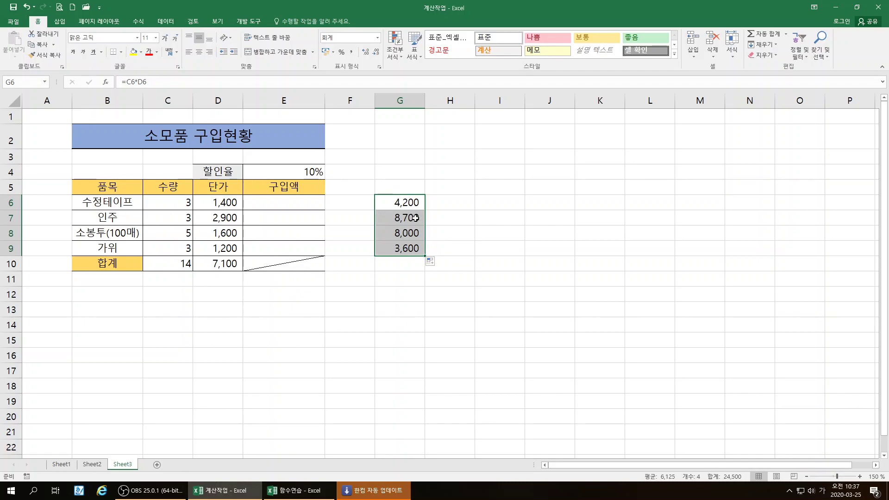
pyautogui.click(415, 218)
pyautogui.click(407, 234)
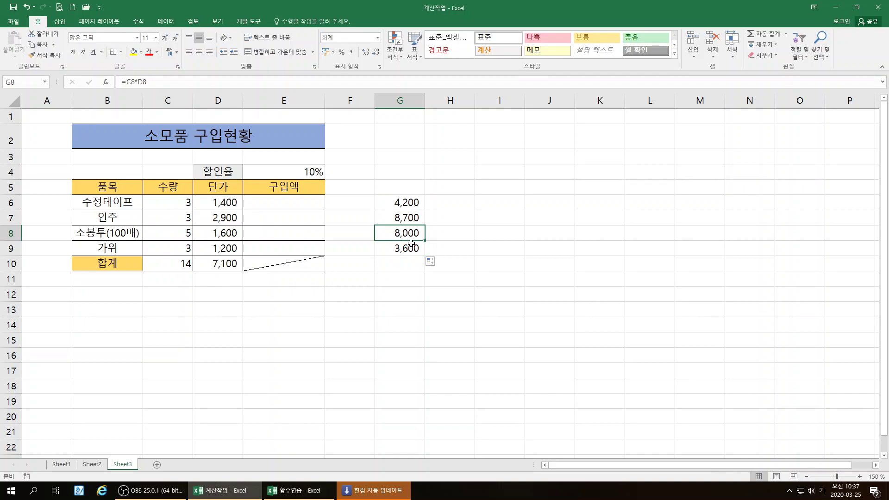
pyautogui.click(410, 249)
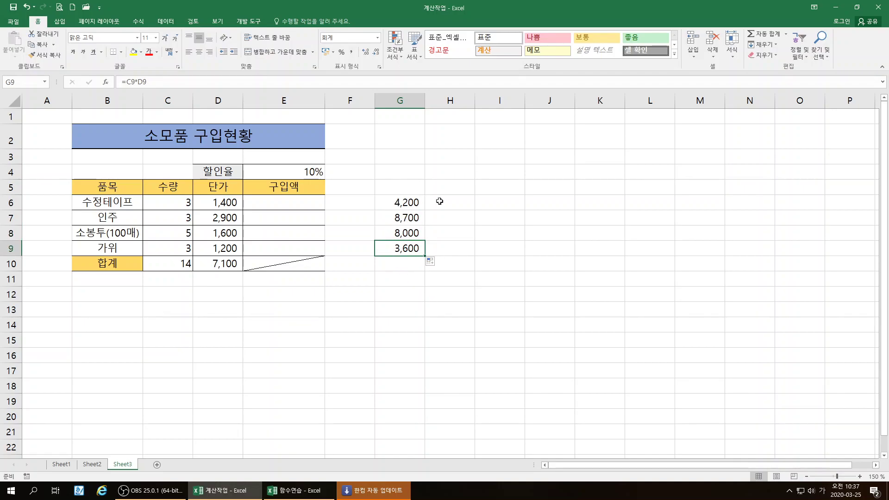
# Try to calculate the discounts with a relative rate reference by entering =G6*E4 in H6 and filling it down to H9
pyautogui.click(443, 205)
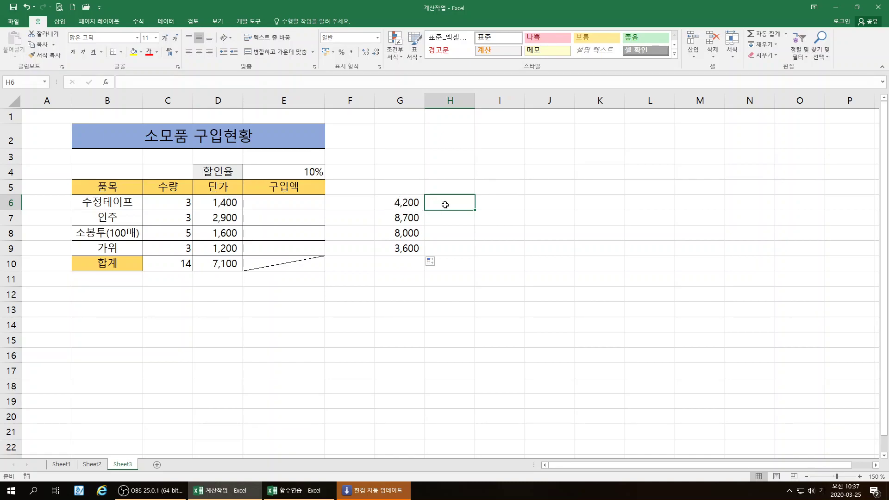
pyautogui.click(405, 202)
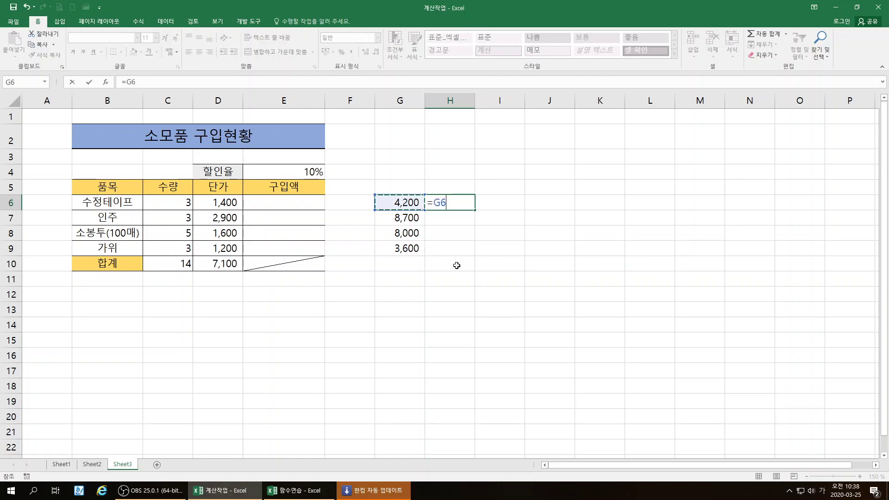
pyautogui.write('*')
pyautogui.click(313, 171)
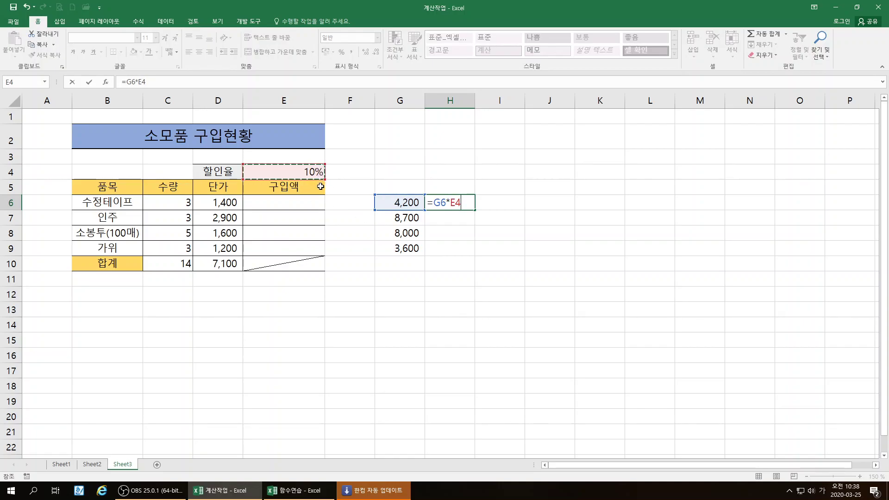
pyautogui.press('Return')
pyautogui.click(449, 202)
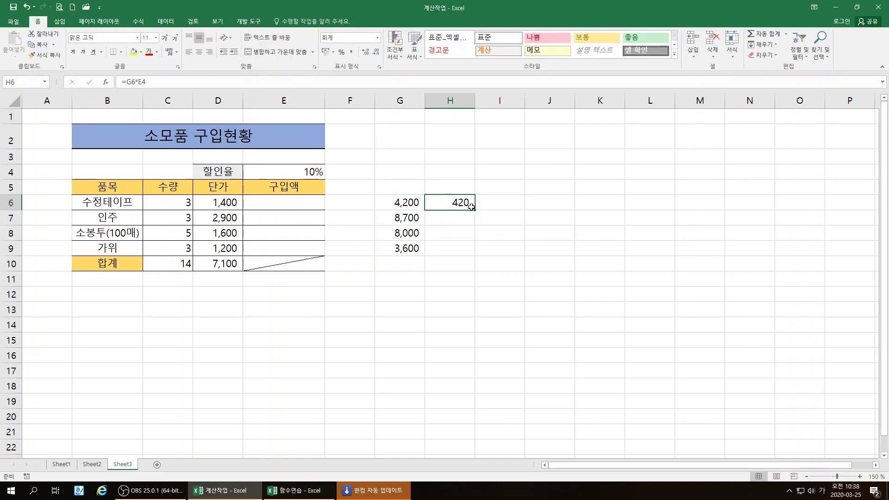
pyautogui.moveTo(474, 210); pyautogui.dragTo(479, 253)
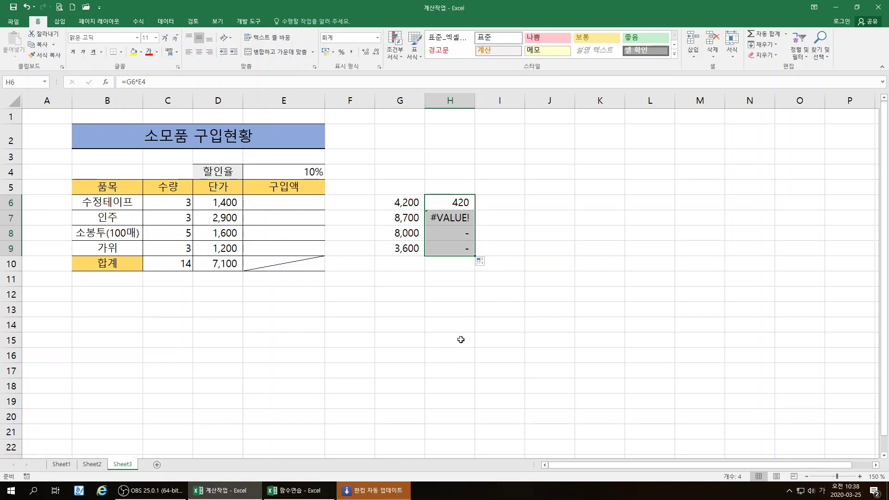
# Examine the formulas in H7 and H8 and compare them with the E5 and E6 cells they reference
pyautogui.click(456, 217)
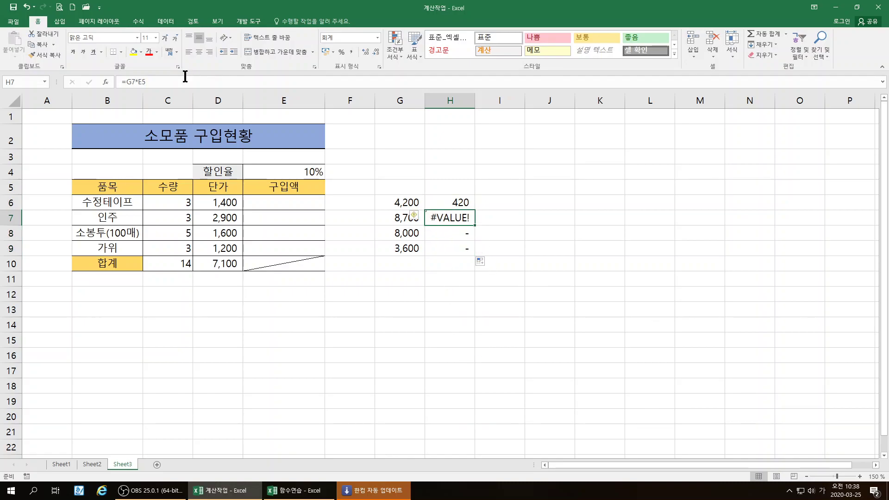
pyautogui.click(286, 187)
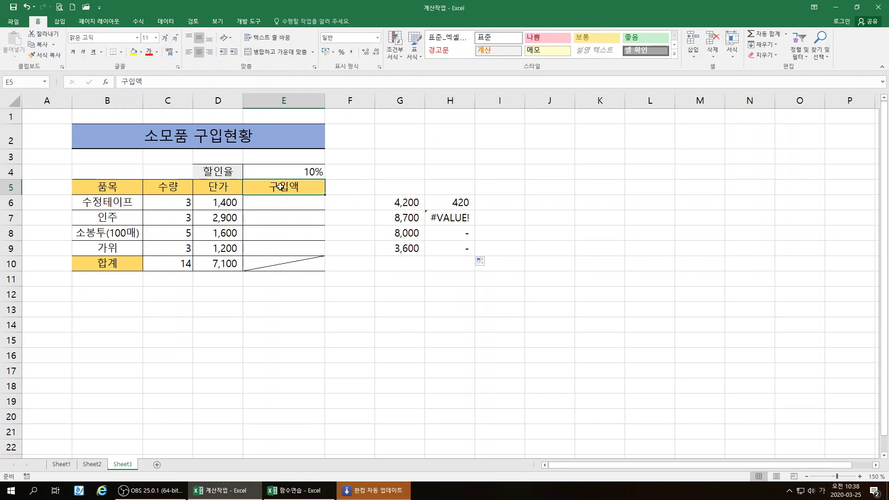
pyautogui.click(451, 231)
pyautogui.click(293, 186)
pyautogui.click(455, 219)
pyautogui.click(456, 231)
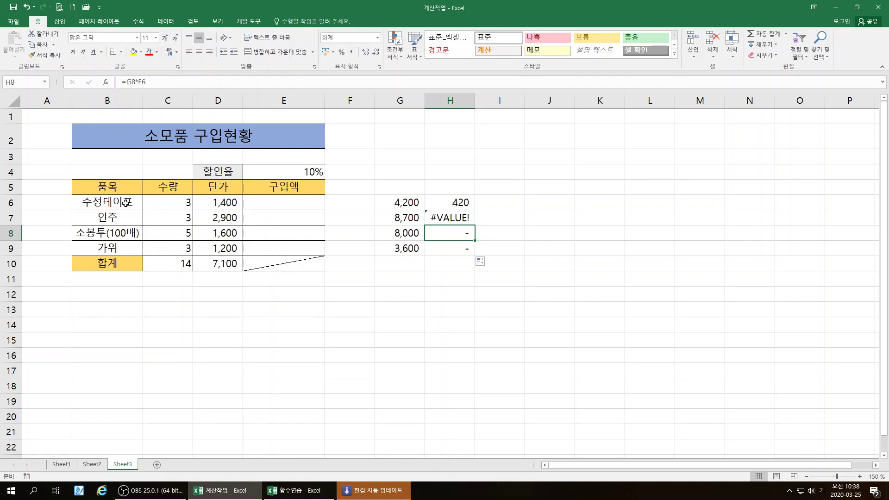
pyautogui.click(294, 203)
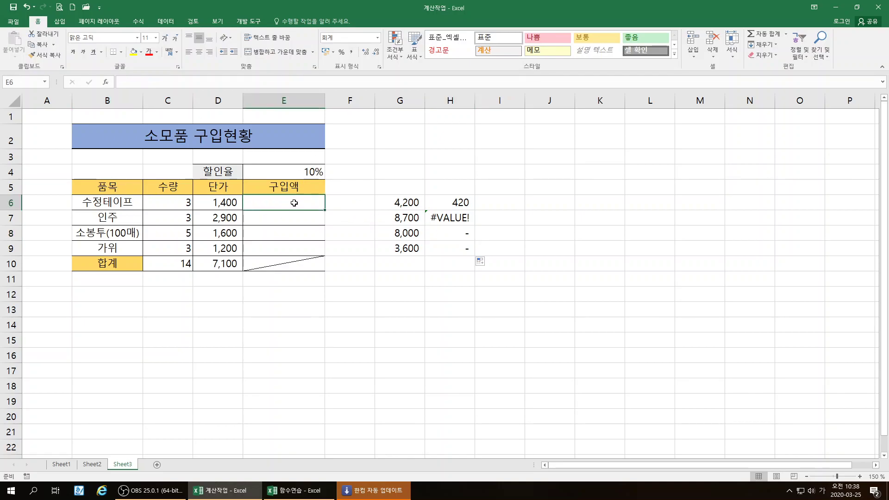
pyautogui.click(560, 273)
# Clear the relative-reference discount formulas from H7:H9 and from H6
pyautogui.moveTo(440, 216); pyautogui.dragTo(457, 278)
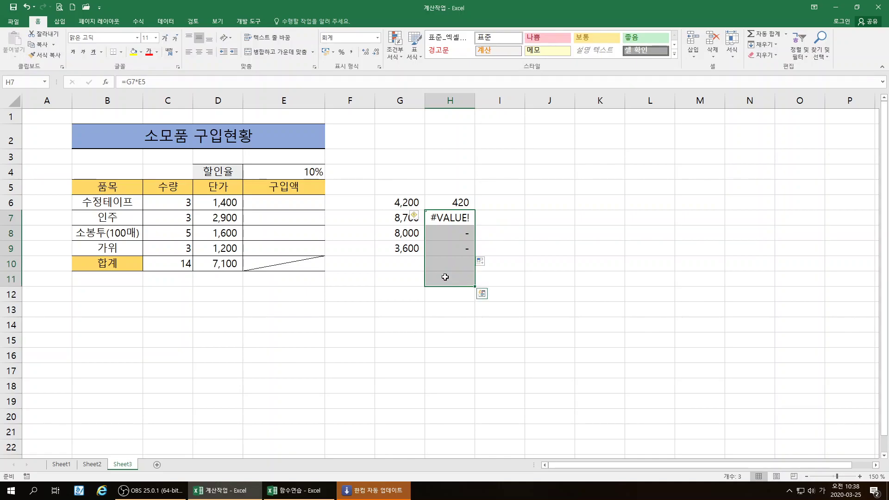
pyautogui.press('Delete')
pyautogui.click(541, 272)
pyautogui.click(454, 200)
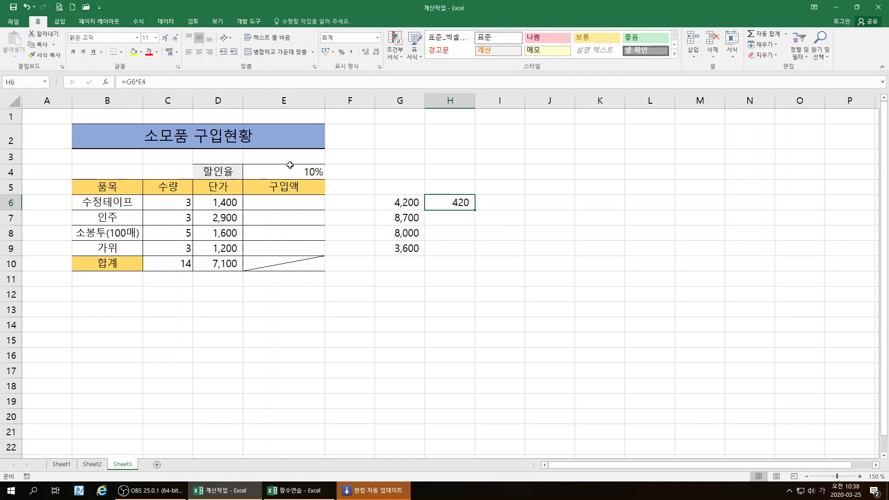
pyautogui.press('Delete')
# Calculate the discounts with an absolute rate reference by entering =G6*$E$4 in H6 and filling it down to H9
pyautogui.write('=')
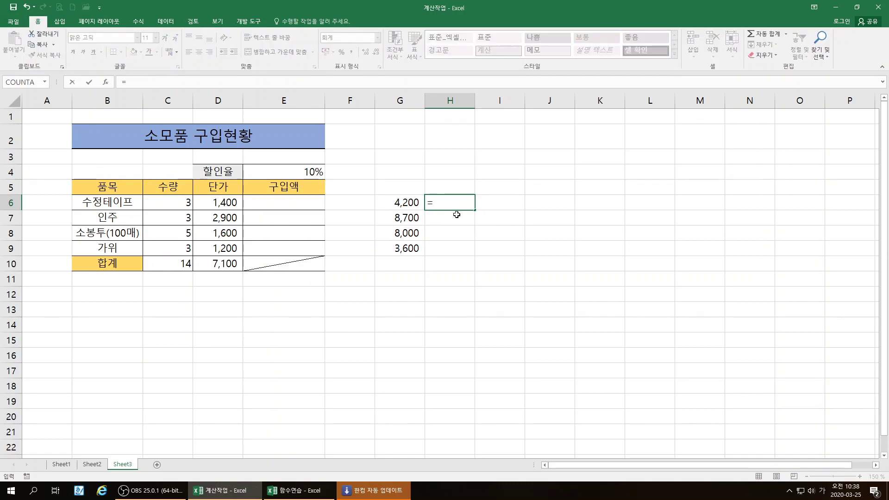
pyautogui.click(401, 203)
pyautogui.write('*')
pyautogui.click(313, 172)
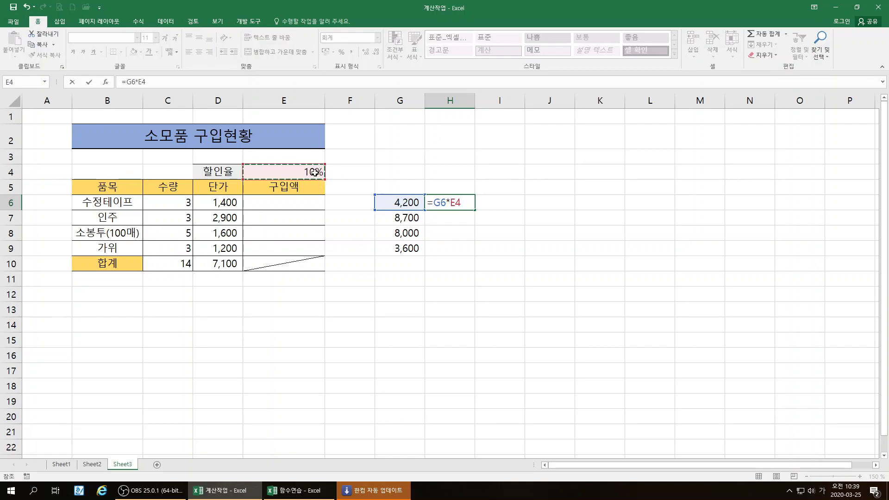
pyautogui.press('F4')
pyautogui.press('Return')
pyautogui.click(455, 203)
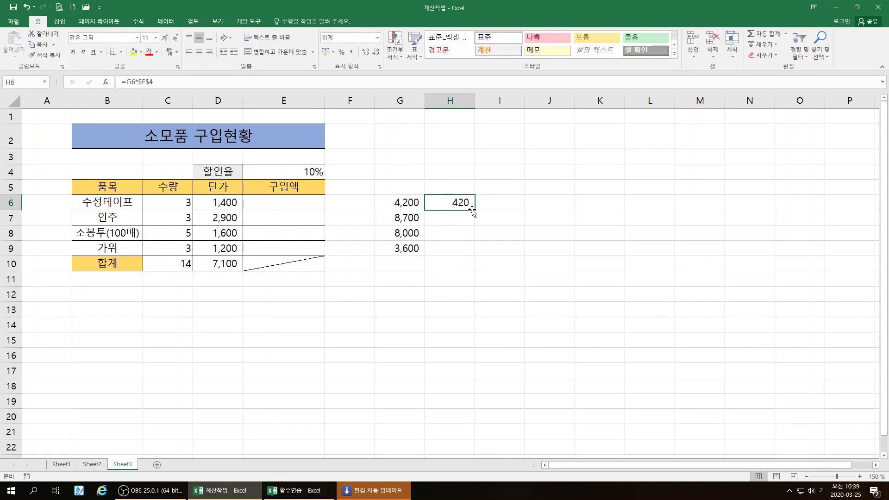
pyautogui.moveTo(475, 211); pyautogui.dragTo(475, 253)
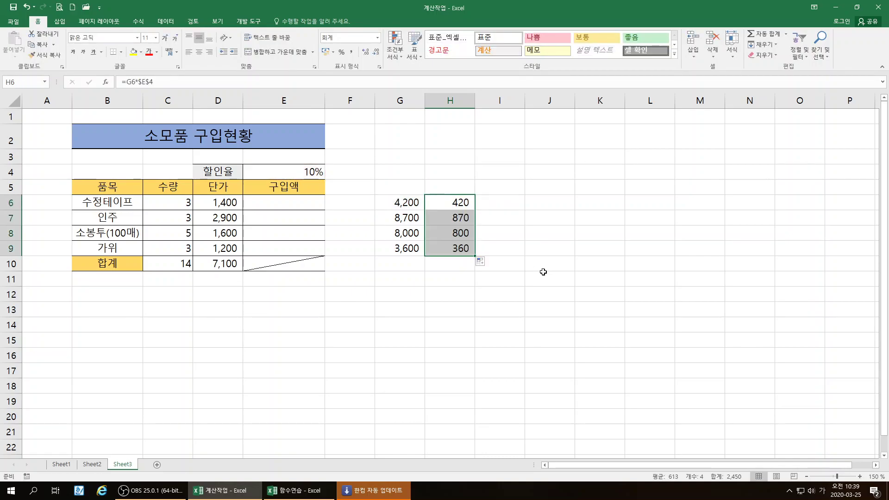
# Calculate the discounted amounts by entering =G6-H6 in I6 and filling it down to I9
pyautogui.click(462, 217)
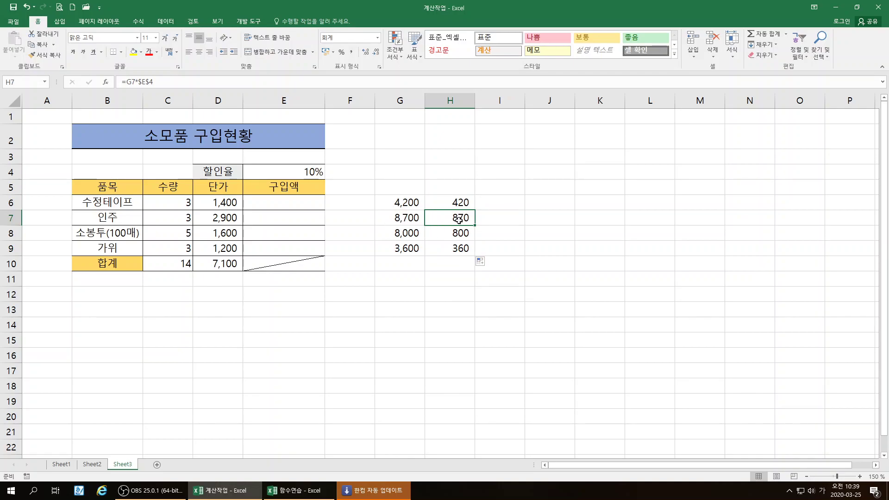
pyautogui.click(460, 250)
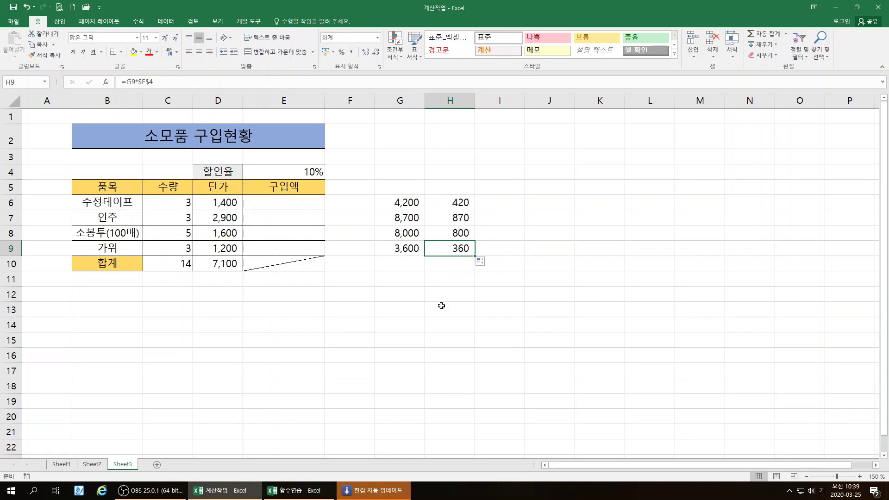
pyautogui.click(508, 205)
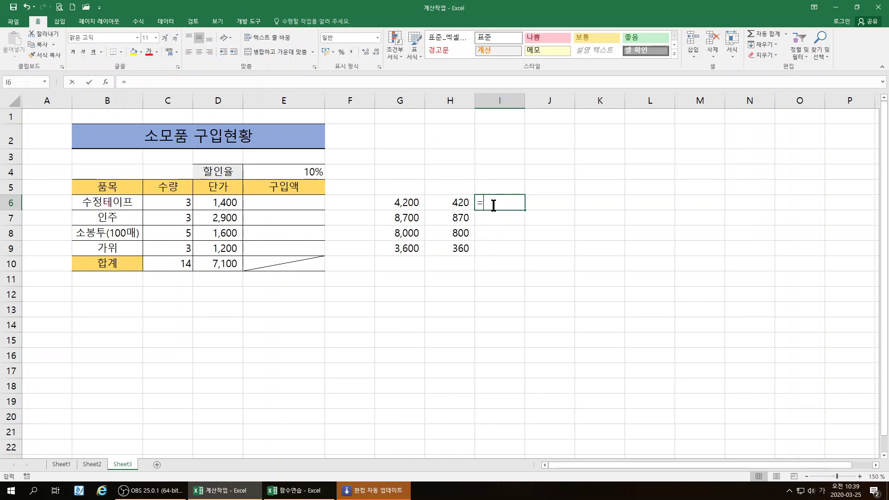
pyautogui.write('=')
pyautogui.click(414, 202)
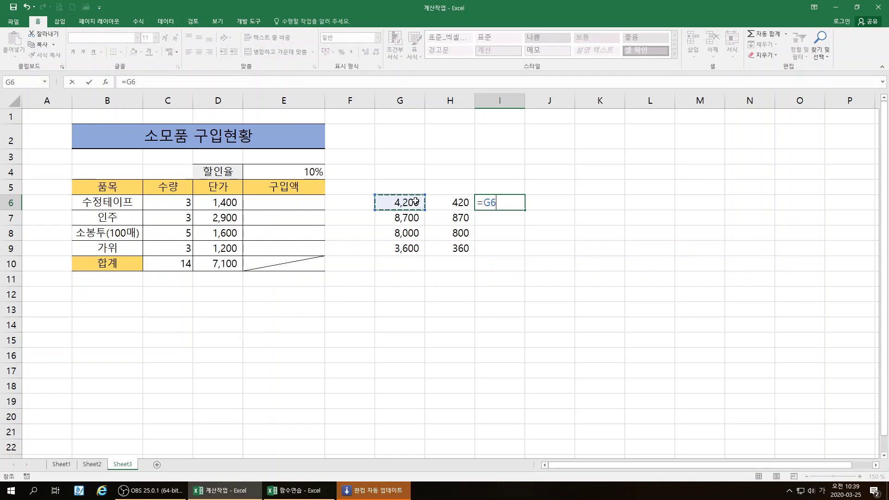
pyautogui.write('-')
pyautogui.click(461, 203)
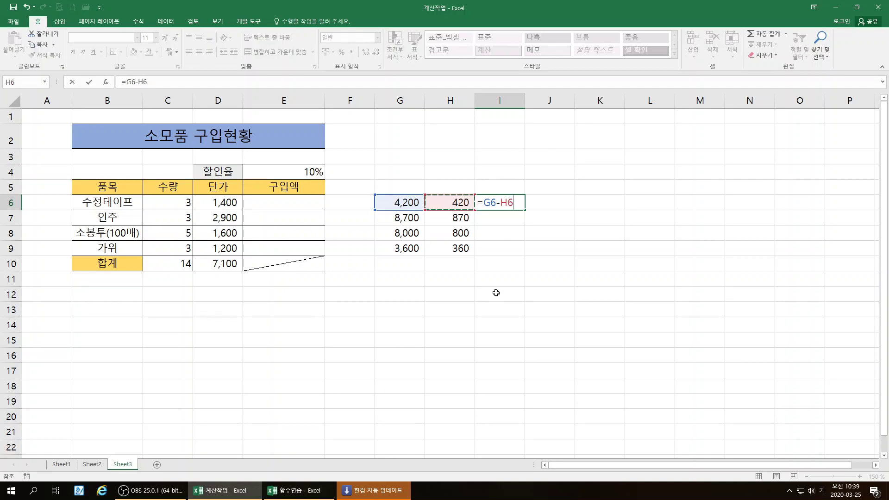
pyautogui.press('Return')
pyautogui.click(511, 205)
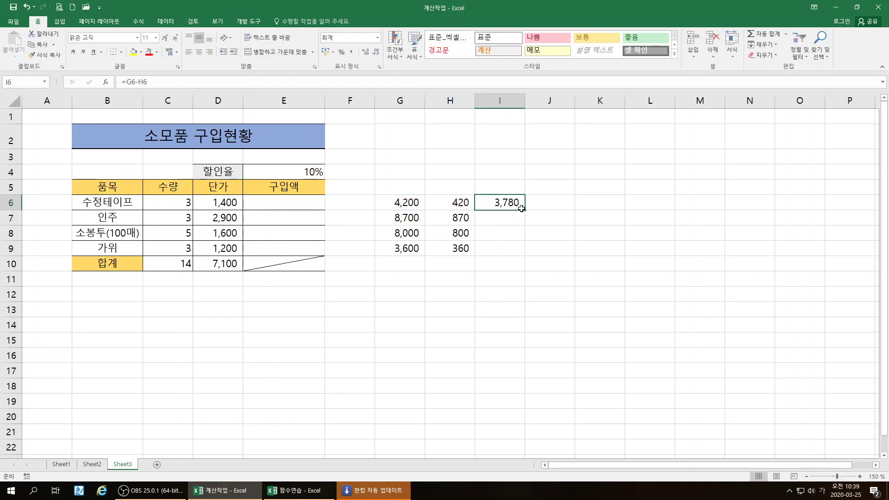
pyautogui.moveTo(524, 209); pyautogui.dragTo(524, 254)
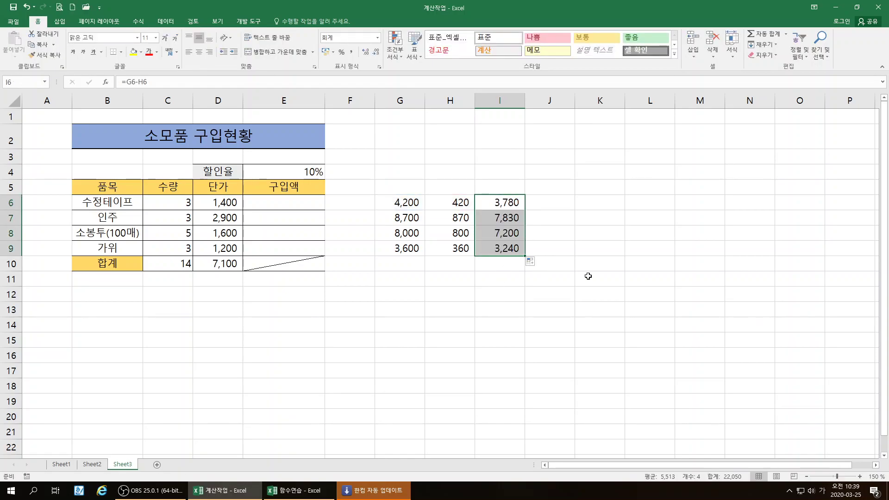
pyautogui.click(588, 276)
# Set the 할인율 in E4 to 15% and check the recalculated values in H6 and I6:I9
pyautogui.click(315, 174)
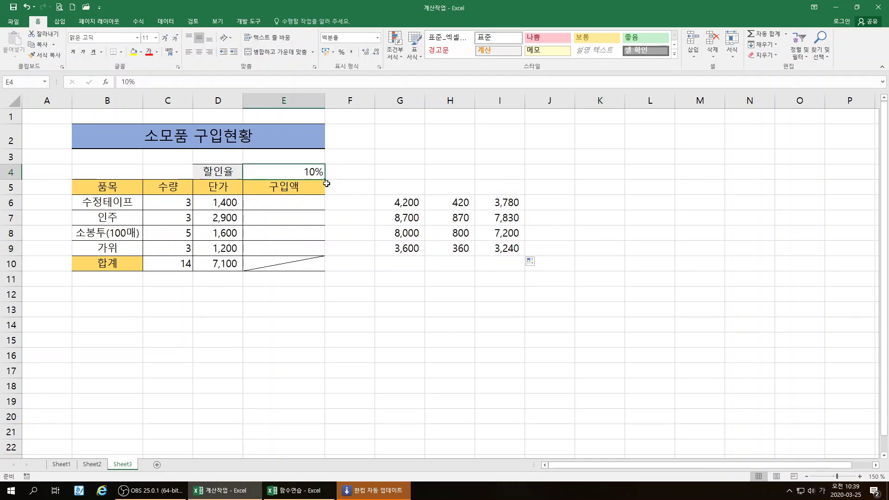
pyautogui.doubleClick(315, 172)
pyautogui.moveTo(294, 173); pyautogui.dragTo(339, 179)
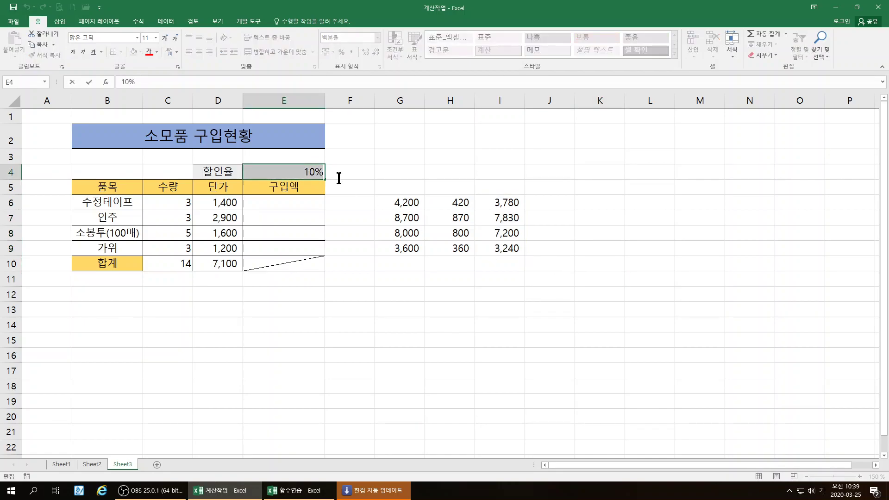
pyautogui.write('15%')
pyautogui.press('Return')
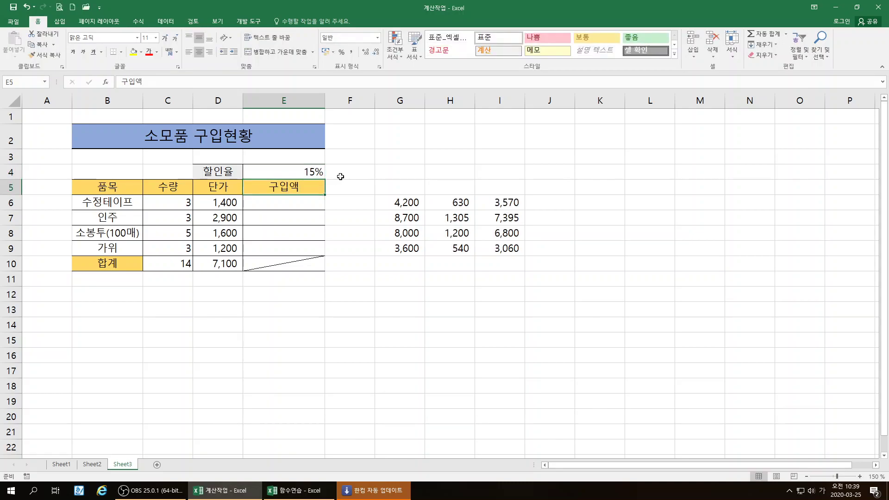
pyautogui.click(455, 202)
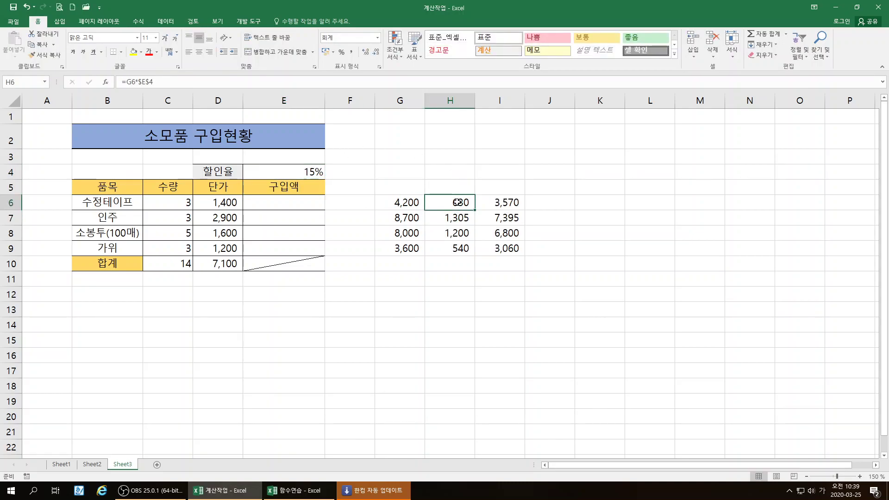
pyautogui.click(513, 204)
pyautogui.moveTo(502, 203); pyautogui.dragTo(502, 248)
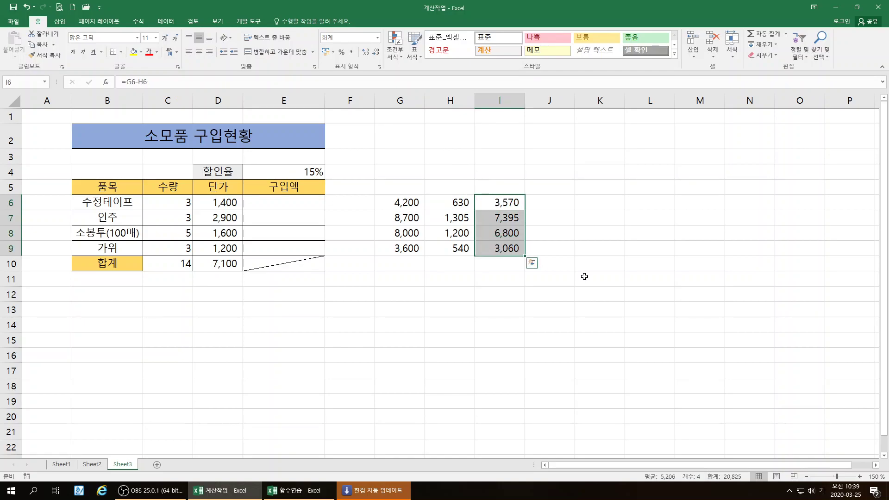
pyautogui.click(585, 276)
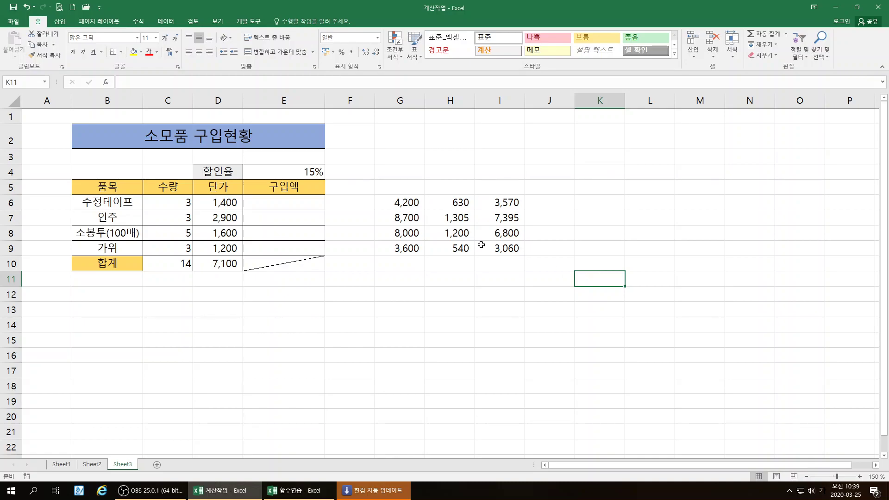
# Write the combined calculation as the text note 수량*단가-수량*단가*할인율 in G4, above the helper columns
pyautogui.click(285, 204)
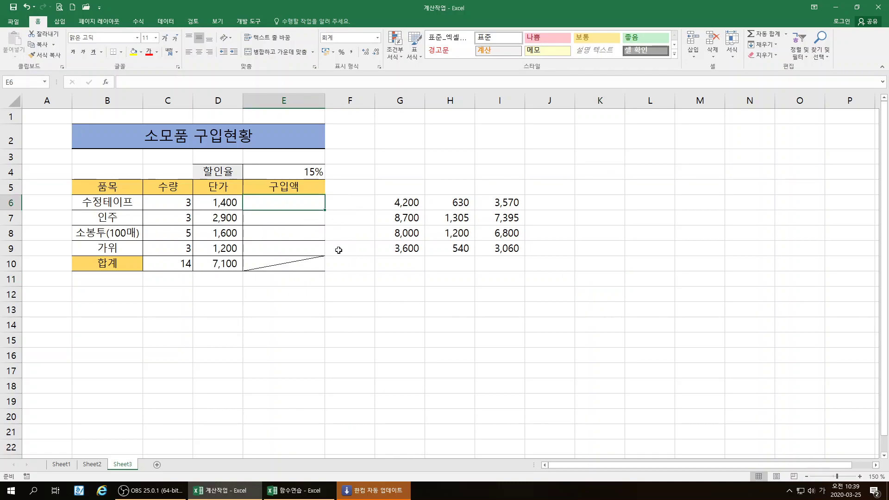
pyautogui.click(407, 172)
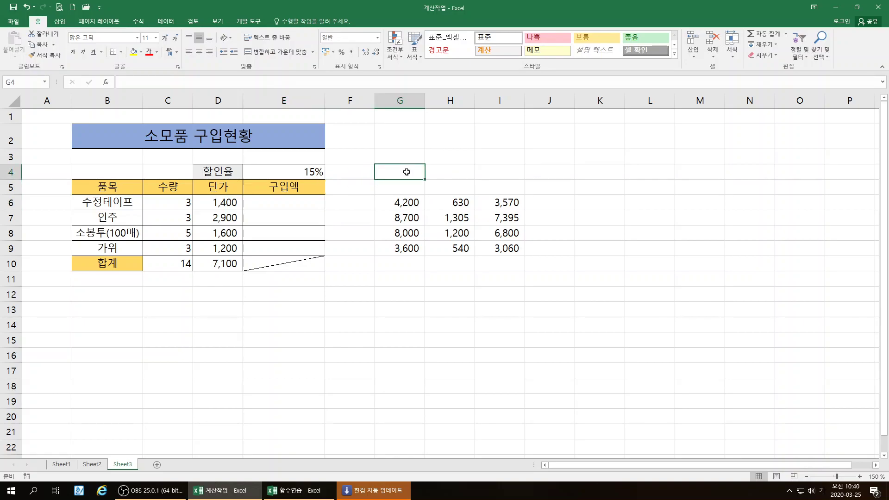
pyautogui.write('수량')
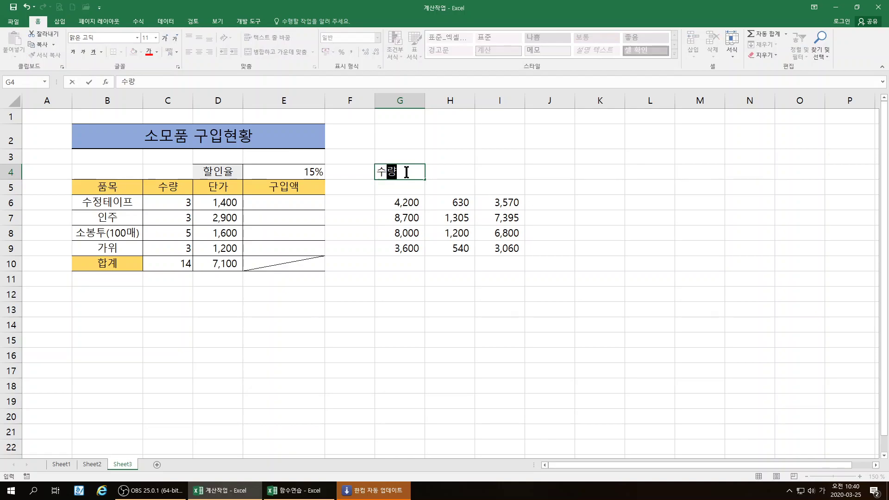
pyautogui.write('*단가-수')
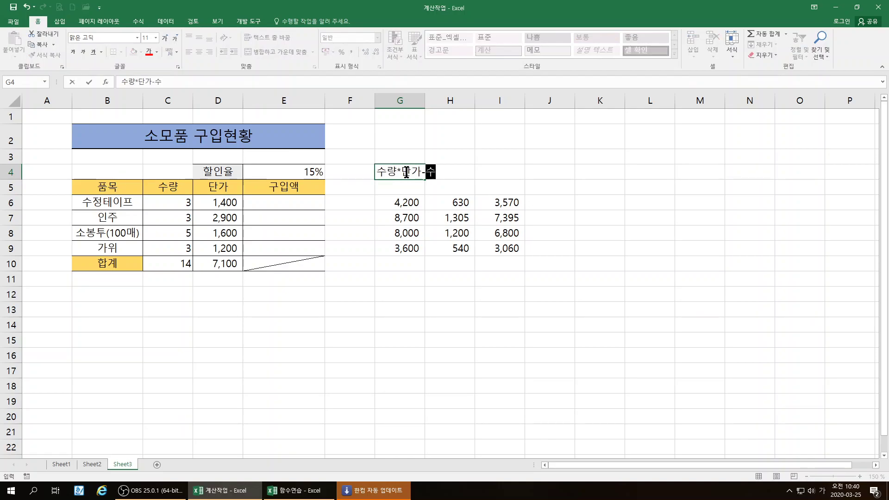
pyautogui.write('량*ㄷ단가*')
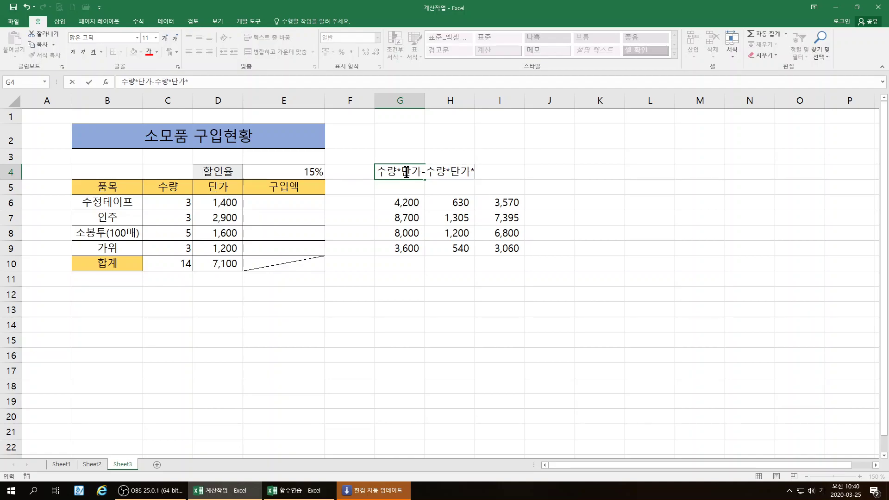
pyautogui.write('할인율')
pyautogui.press('Return')
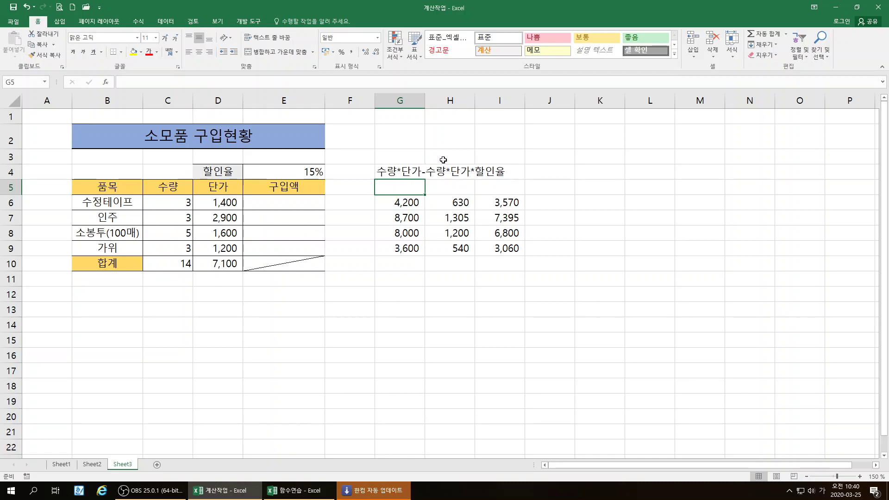
pyautogui.click(501, 203)
pyautogui.click(507, 264)
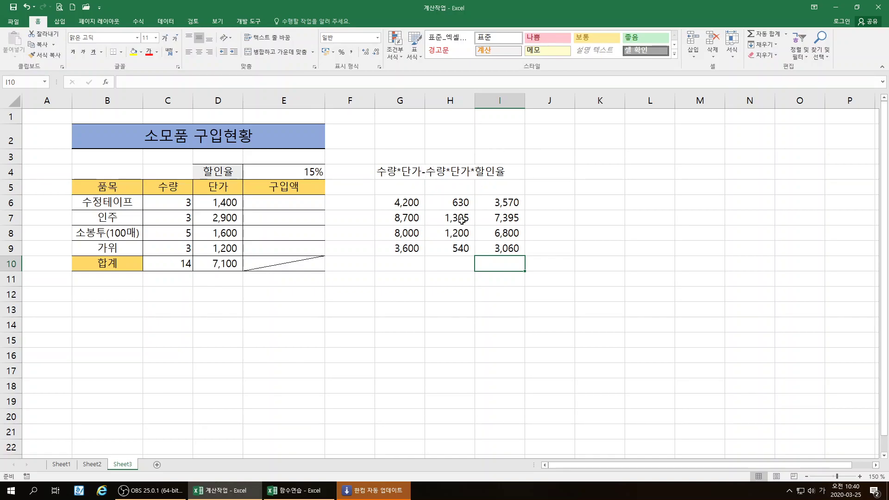
pyautogui.click(452, 325)
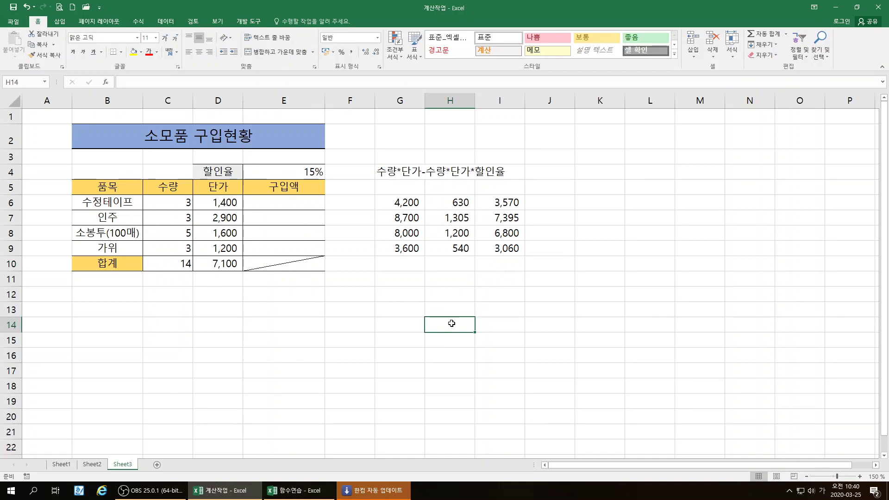
# Enter the single 구입액 formula =C6*D6-C6*D6*$E$4 in E6, with an absolute reference to the discount rate
pyautogui.click(300, 202)
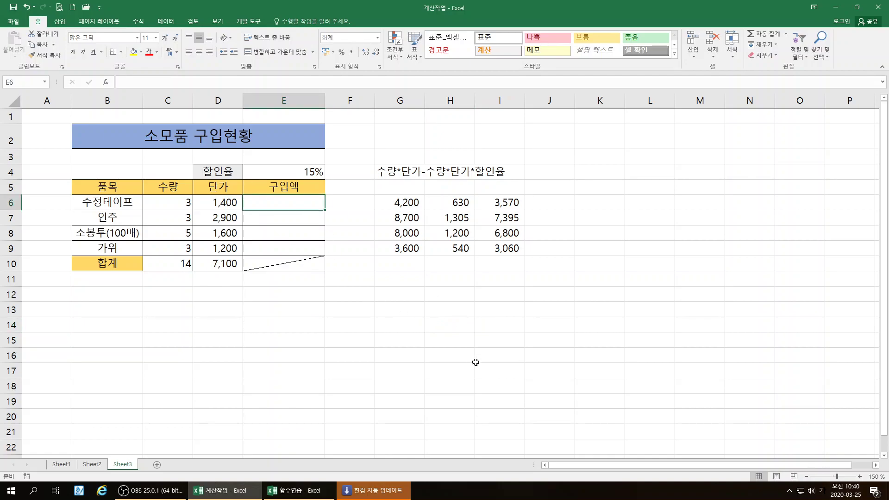
pyautogui.write('=')
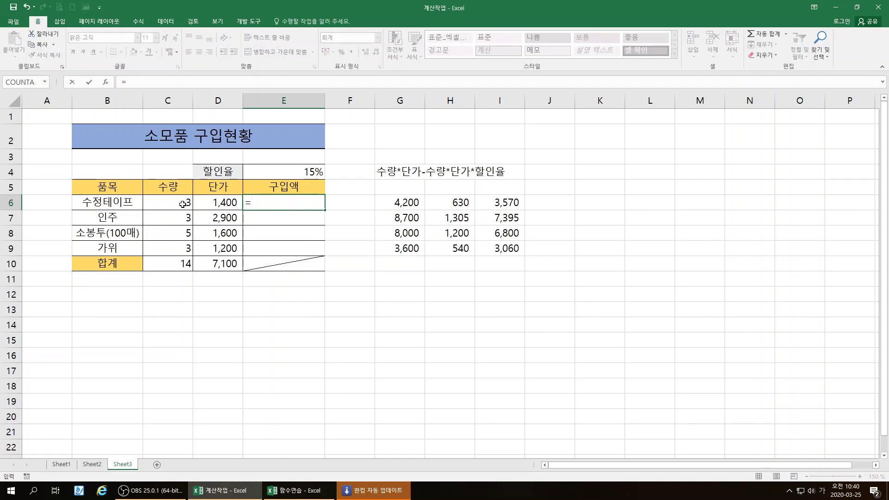
pyautogui.click(182, 204)
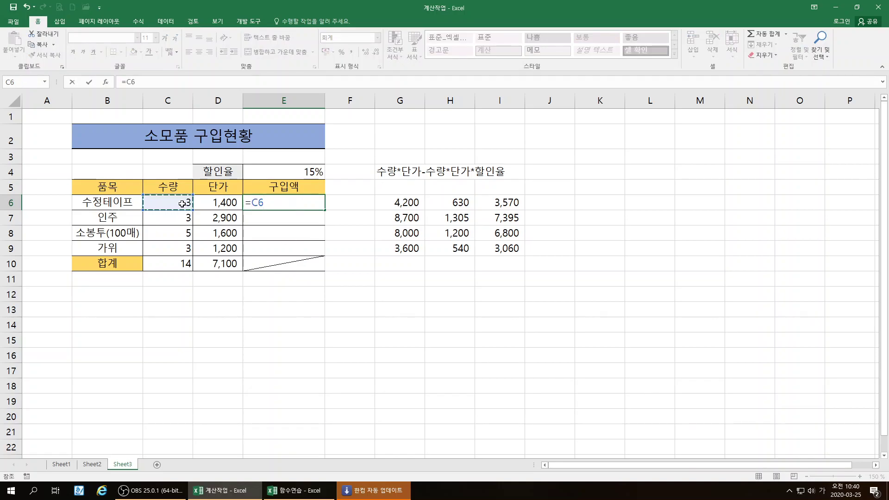
pyautogui.write('*')
pyautogui.click(225, 206)
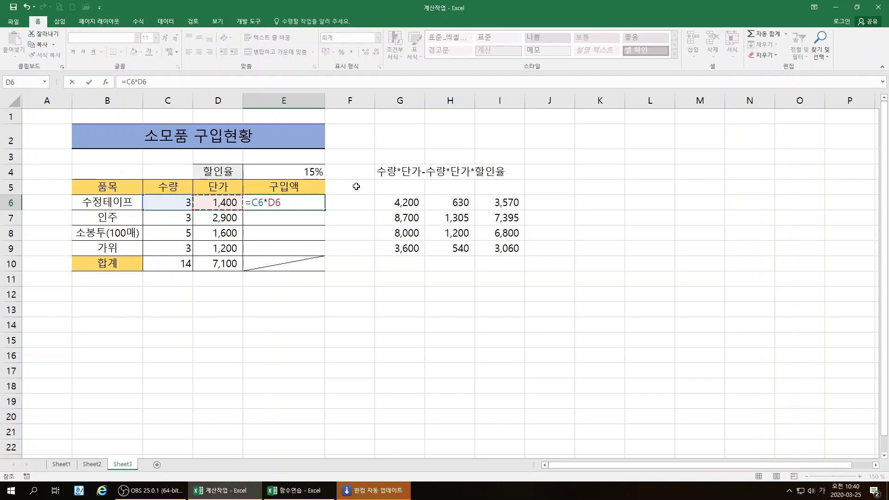
pyautogui.write('-')
pyautogui.click(174, 204)
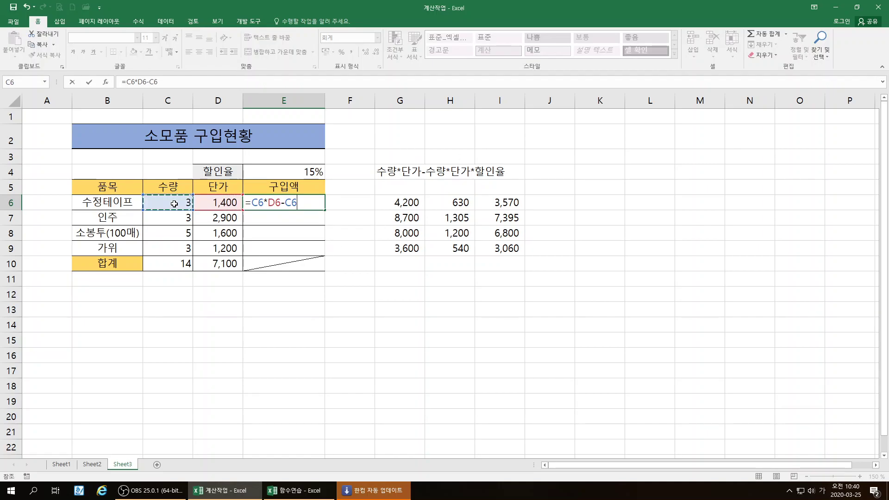
pyautogui.write('*')
pyautogui.click(228, 203)
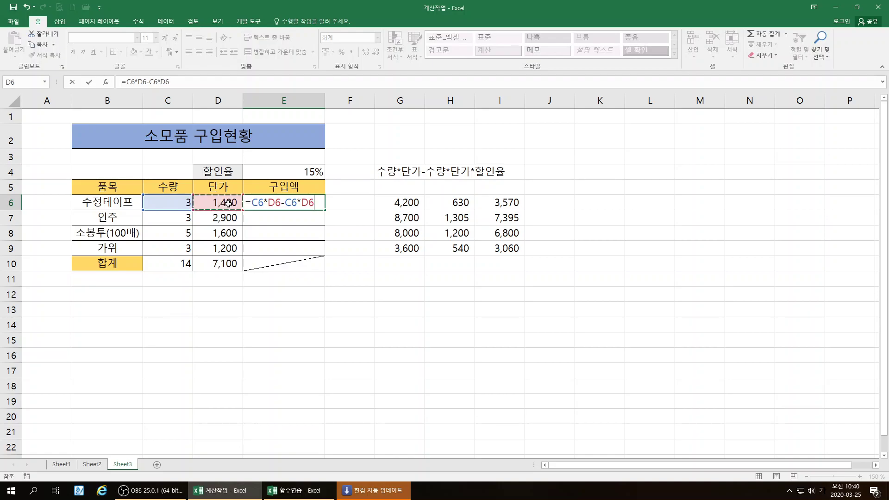
pyautogui.write('*')
pyautogui.click(310, 173)
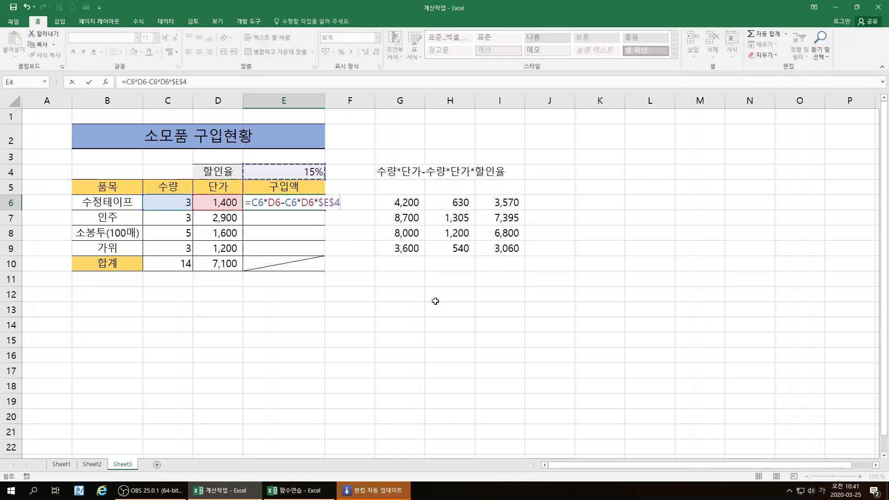
pyautogui.press('Return')
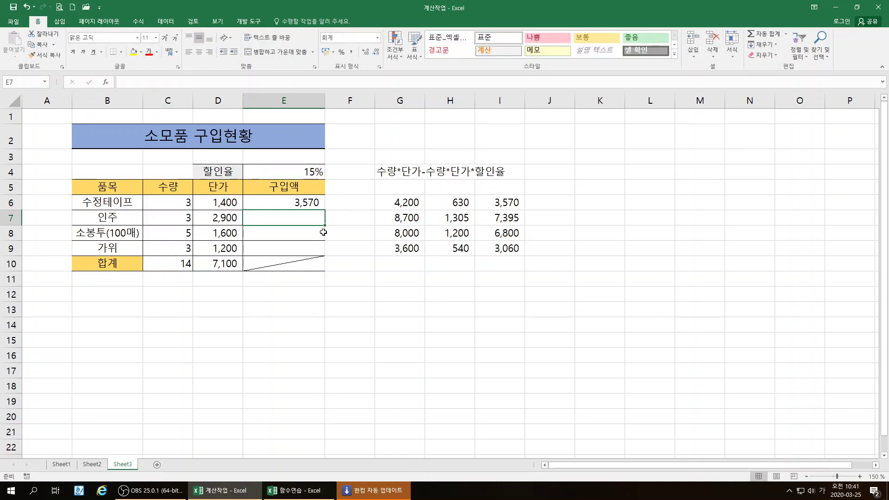
# Fill the 구입액 formula from E6 down to E9
pyautogui.click(313, 205)
pyautogui.moveTo(325, 211); pyautogui.dragTo(325, 256)
pyautogui.click(350, 340)
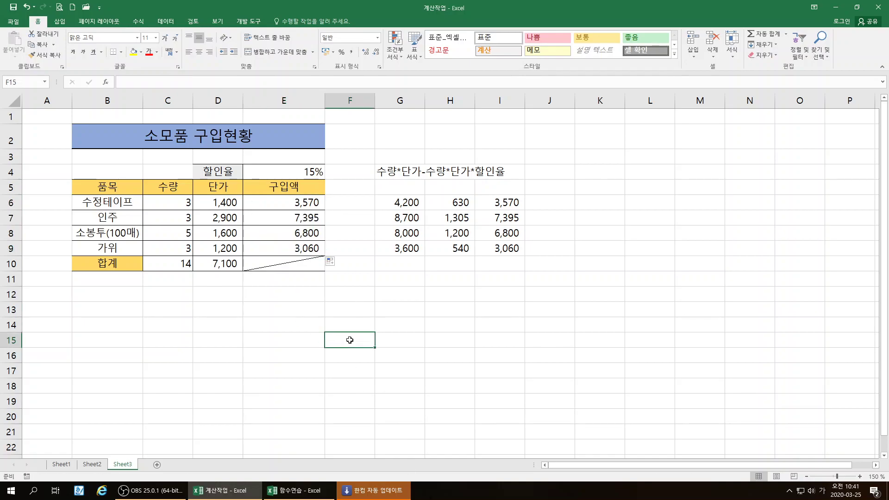
# Test the 구입액 formulas with another discount rate by setting the 할인율 in E4 to 8%
pyautogui.click(315, 172)
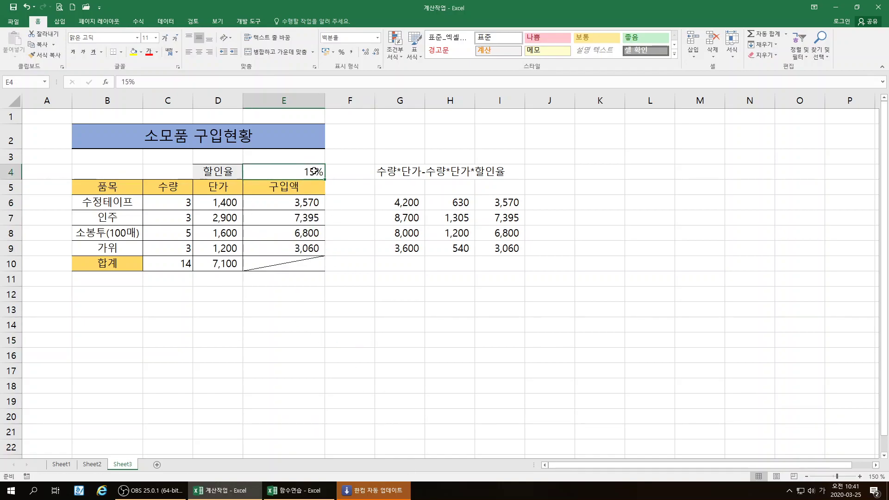
pyautogui.doubleClick(315, 172)
pyautogui.moveTo(316, 172); pyautogui.dragTo(290, 173)
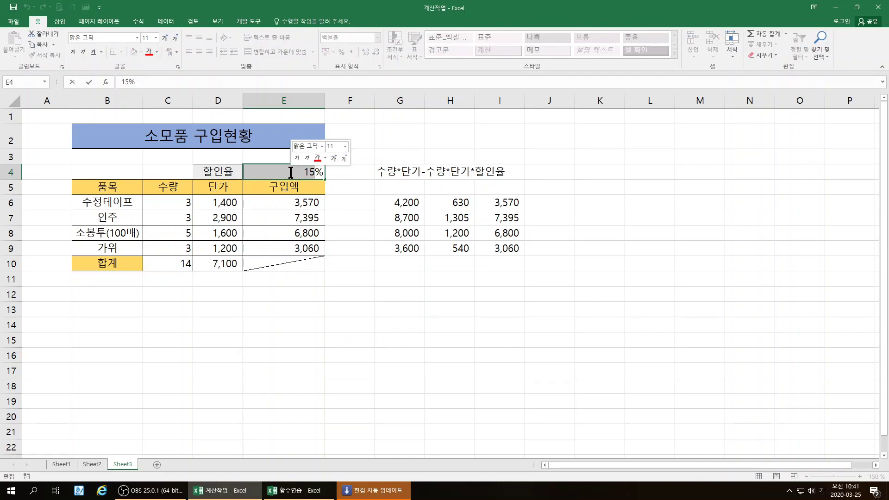
pyautogui.write('8')
pyautogui.press('Return')
pyautogui.click(401, 309)
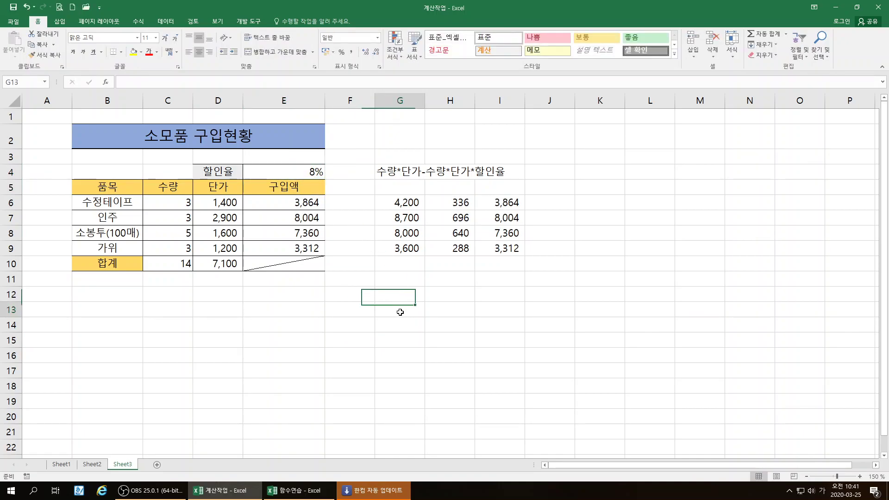
pyautogui.click(309, 173)
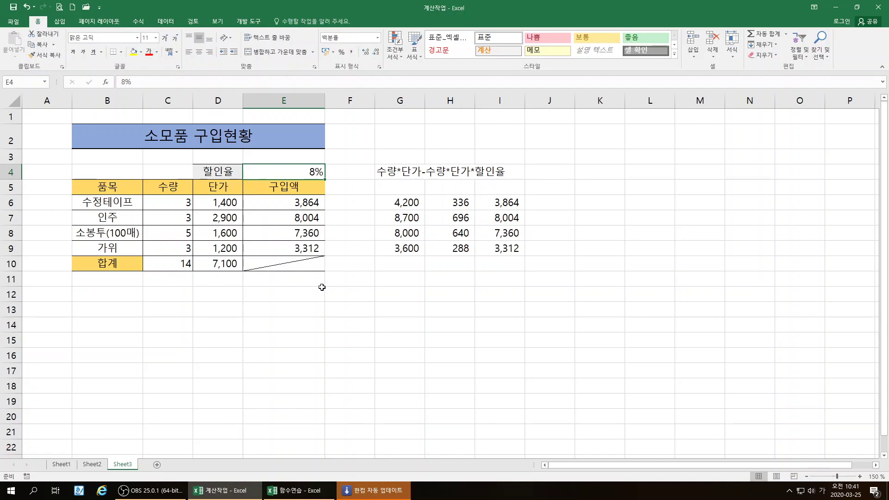
pyautogui.click(378, 381)
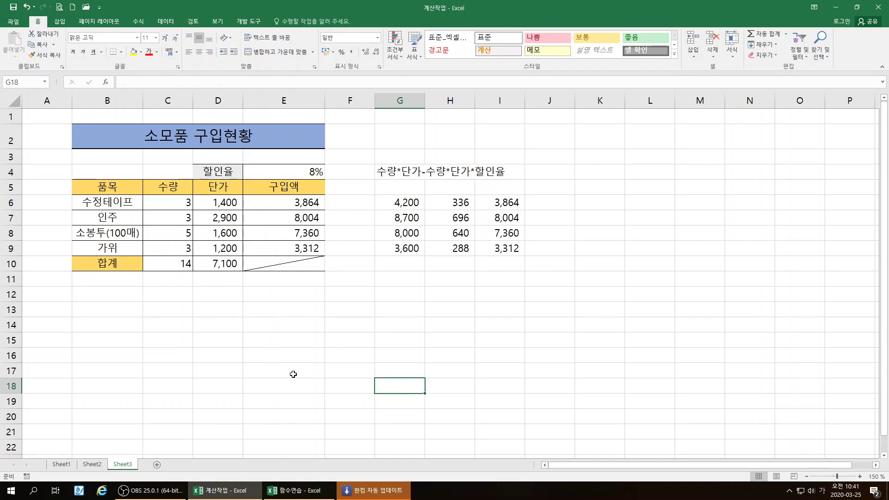
# Switch to the 함수연습 workbook to work on its 합계 sheet
pyautogui.click(169, 376)
pyautogui.click(313, 366)
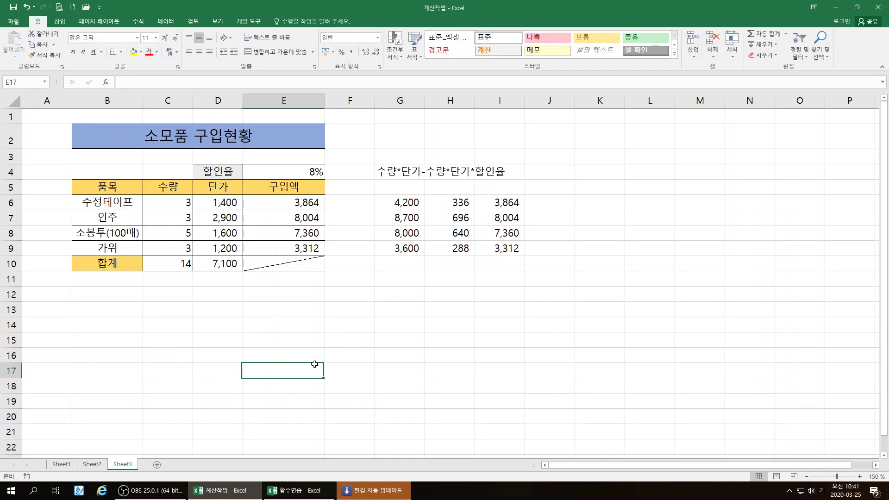
pyautogui.click(299, 491)
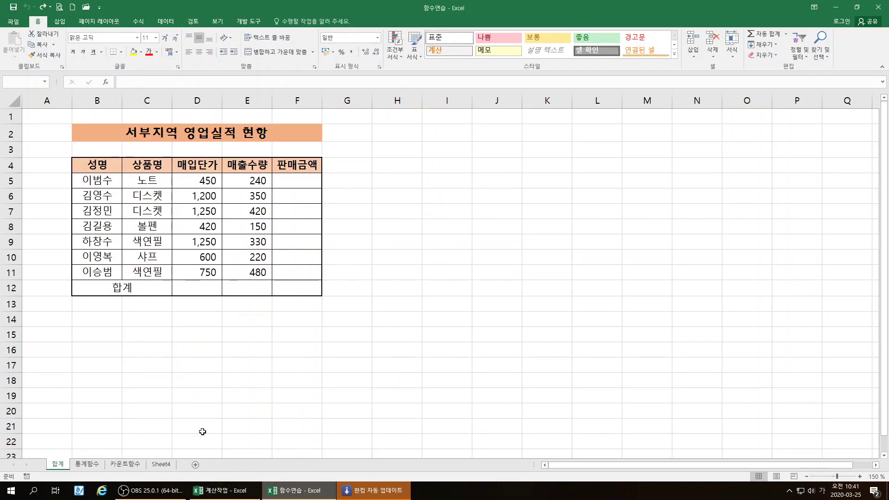
pyautogui.click(106, 379)
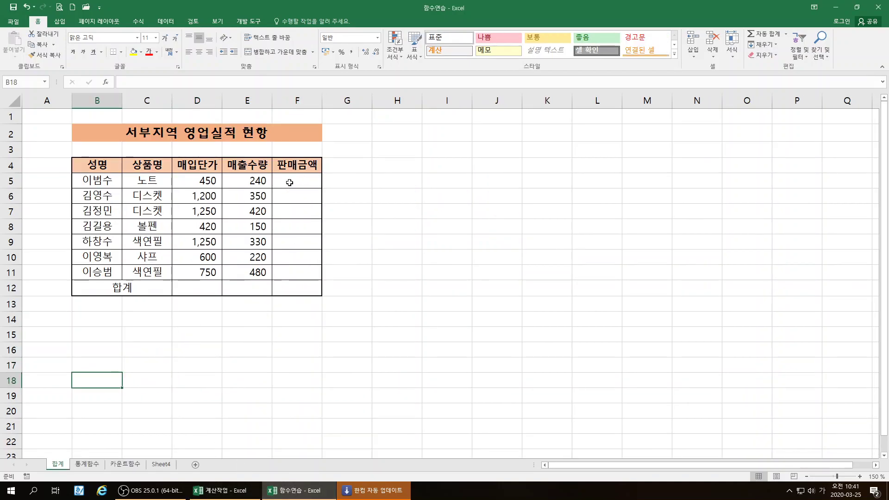
pyautogui.click(255, 366)
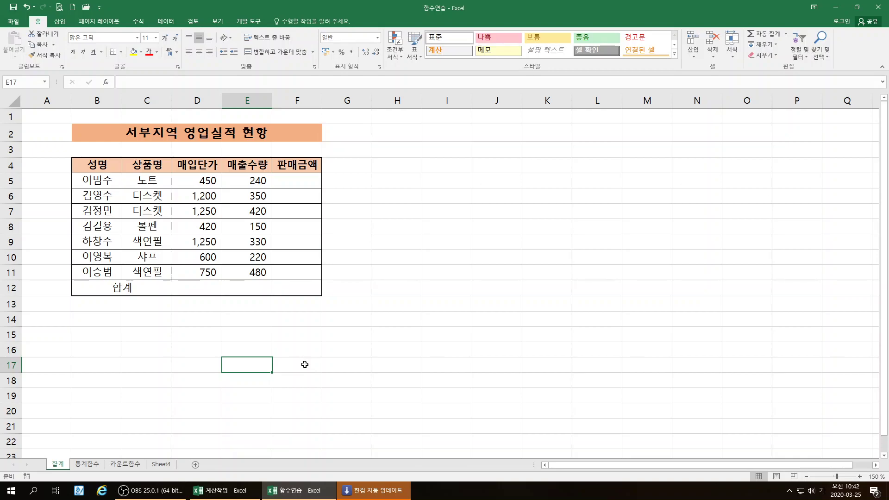
pyautogui.click(305, 364)
pyautogui.click(371, 358)
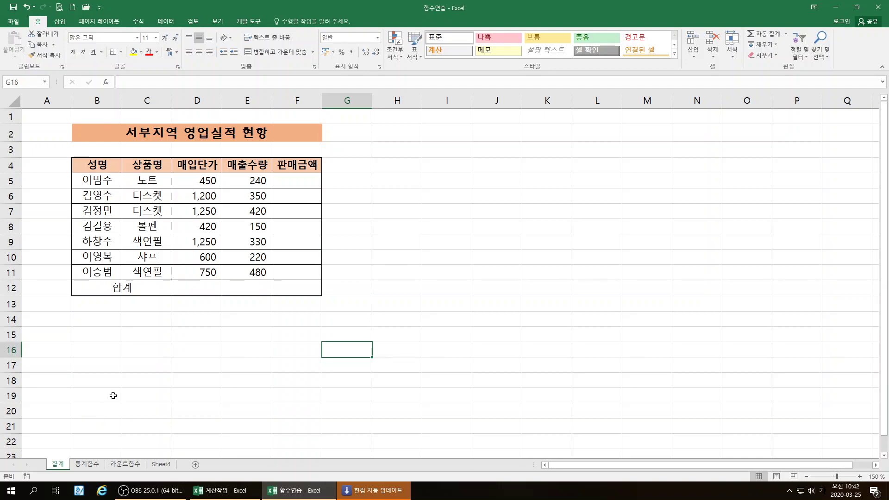
pyautogui.moveTo(98, 379); pyautogui.dragTo(312, 389)
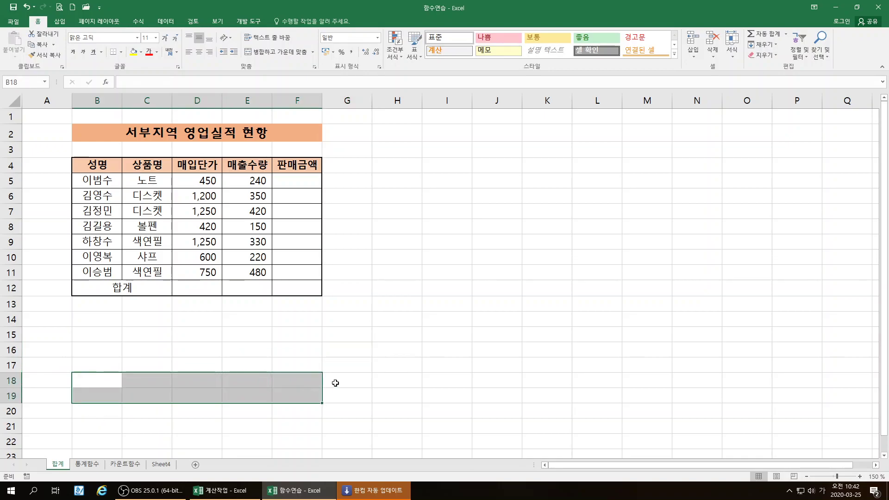
pyautogui.click(338, 384)
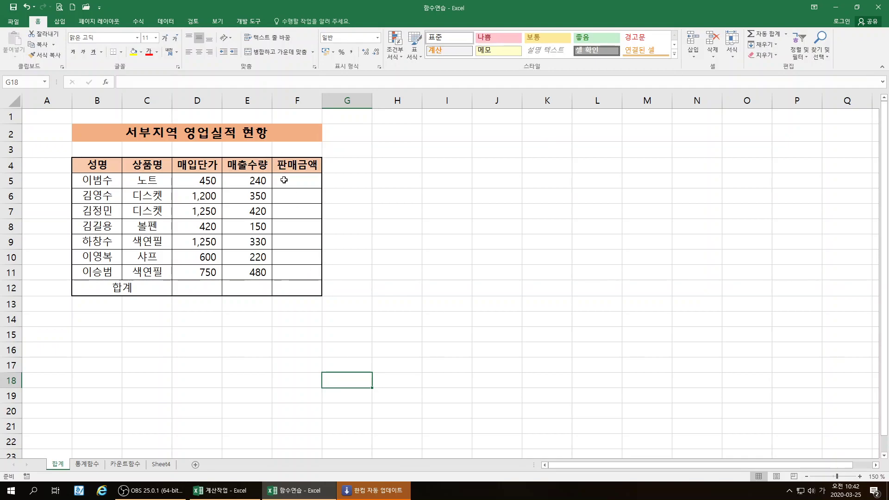
# Enter the 판매금액 formula =D5*E5 in F5, multiplying 매입단가 by 매출수량
pyautogui.click(294, 181)
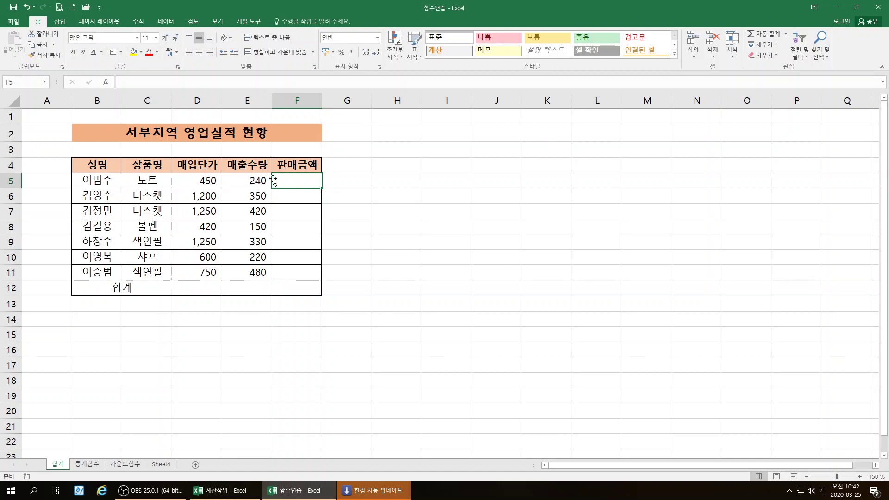
pyautogui.click(374, 307)
pyautogui.click(291, 182)
pyautogui.write('=')
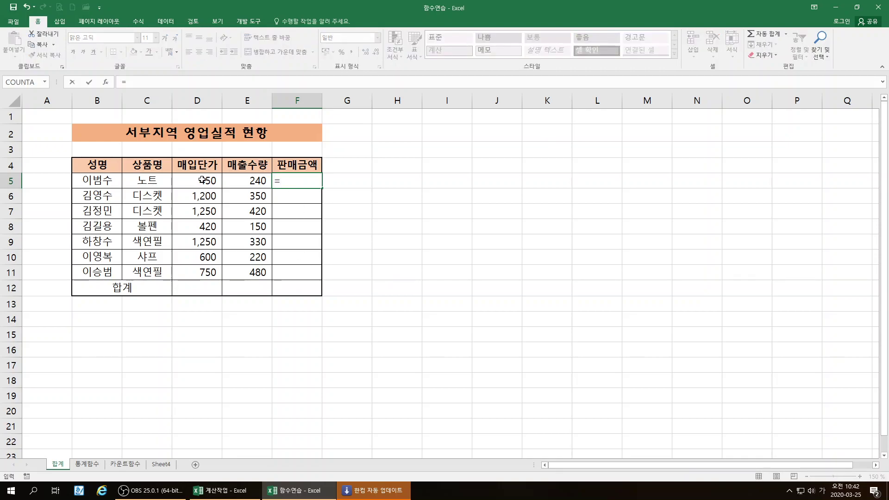
pyautogui.click(202, 180)
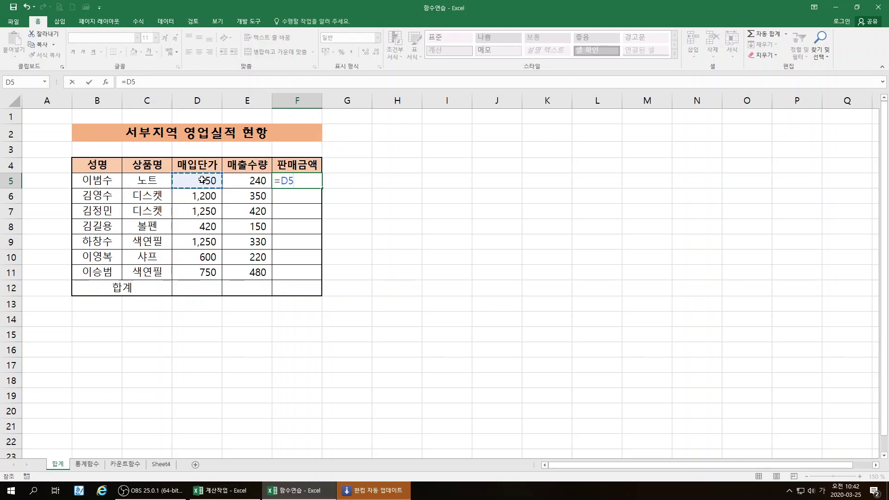
pyautogui.write('*')
pyautogui.click(257, 179)
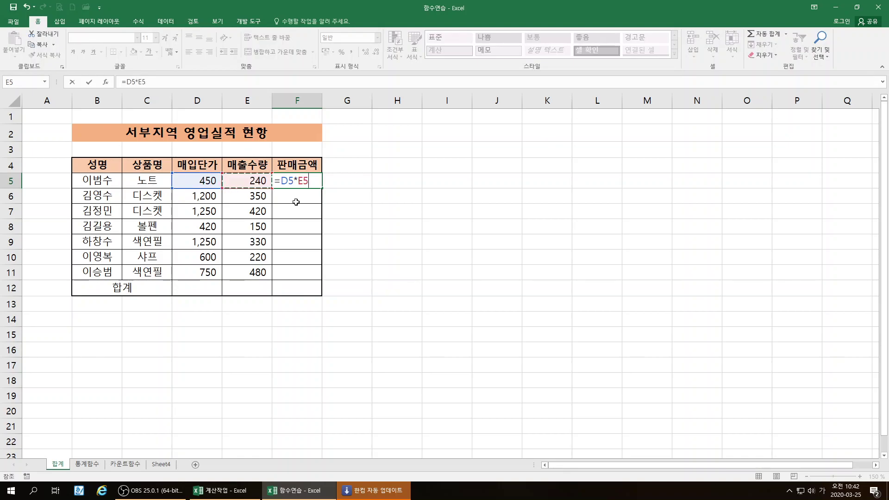
pyautogui.press('Return')
# Apply the comma style to F5 and fill its formula down to F11
pyautogui.click(309, 180)
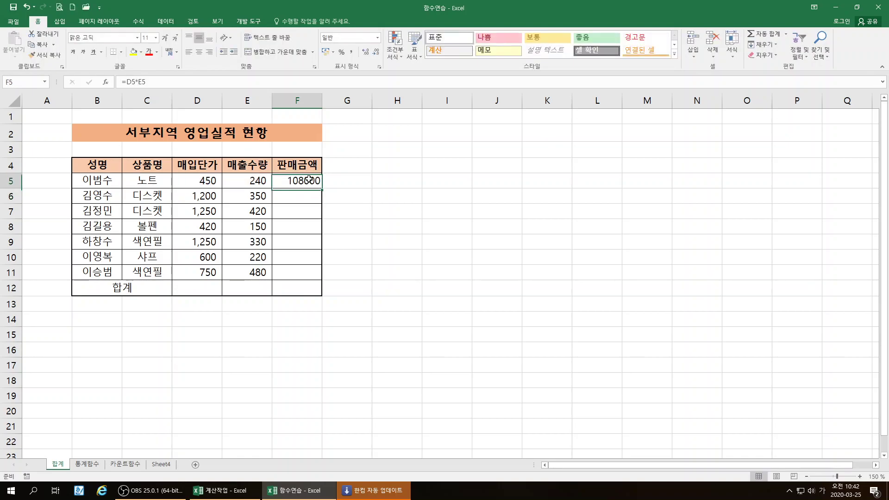
pyautogui.click(351, 52)
pyautogui.moveTo(325, 190); pyautogui.dragTo(325, 279)
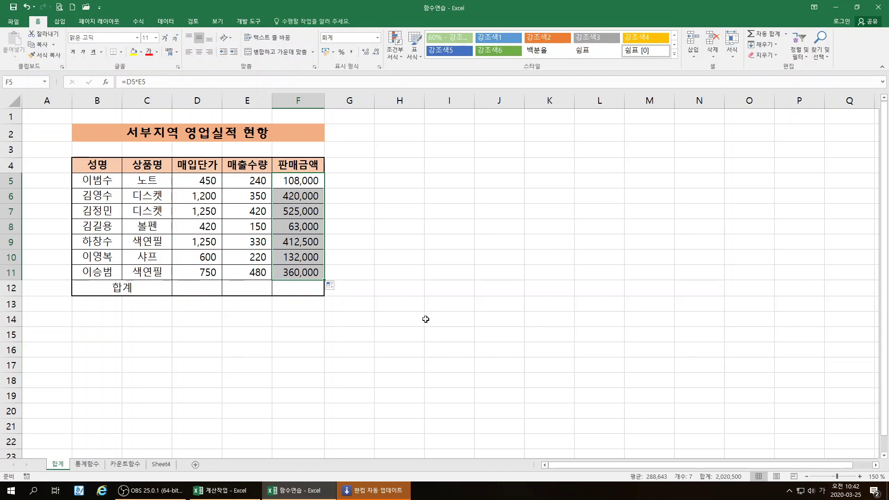
pyautogui.click(395, 369)
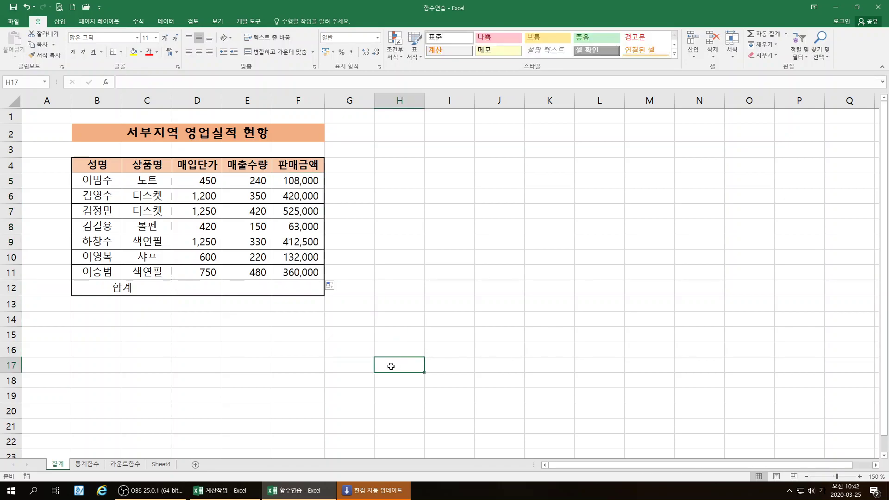
# Total 매입단가, 매출수량 and 판매금액 in row 12 with AutoSum over D5:F12, and autofit column F's width
pyautogui.click(201, 286)
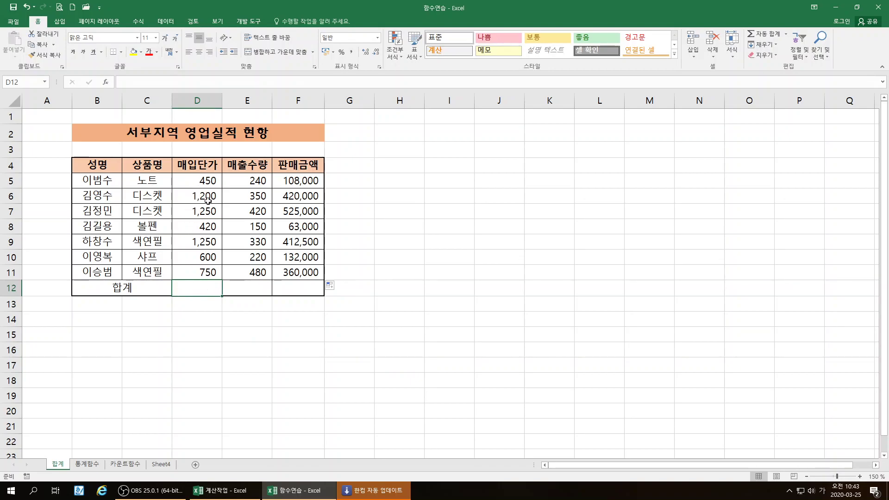
pyautogui.click(243, 290)
pyautogui.click(204, 293)
pyautogui.moveTo(188, 182); pyautogui.dragTo(292, 286)
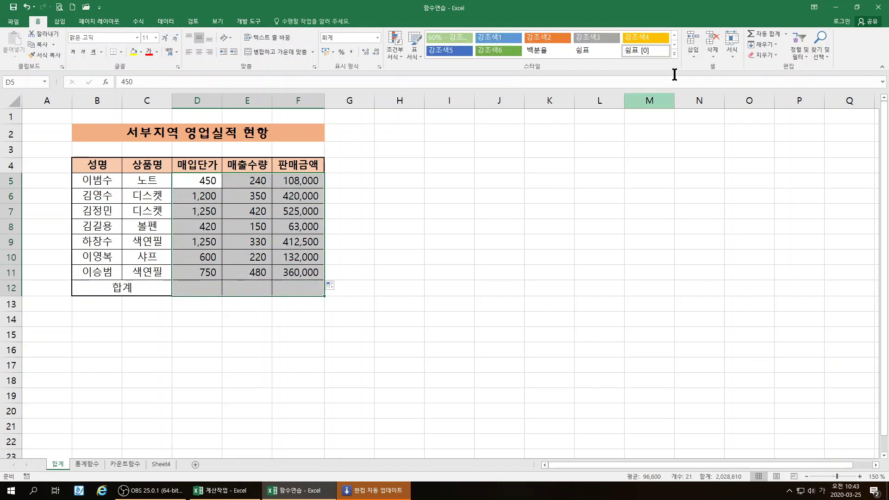
pyautogui.click(758, 33)
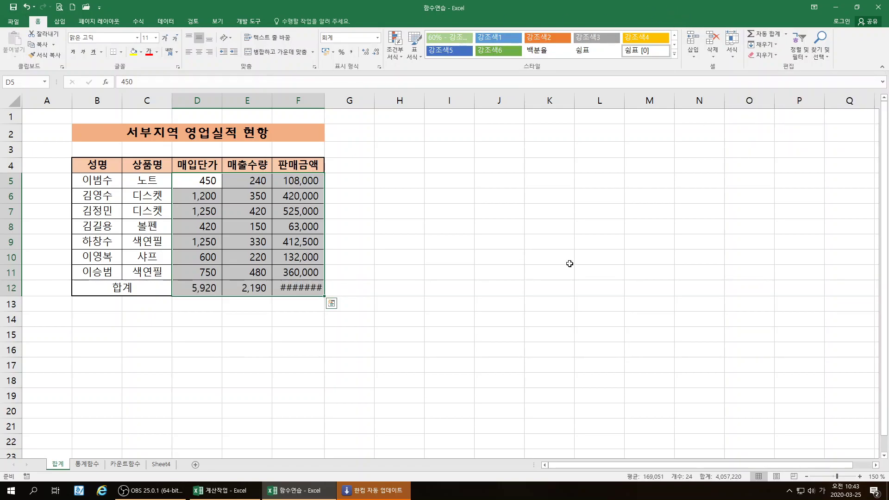
pyautogui.doubleClick(324, 101)
pyautogui.click(502, 260)
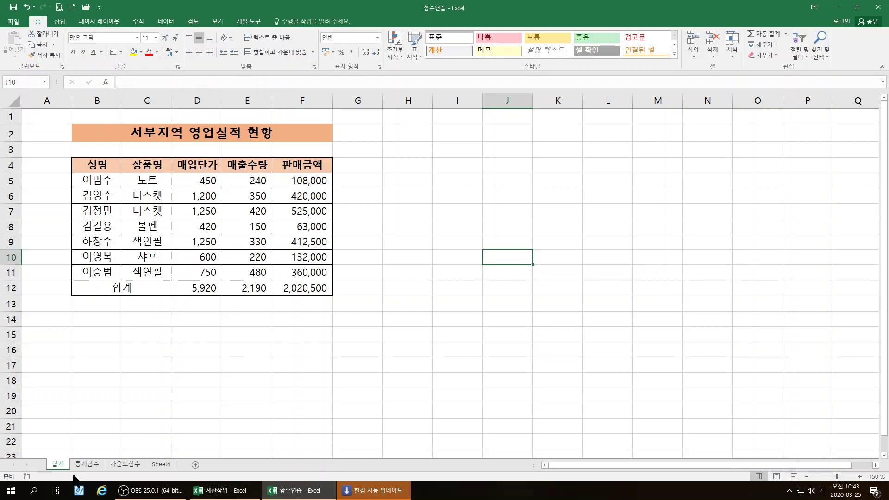
# Look over the tables and their empty result cells on the 통계함수 and 카운트함수 sheets
pyautogui.click(87, 464)
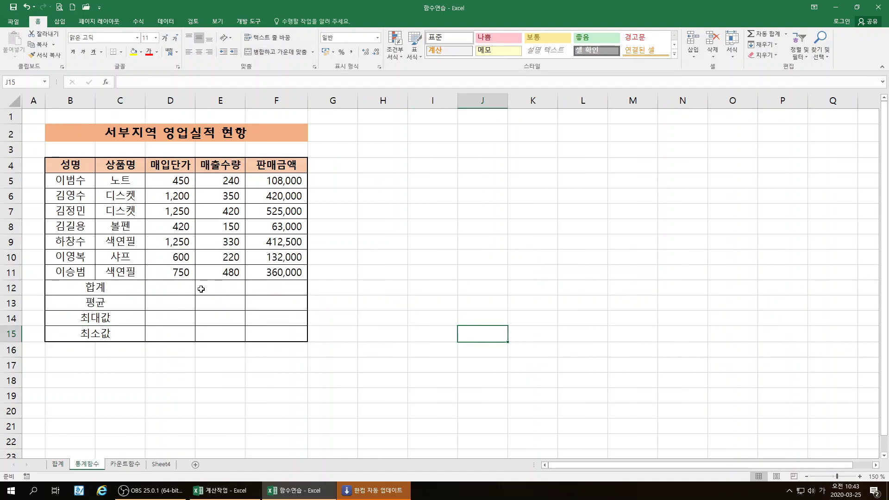
pyautogui.click(170, 288)
pyautogui.click(183, 305)
pyautogui.click(175, 322)
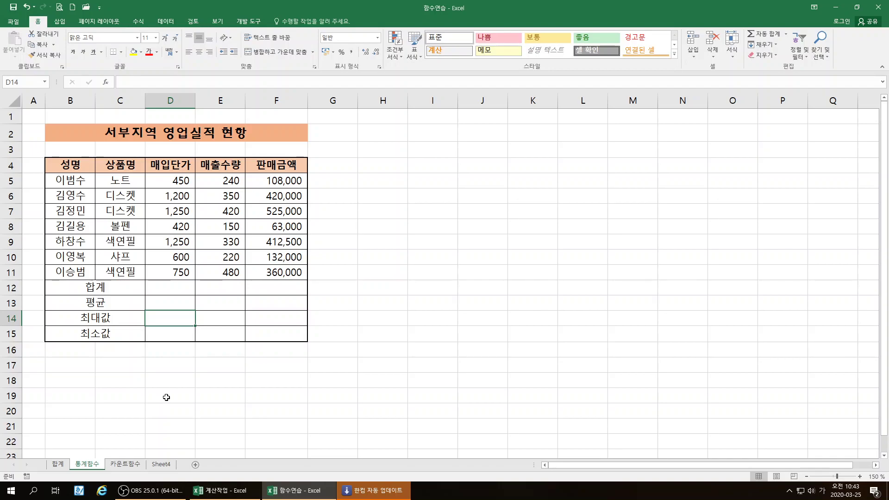
pyautogui.click(125, 464)
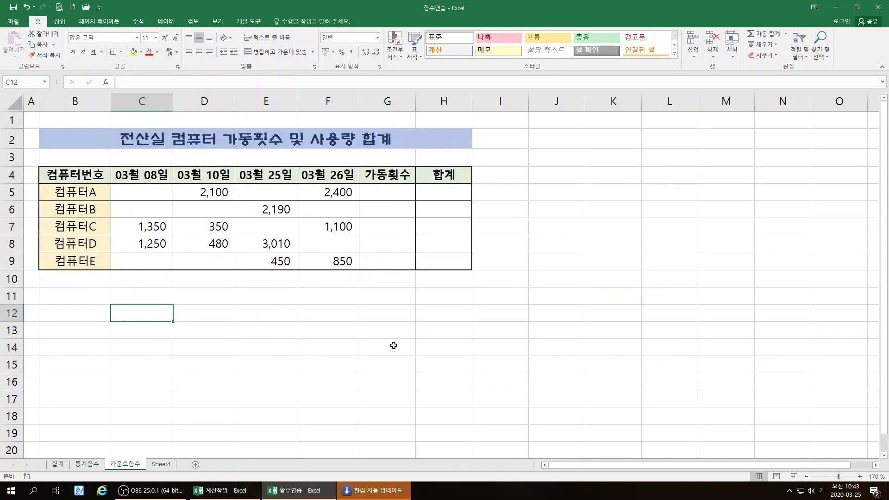
pyautogui.click(440, 195)
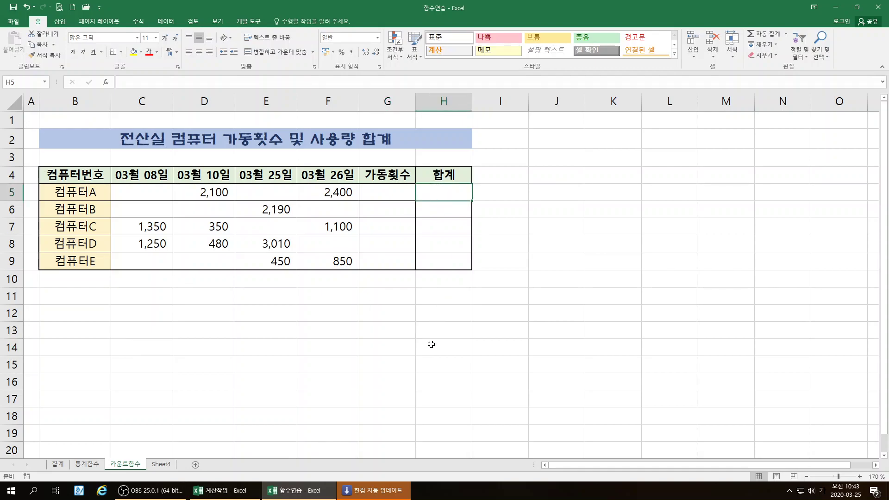
# Delete the totals in D12:F12 on the 합계 sheet
pyautogui.click(58, 464)
pyautogui.click(302, 382)
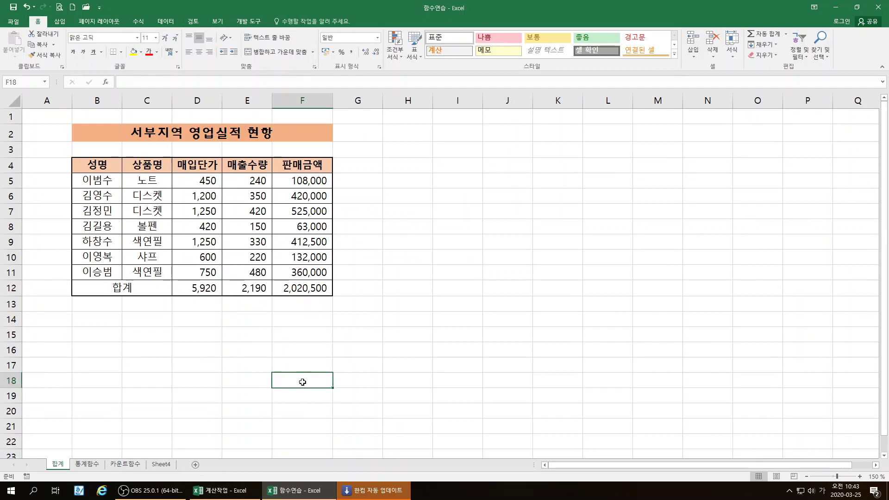
pyautogui.moveTo(211, 292); pyautogui.dragTo(309, 290)
pyautogui.press('Delete')
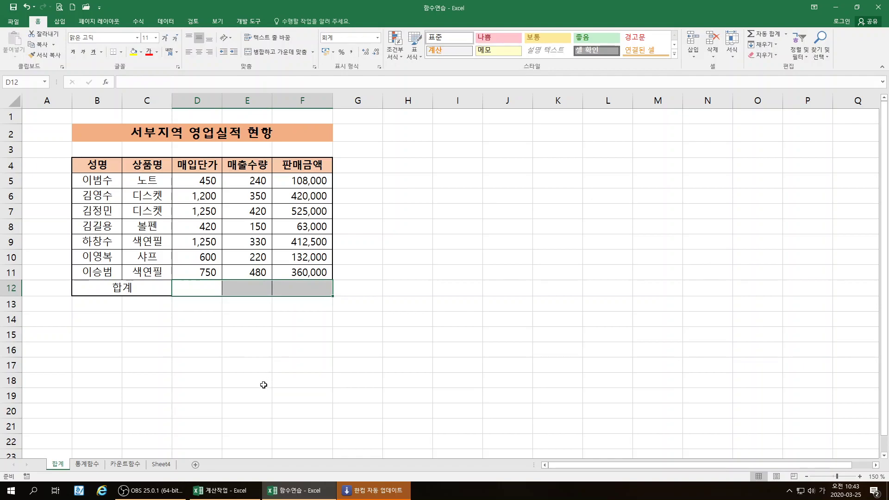
pyautogui.click(263, 384)
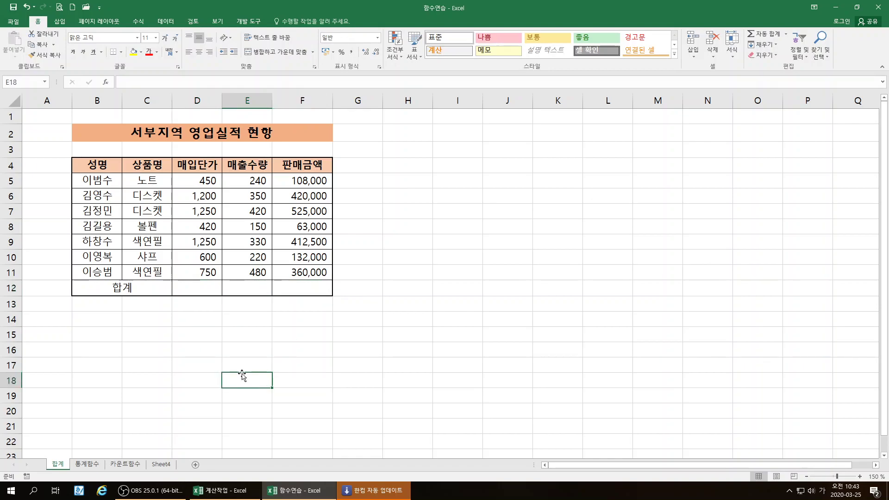
pyautogui.click(182, 365)
pyautogui.click(195, 287)
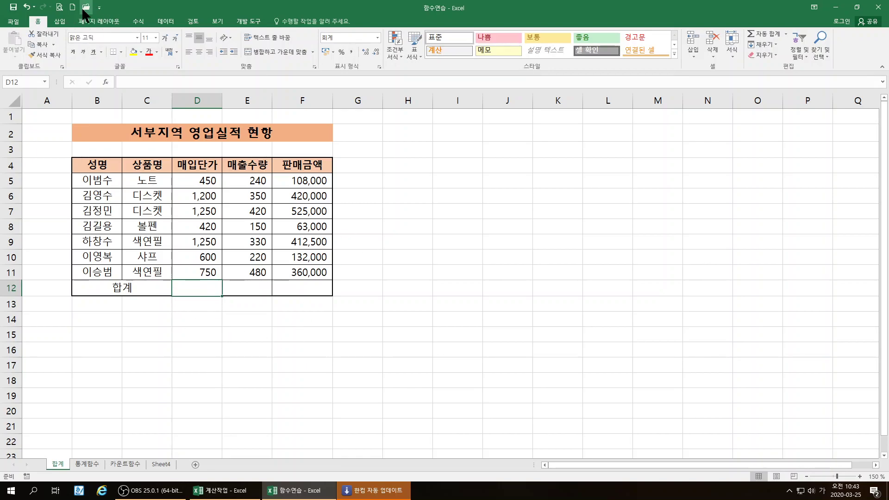
pyautogui.click(143, 21)
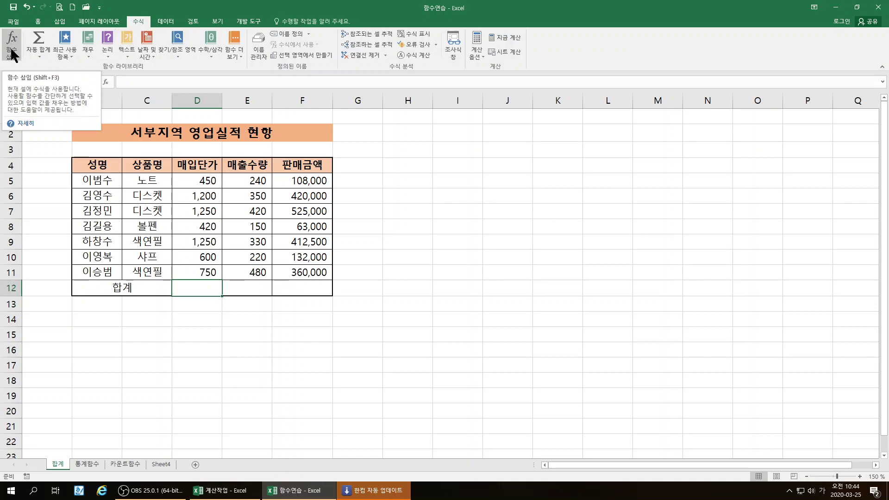
pyautogui.click(39, 23)
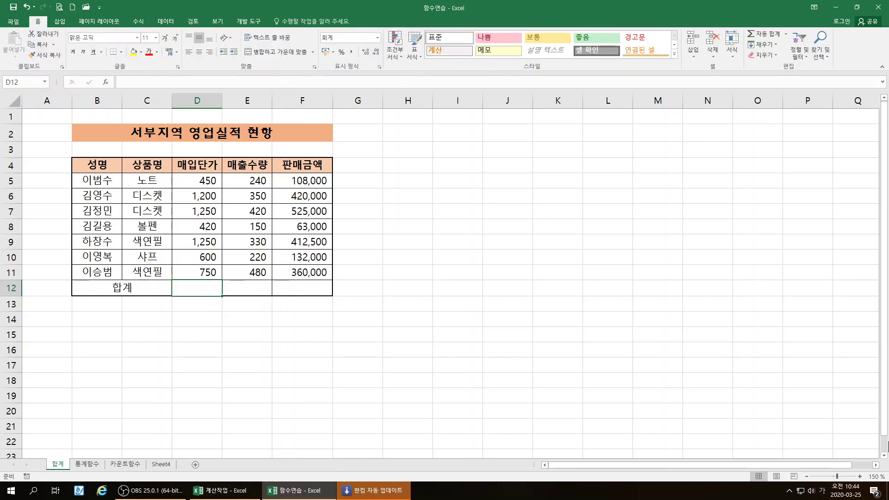
# Write the note heading 합계함수 in I4 and its function category 수학/삼각함수 in J4, beside the sales table
pyautogui.click(860, 477)
pyautogui.click(860, 477)
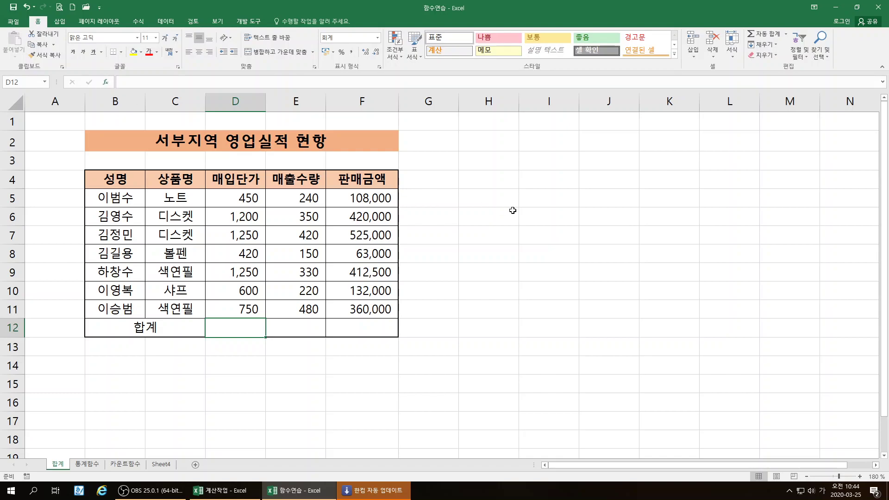
pyautogui.click(546, 185)
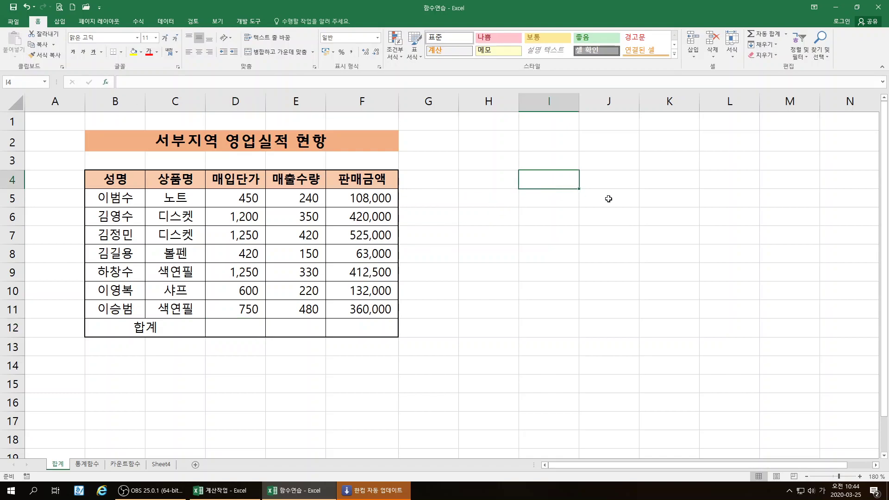
pyautogui.write('합계함수')
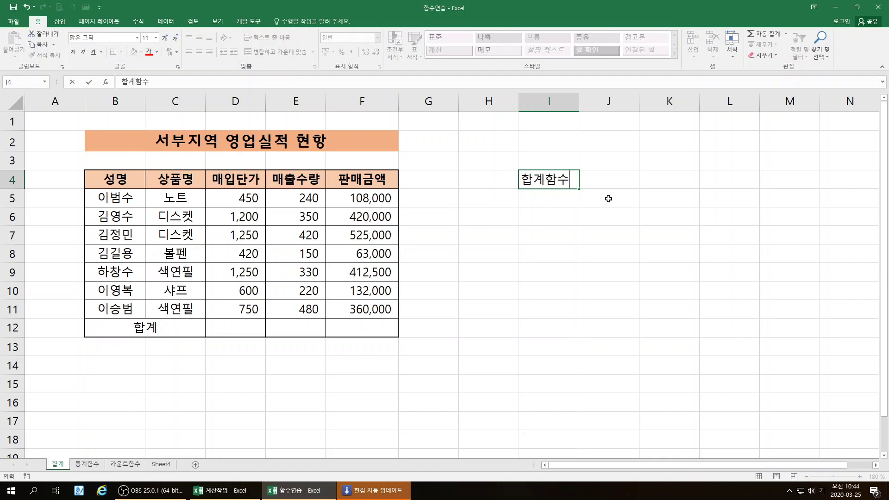
pyautogui.press('Tab')
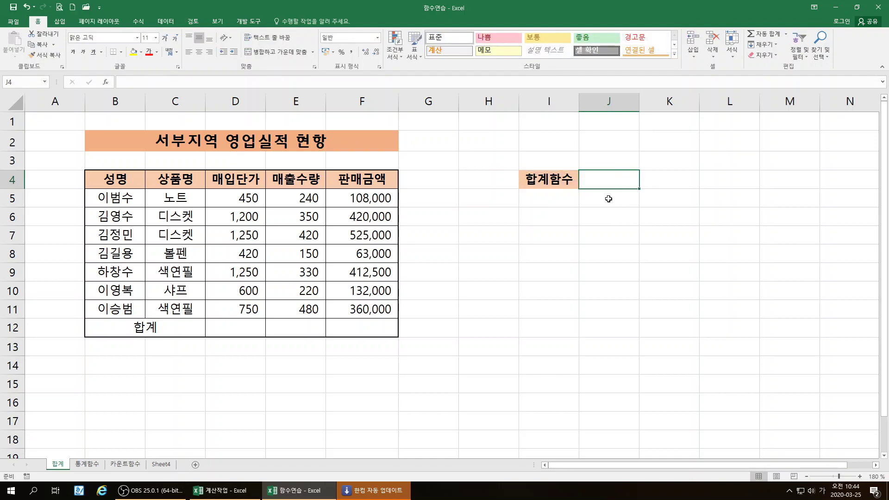
pyautogui.write('수')
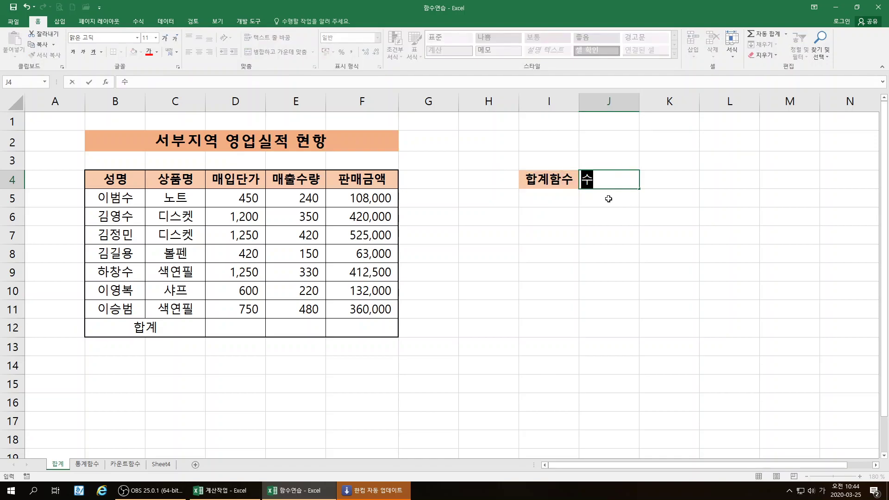
pyautogui.write('학/삼각함수')
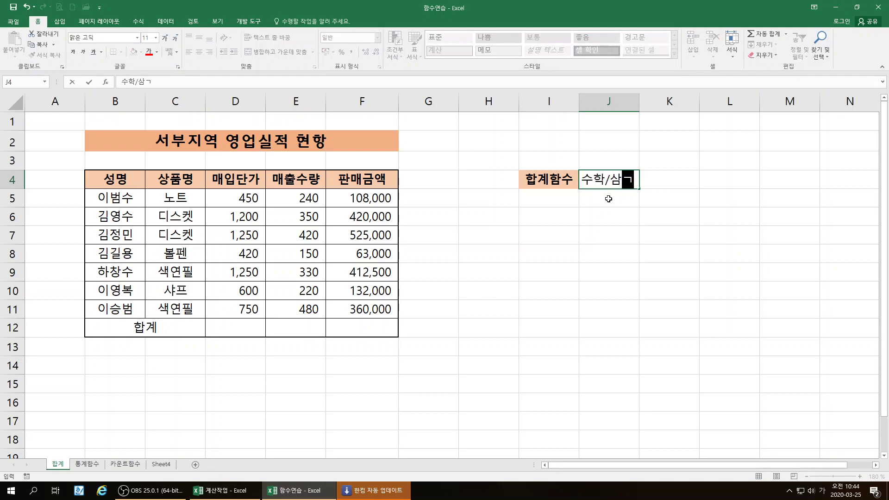
pyautogui.press('Return')
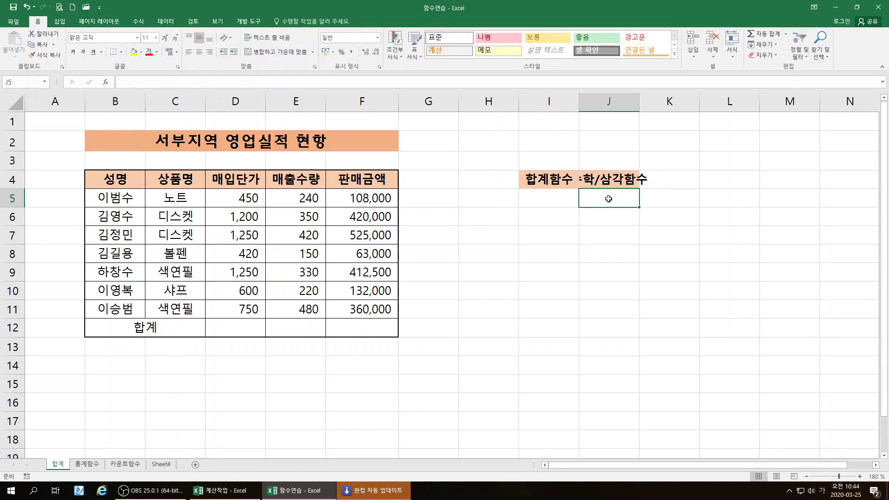
# Widen column J so the 수학/삼각함수 heading fits inside cell J4
pyautogui.moveTo(638, 103); pyautogui.dragTo(702, 103)
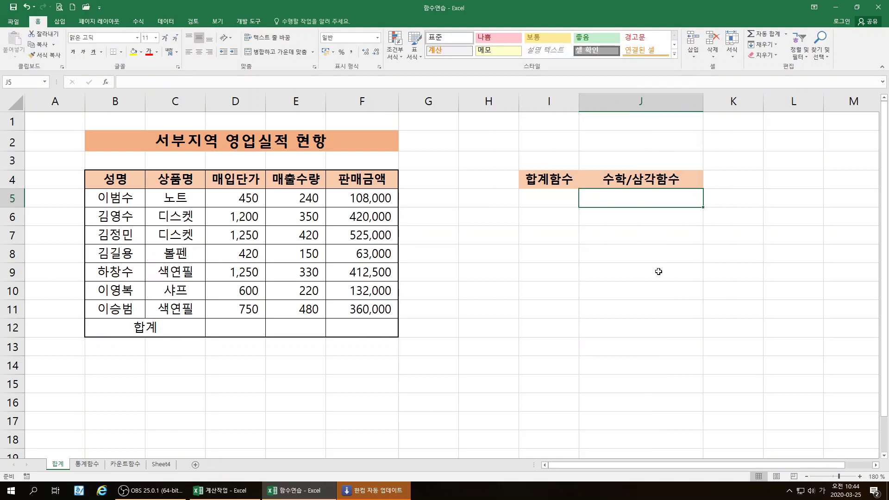
pyautogui.click(657, 272)
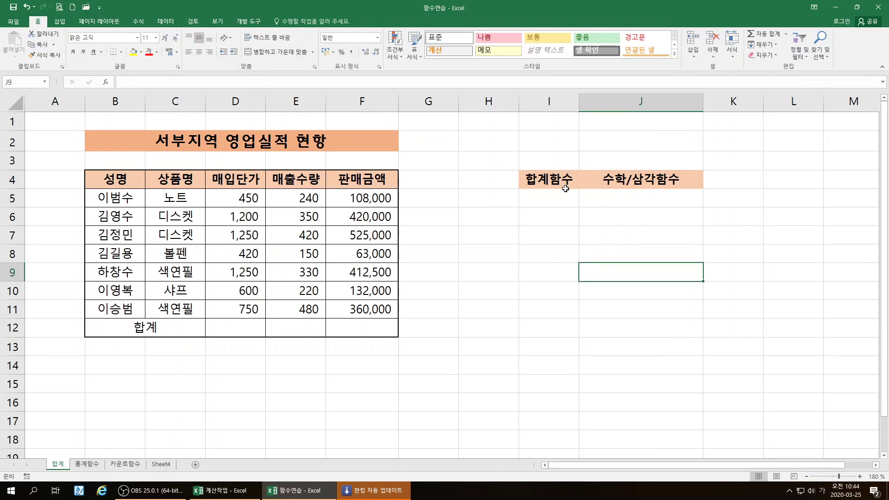
pyautogui.click(461, 340)
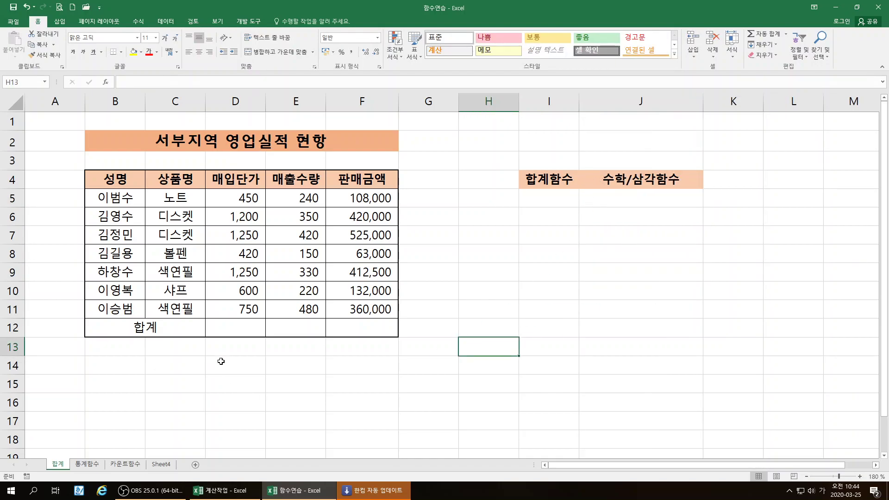
# Start inserting a function in D12, look through the function categories including 모두, and choose the 수학/삼각 category
pyautogui.click(235, 327)
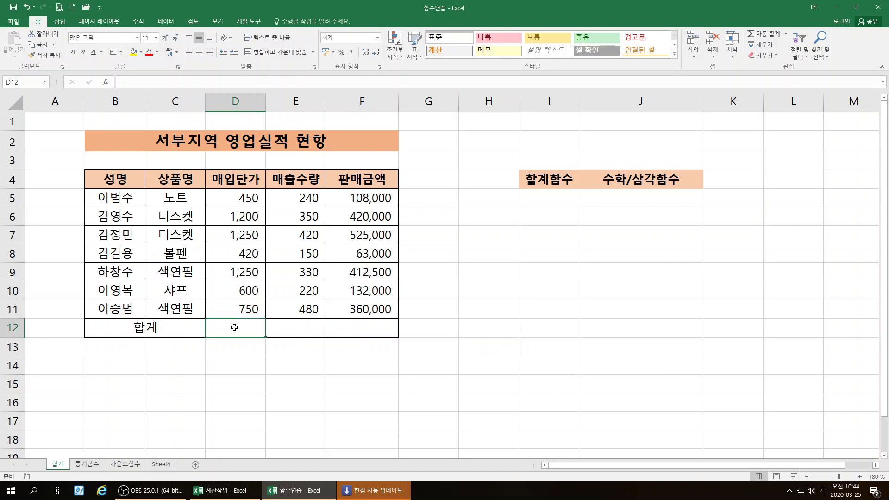
pyautogui.click(107, 84)
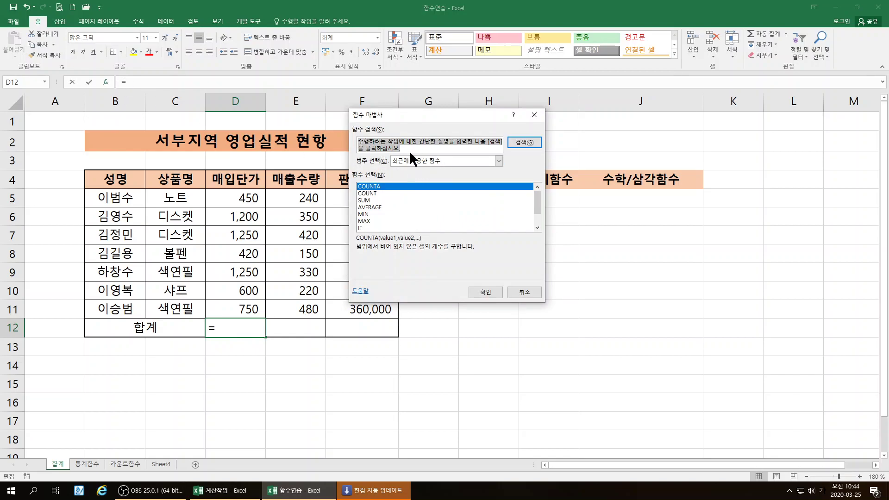
pyautogui.moveTo(419, 115); pyautogui.dragTo(484, 160)
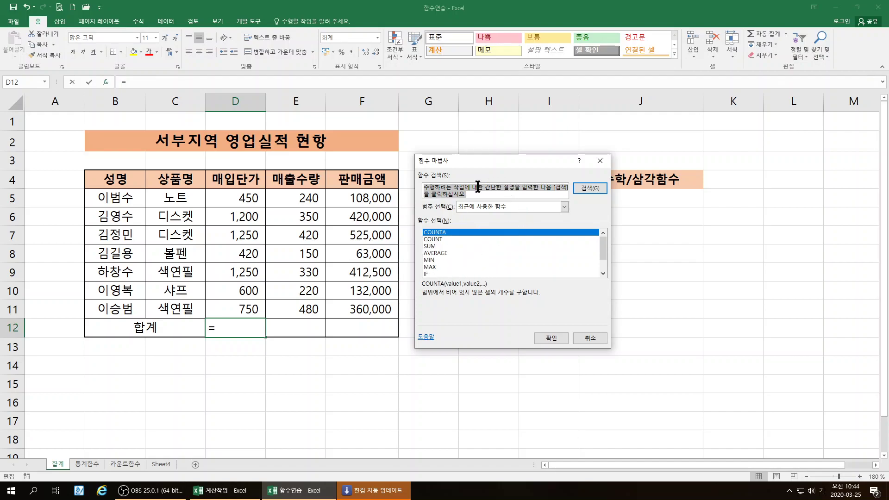
pyautogui.click(479, 207)
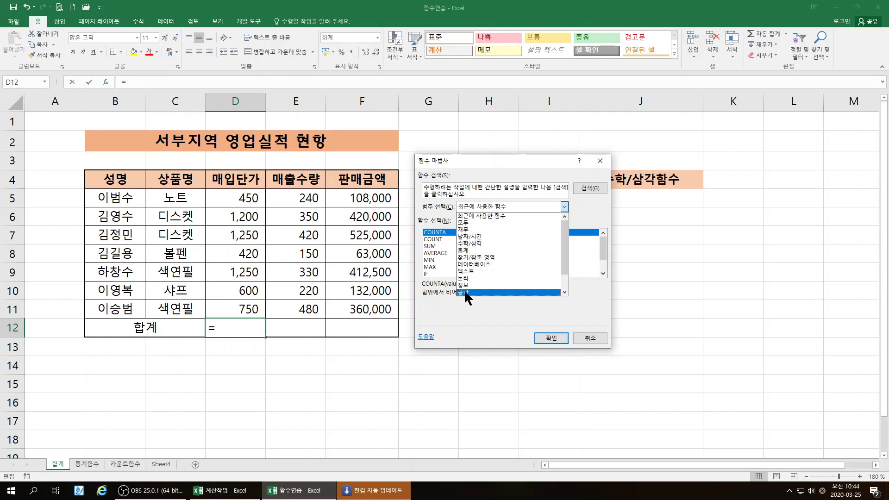
pyautogui.click(474, 162)
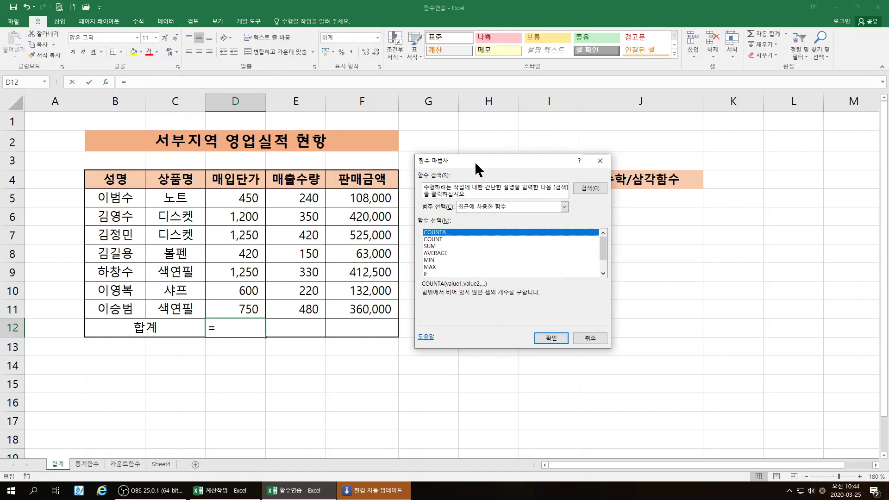
pyautogui.moveTo(479, 156); pyautogui.dragTo(482, 214)
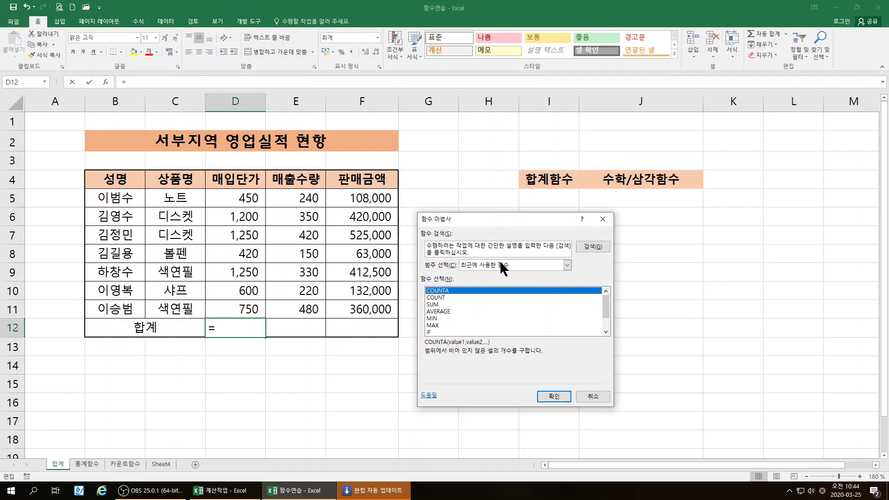
pyautogui.click(501, 265)
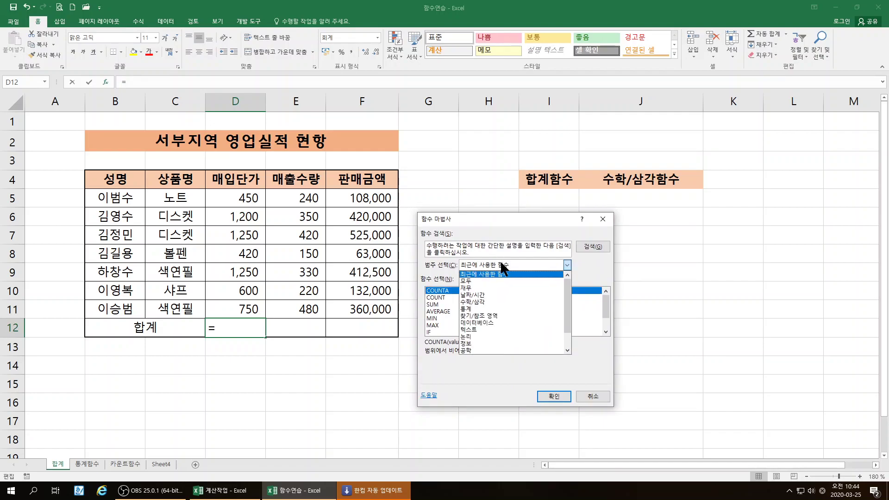
pyautogui.click(469, 280)
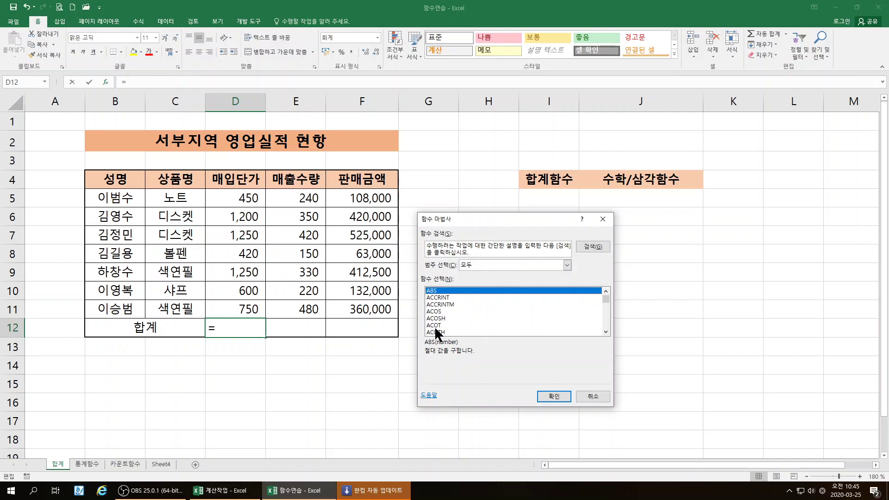
pyautogui.click(486, 267)
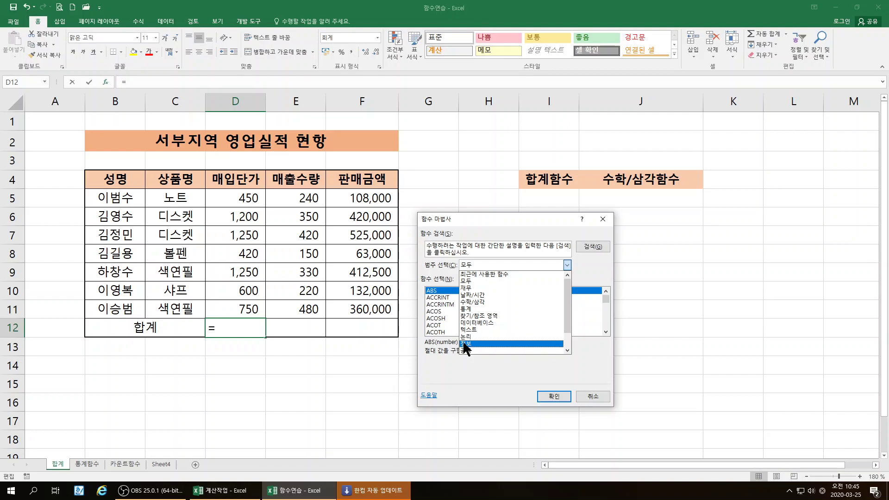
pyautogui.click(475, 301)
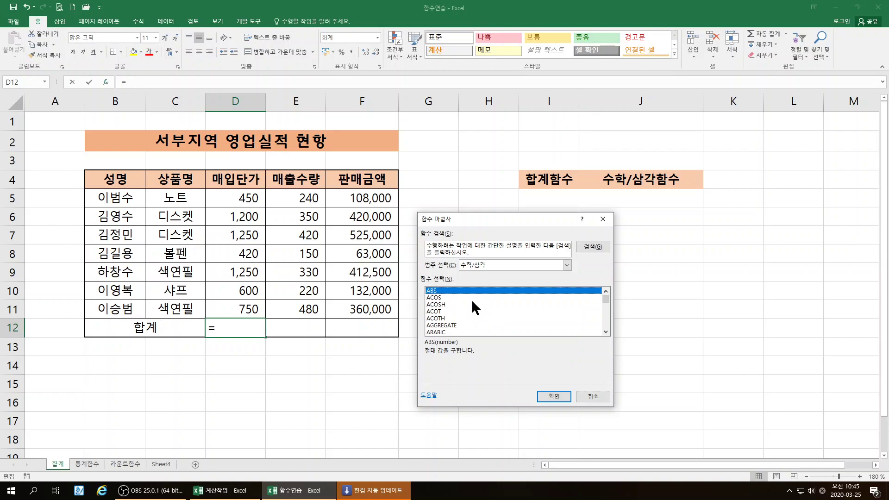
# Find SUM in the 수학/삼각 function list and open its arguments for D12
pyautogui.moveTo(604, 296); pyautogui.dragTo(605, 319)
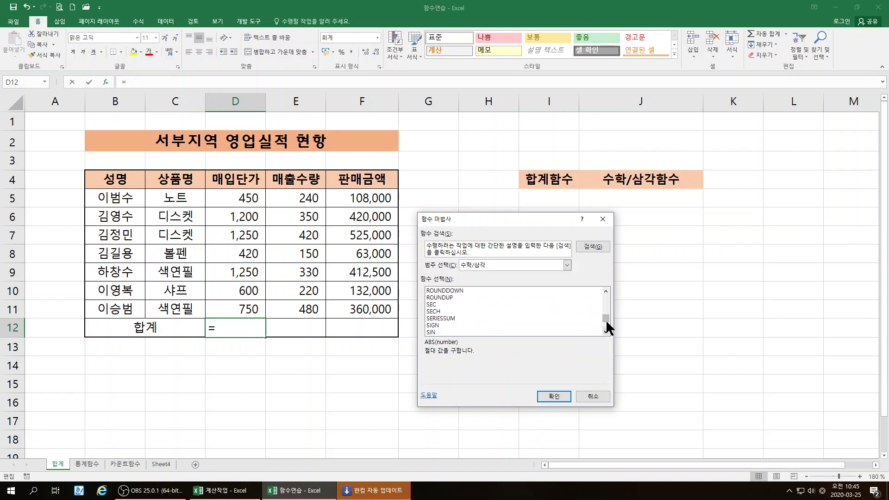
pyautogui.click(605, 291)
pyautogui.click(605, 331)
pyautogui.click(605, 331)
pyautogui.click(606, 332)
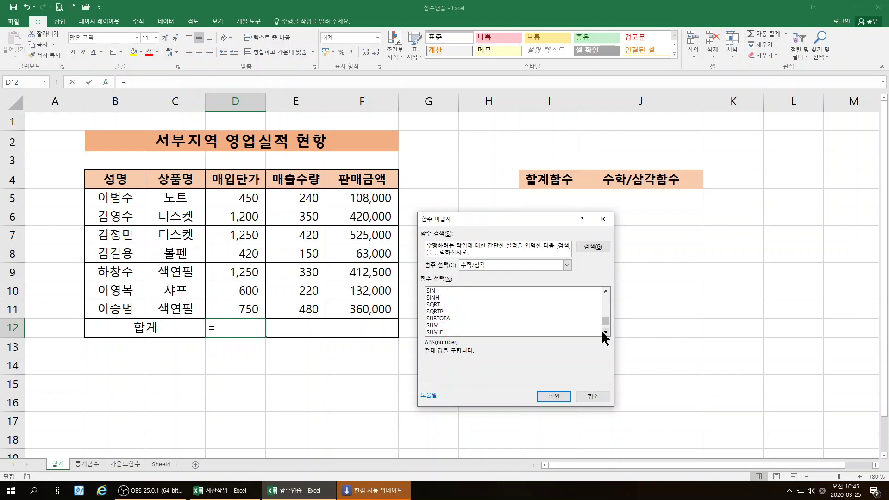
pyautogui.click(433, 325)
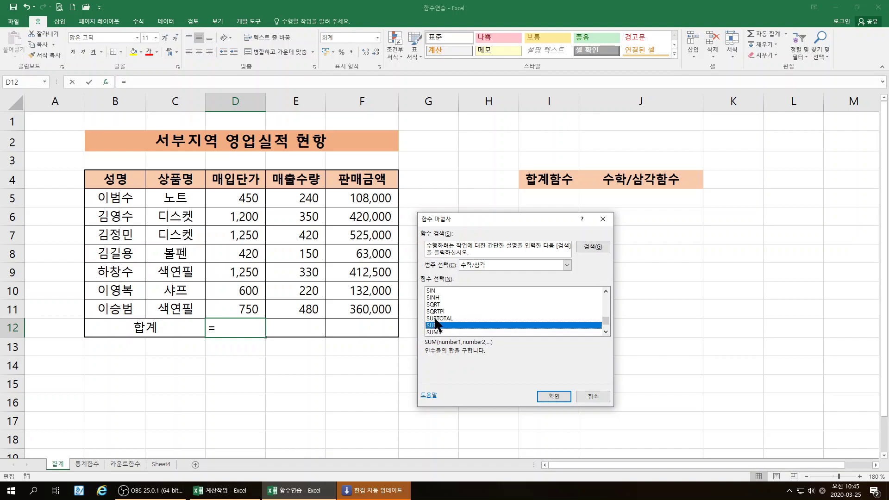
pyautogui.click(546, 395)
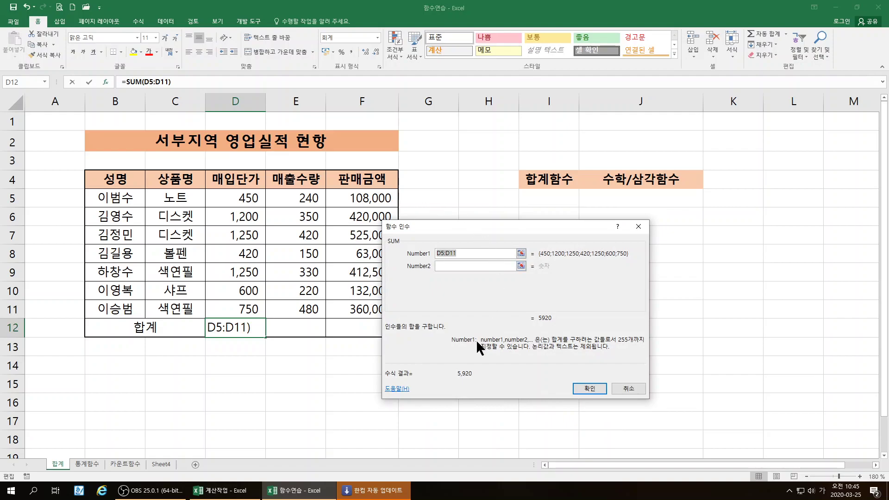
# Set SUM's Number1 argument to D5:D11, confirm it in D12, and fill the formula across to F12
pyautogui.moveTo(484, 227); pyautogui.dragTo(518, 218)
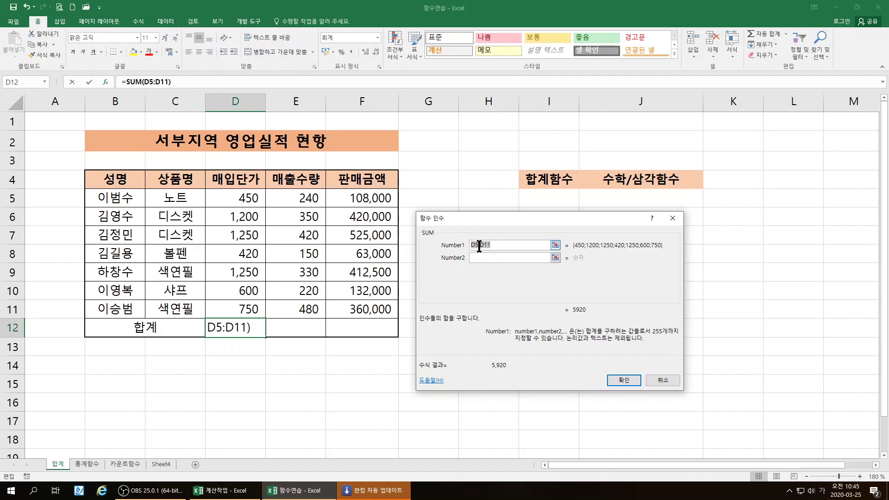
pyautogui.moveTo(241, 199); pyautogui.dragTo(249, 307)
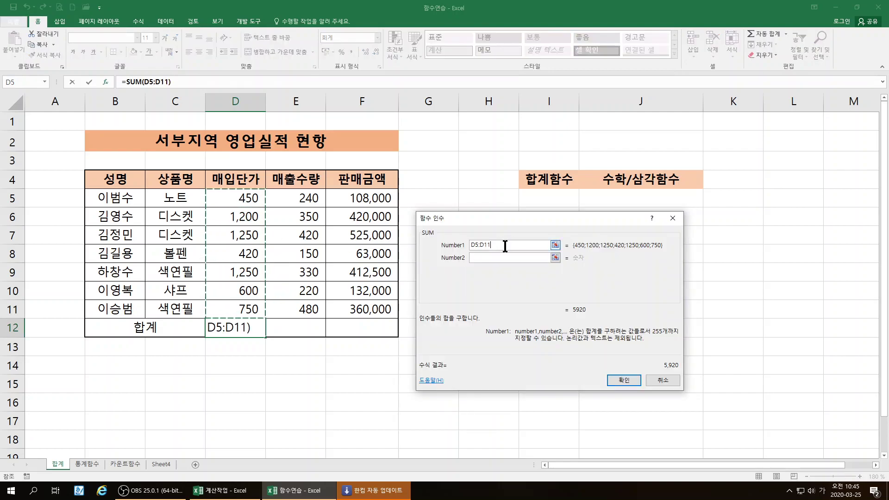
pyautogui.press('BackSpace')
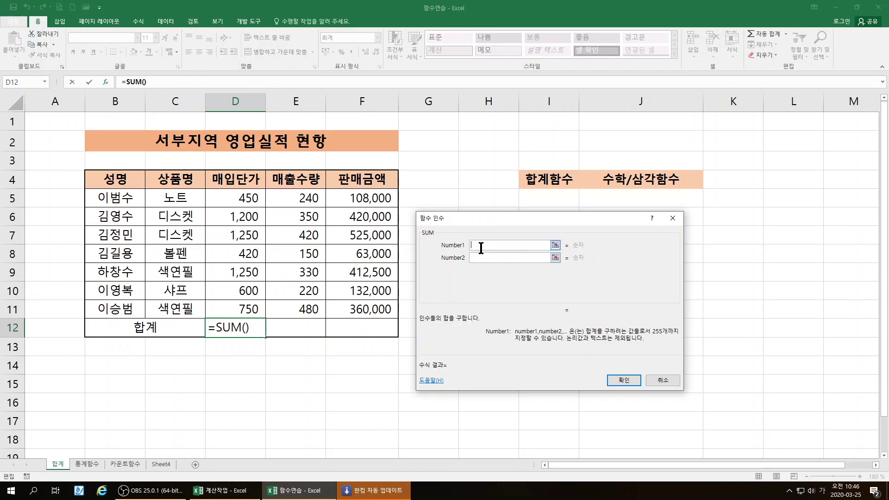
pyautogui.moveTo(242, 199); pyautogui.dragTo(241, 306)
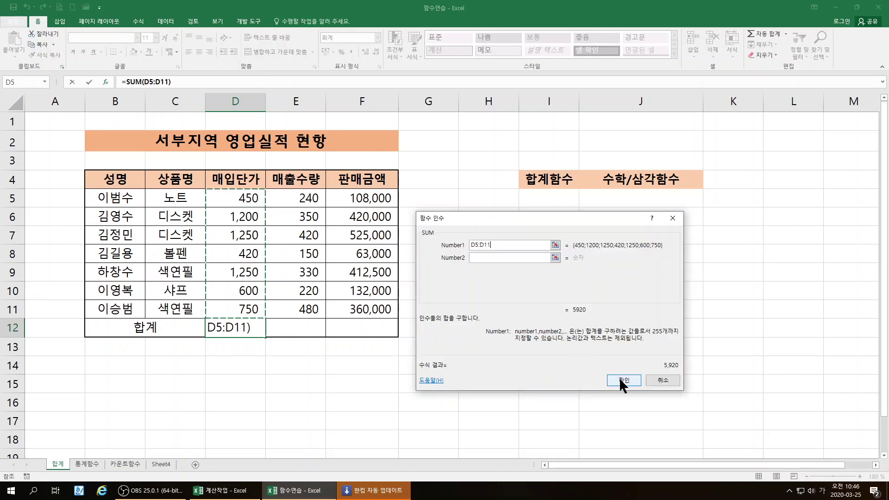
pyautogui.moveTo(500, 244); pyautogui.dragTo(441, 240)
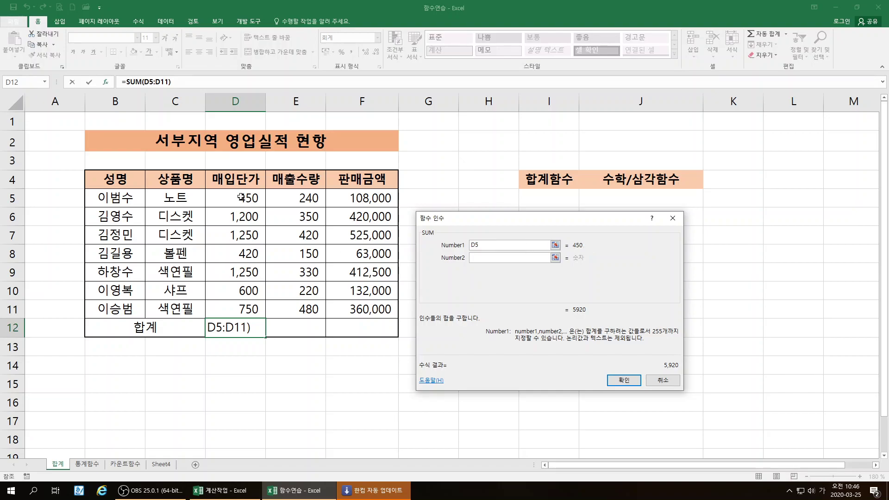
pyautogui.moveTo(241, 196); pyautogui.dragTo(255, 305)
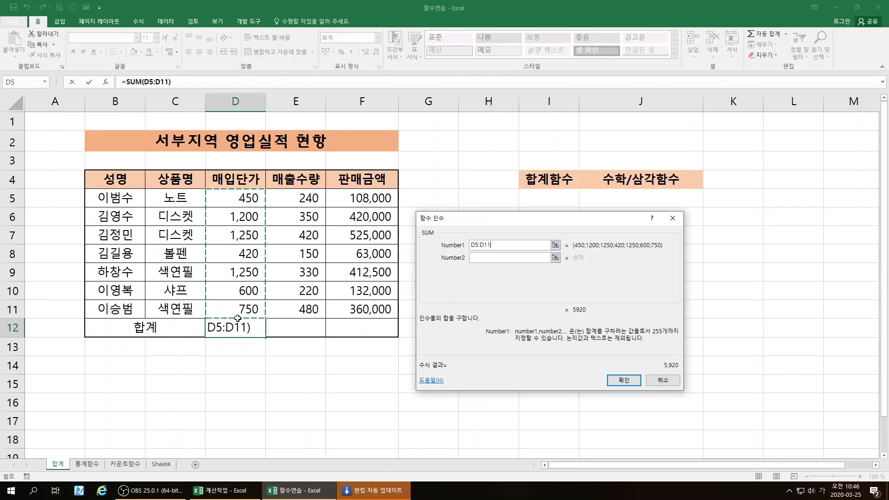
pyautogui.click(617, 378)
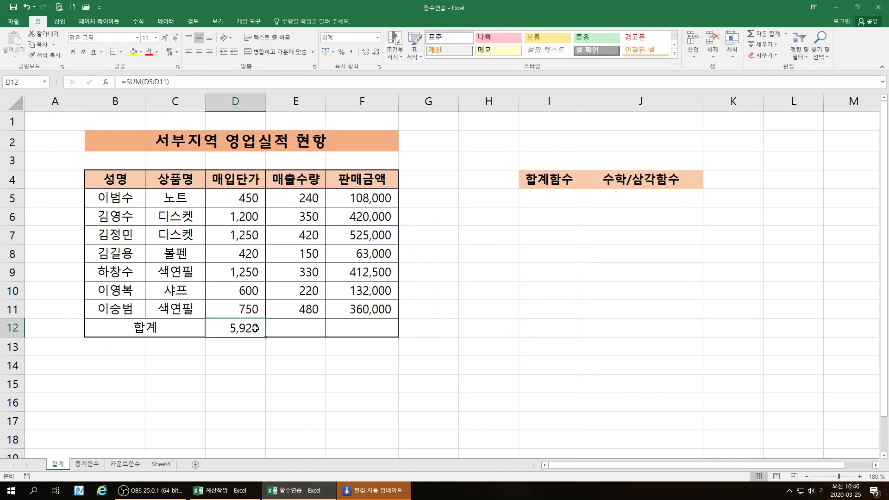
pyautogui.moveTo(266, 337); pyautogui.dragTo(380, 340)
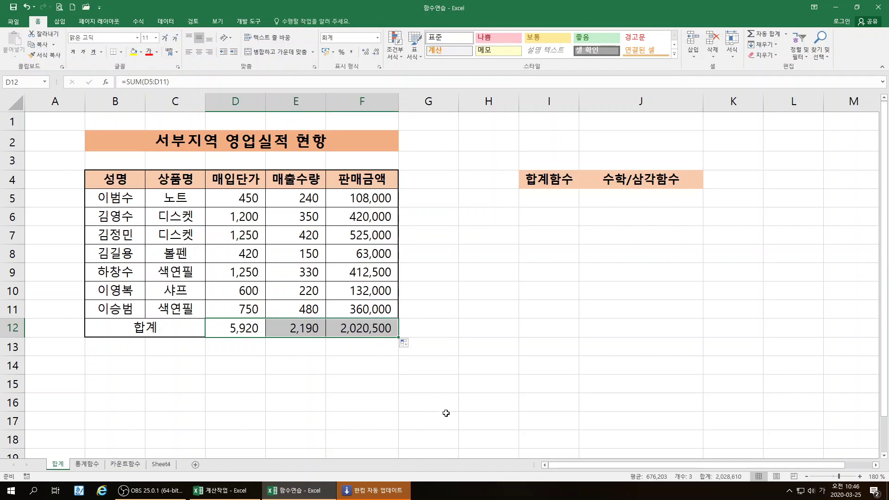
# Delete the SUM results in D12:F12 of the sales table
pyautogui.click(391, 387)
pyautogui.moveTo(237, 329); pyautogui.dragTo(396, 331)
pyautogui.press('Delete')
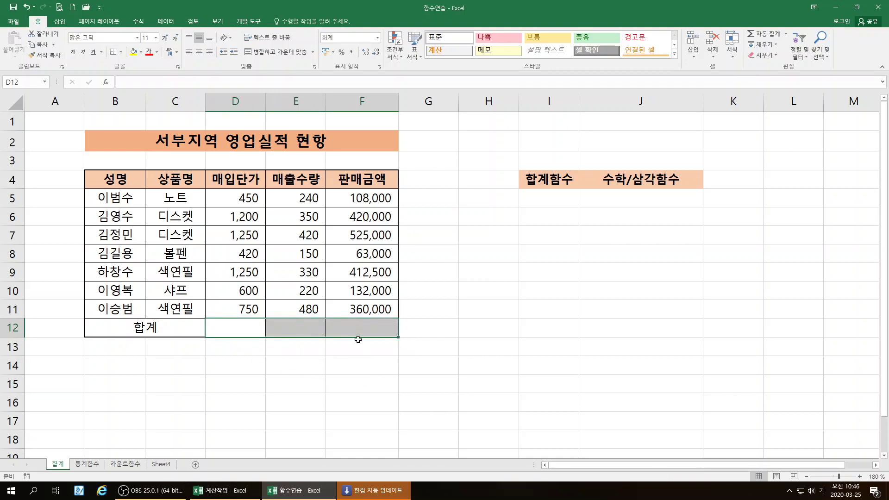
# Relabel row 12 as 평균 and add the label 합계 in row 13, merged and centred across B13:C13
pyautogui.click(157, 330)
pyautogui.write('평규')
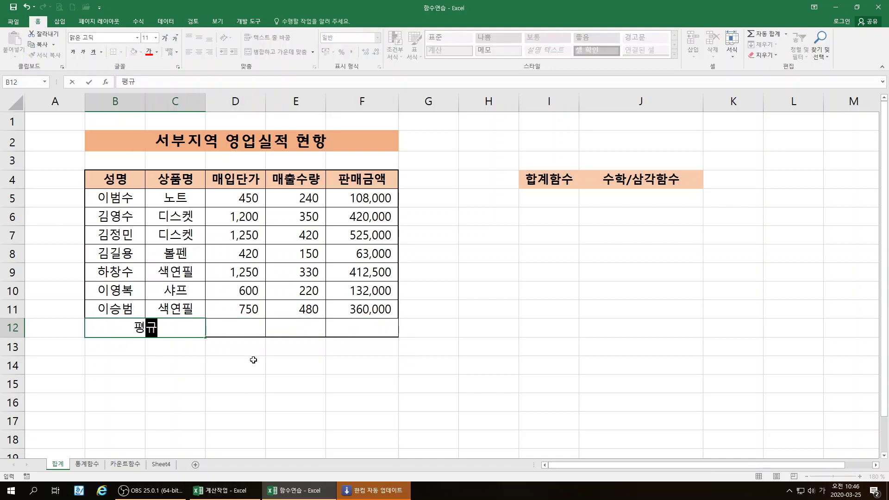
pyautogui.press('Return')
pyautogui.write('합')
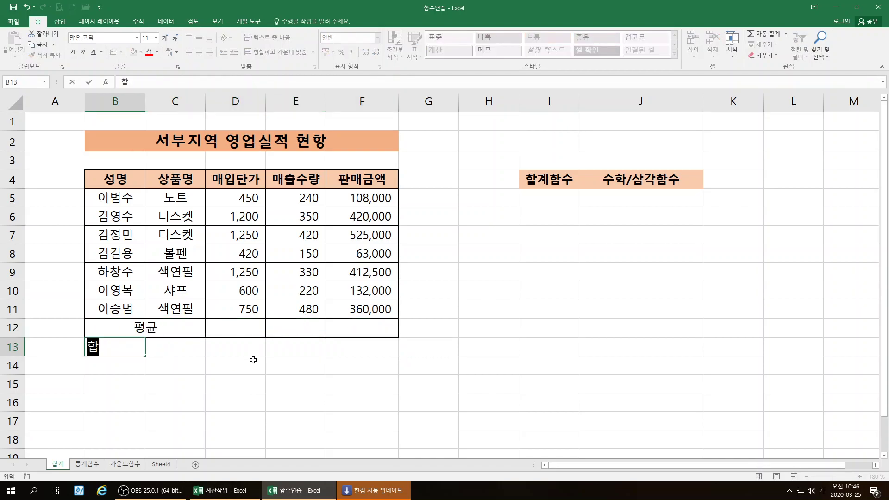
pyautogui.write('ㄱㅖ')
pyautogui.press('Return')
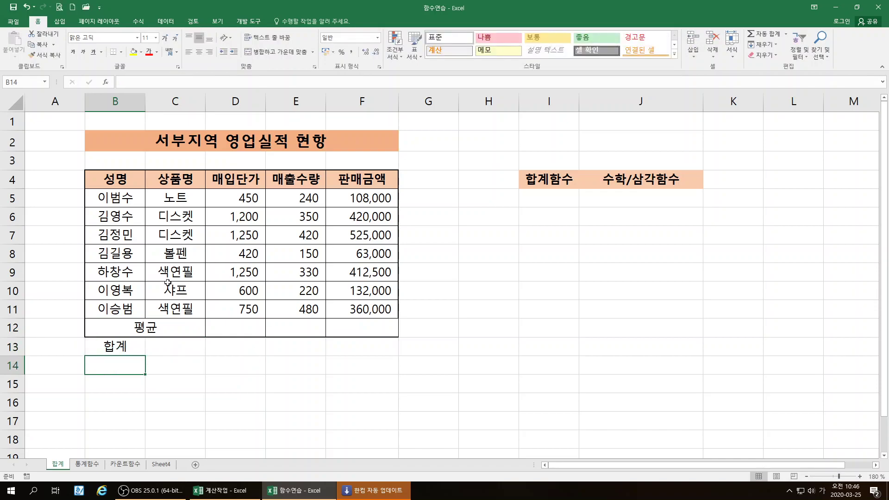
pyautogui.moveTo(118, 346); pyautogui.dragTo(175, 345)
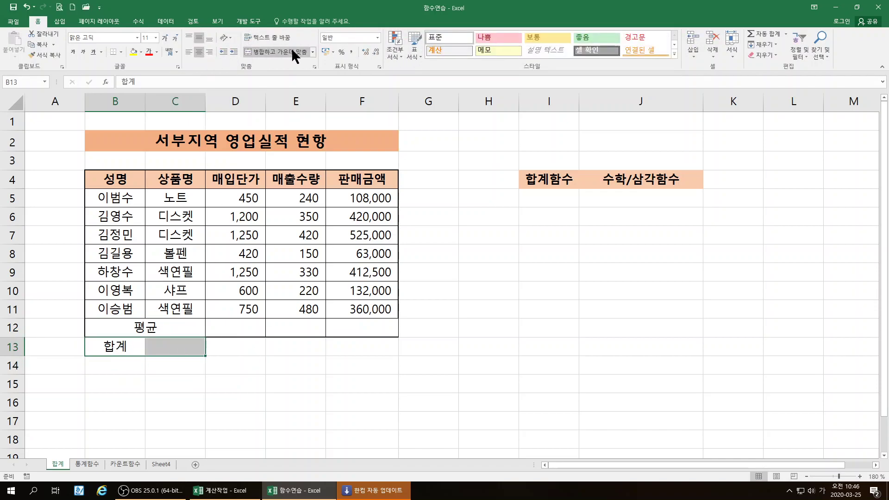
pyautogui.click(268, 51)
pyautogui.click(364, 405)
# Find SUM in the 수학/삼각 function list and open its arguments for D13
pyautogui.click(242, 344)
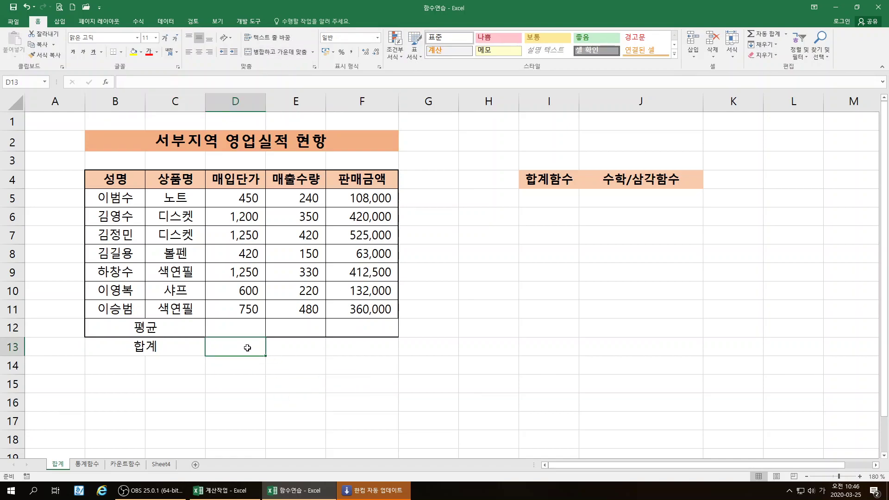
pyautogui.click(239, 329)
pyautogui.click(241, 351)
pyautogui.click(106, 81)
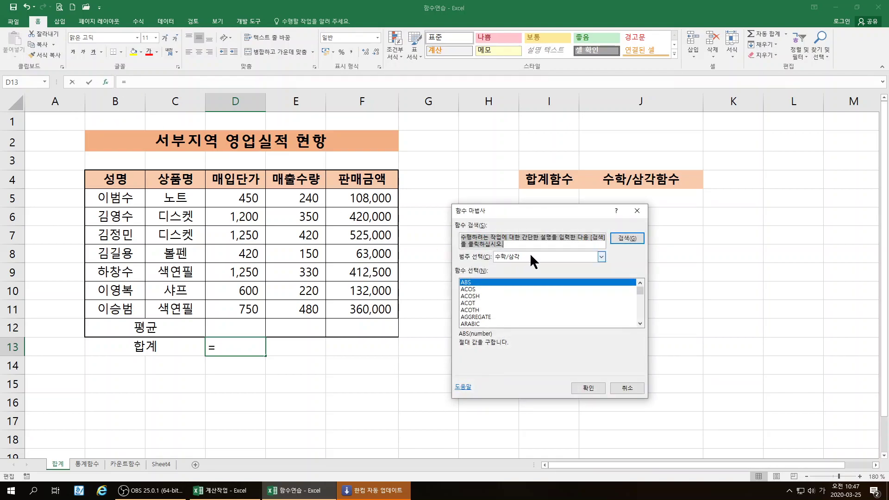
pyautogui.scroll(-13, 546, 303)
pyautogui.scroll(-4, 545, 306)
pyautogui.scroll(-3, 543, 306)
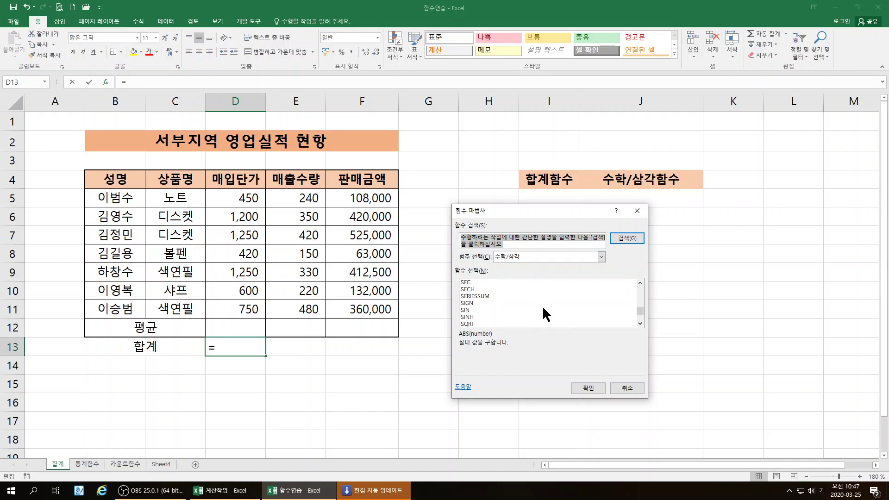
pyautogui.scroll(-2, 477, 302)
pyautogui.click(475, 303)
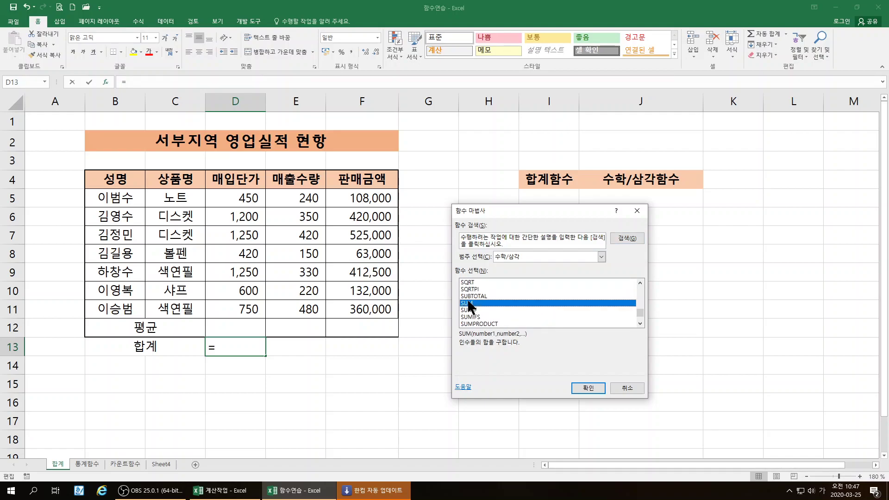
pyautogui.click(587, 389)
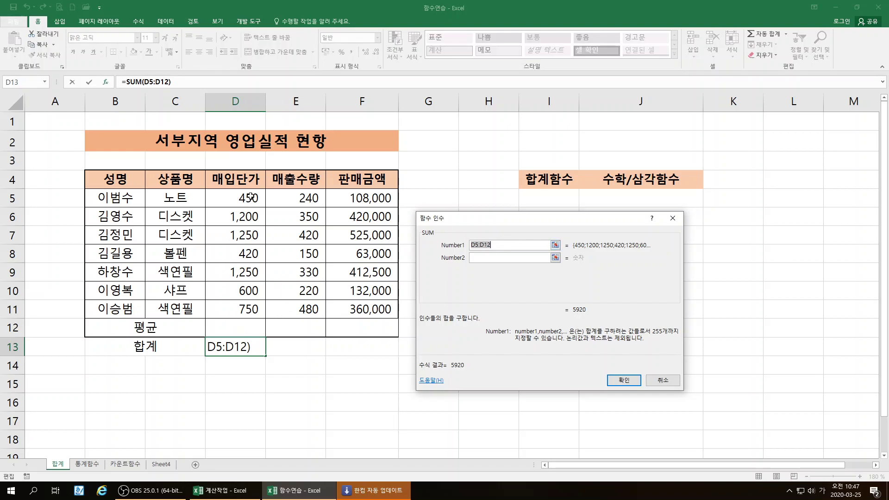
# Set SUM's Number1 argument to D5:D11, confirm it in D13, and fill the formula across to F13
pyautogui.moveTo(250, 198); pyautogui.dragTo(248, 309)
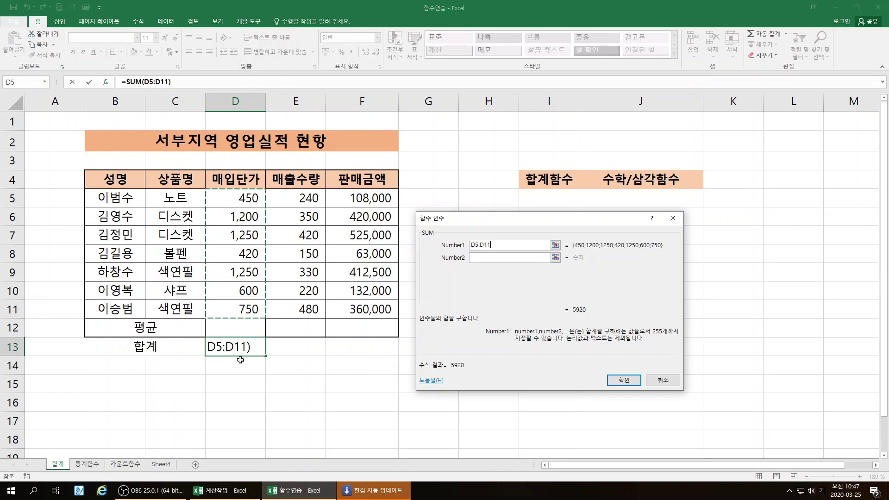
pyautogui.click(617, 380)
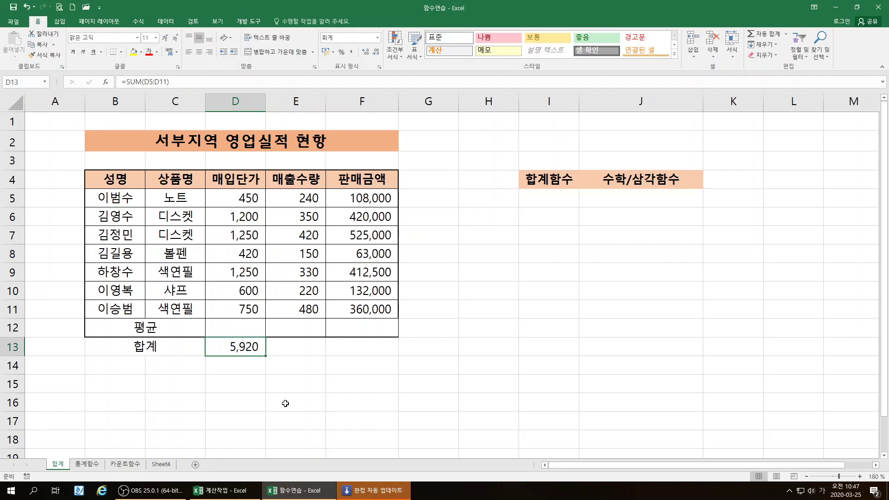
pyautogui.moveTo(265, 356); pyautogui.dragTo(393, 354)
pyautogui.click(232, 330)
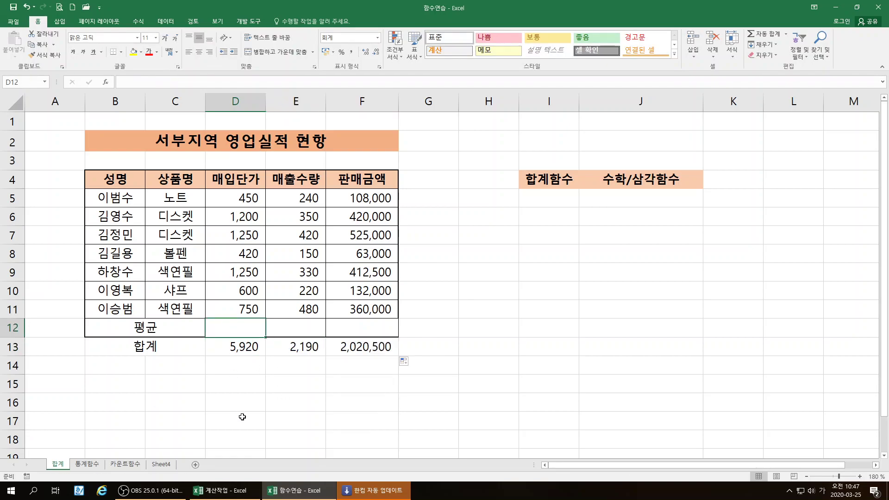
pyautogui.click(304, 391)
pyautogui.click(513, 382)
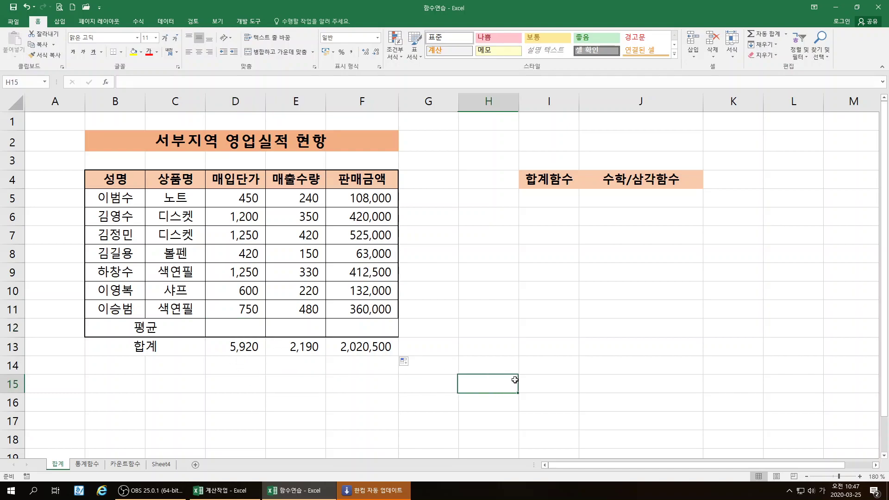
# Examine the SUM formula in D13 and the individual 매입단가 cells from D5 to D11
pyautogui.click(233, 342)
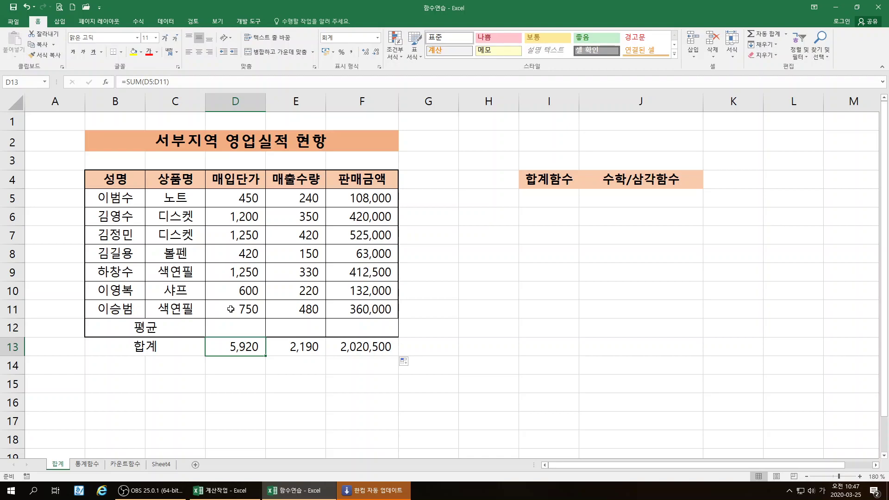
pyautogui.click(230, 367)
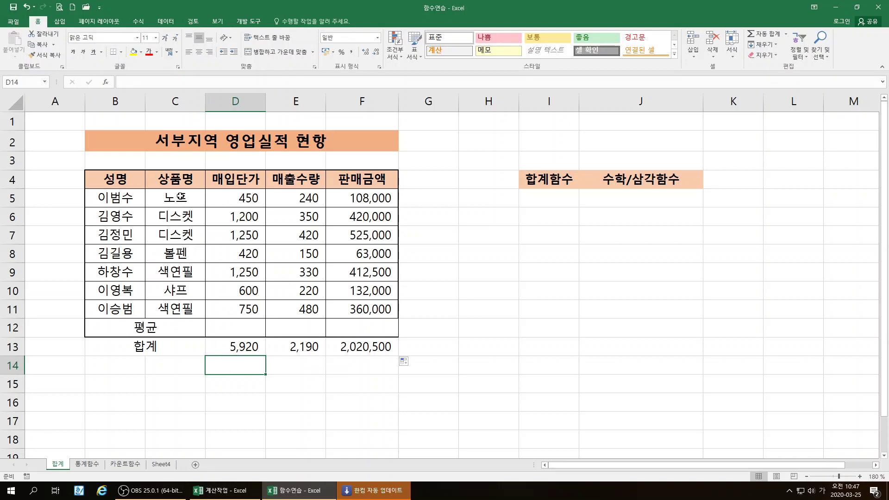
pyautogui.moveTo(242, 198); pyautogui.dragTo(242, 233)
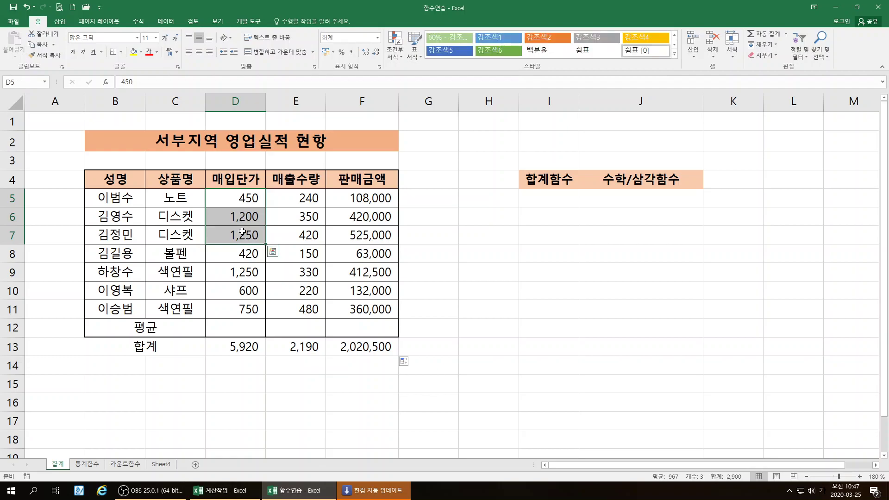
pyautogui.click(237, 289)
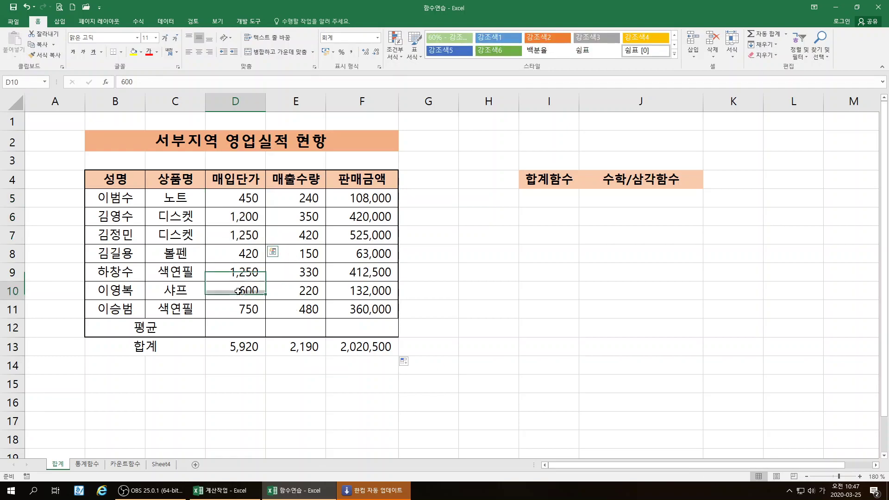
pyautogui.moveTo(250, 199); pyautogui.dragTo(246, 242)
pyautogui.click(247, 253)
pyautogui.click(248, 273)
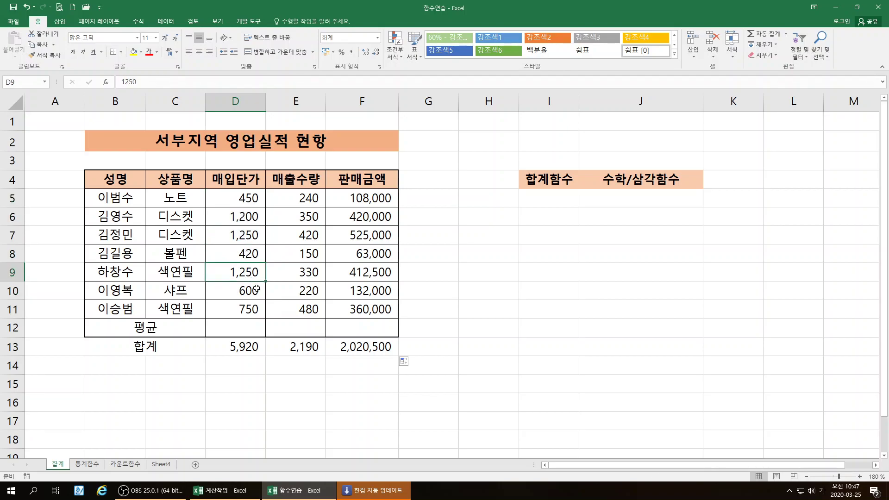
pyautogui.click(239, 313)
# Insert a SUM function from the 수학/삼각 category in D14 and open its arguments
pyautogui.click(234, 360)
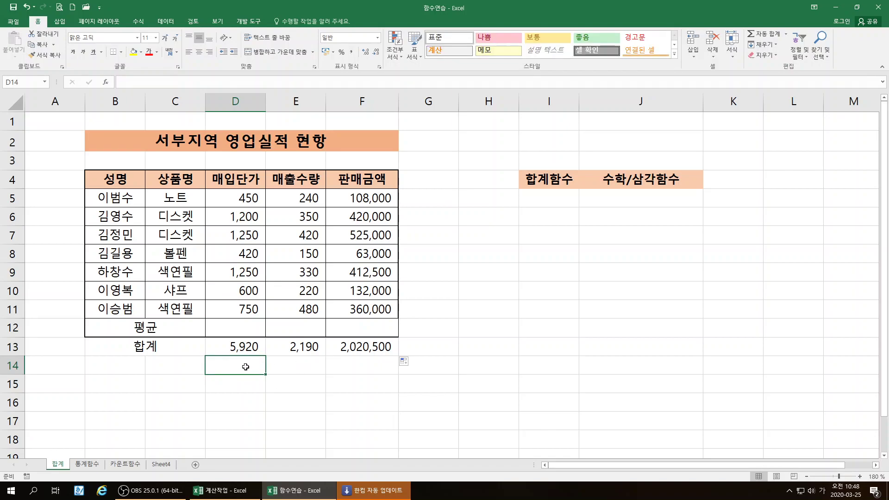
pyautogui.click(106, 82)
pyautogui.scroll(-8, 528, 302)
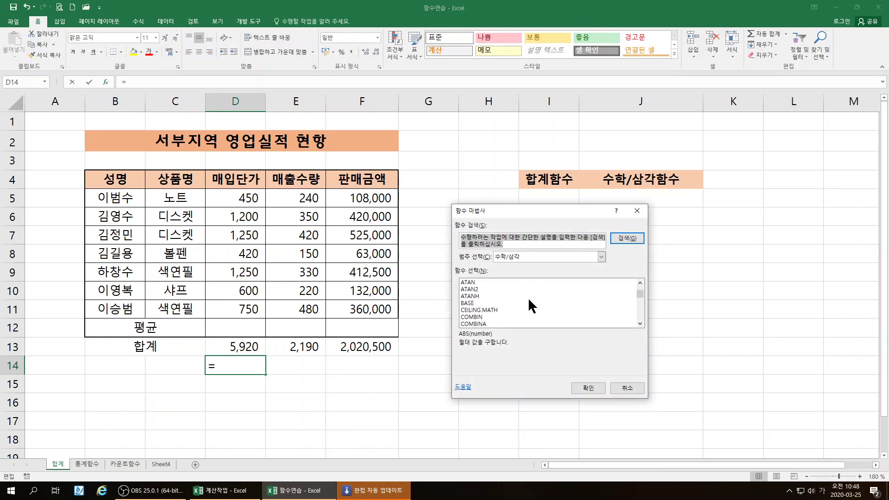
pyautogui.scroll(-6, 523, 307)
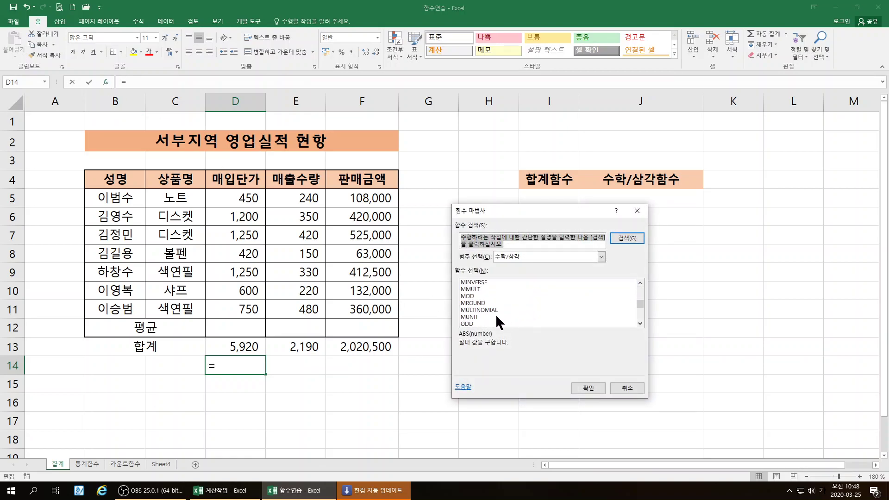
pyautogui.scroll(-1, 491, 321)
pyautogui.scroll(-3, 489, 320)
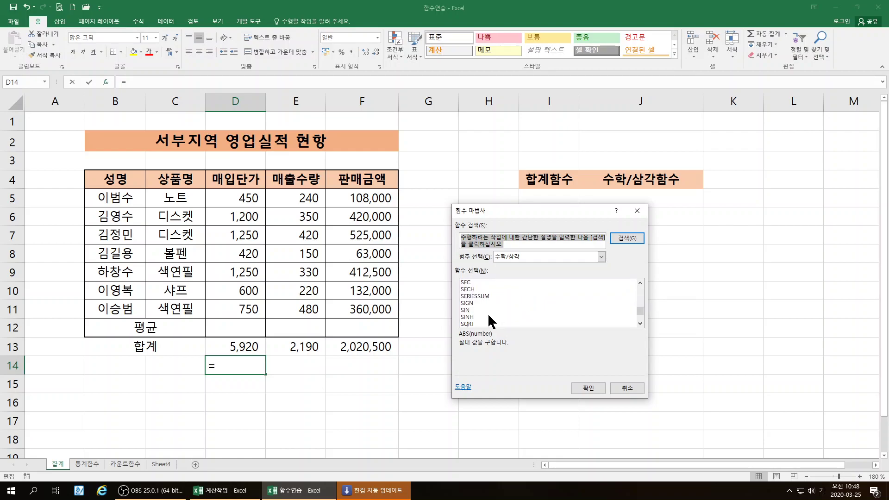
pyautogui.click(482, 323)
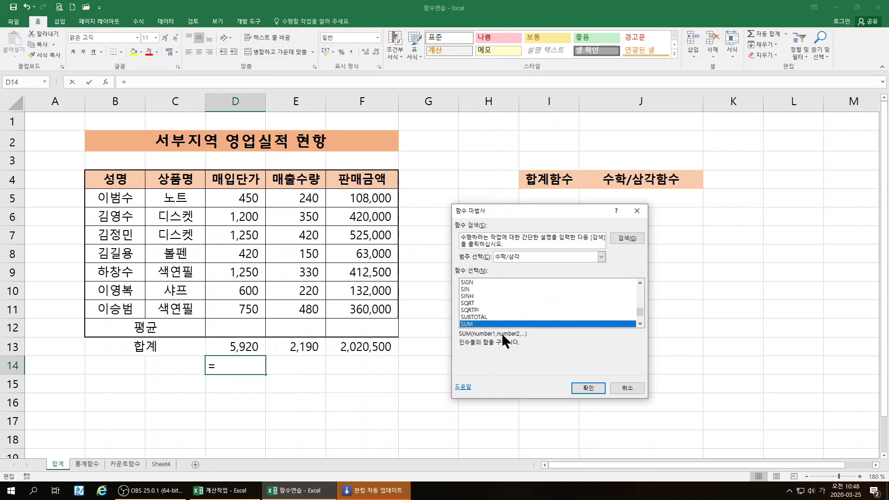
pyautogui.click(588, 388)
pyautogui.click(486, 257)
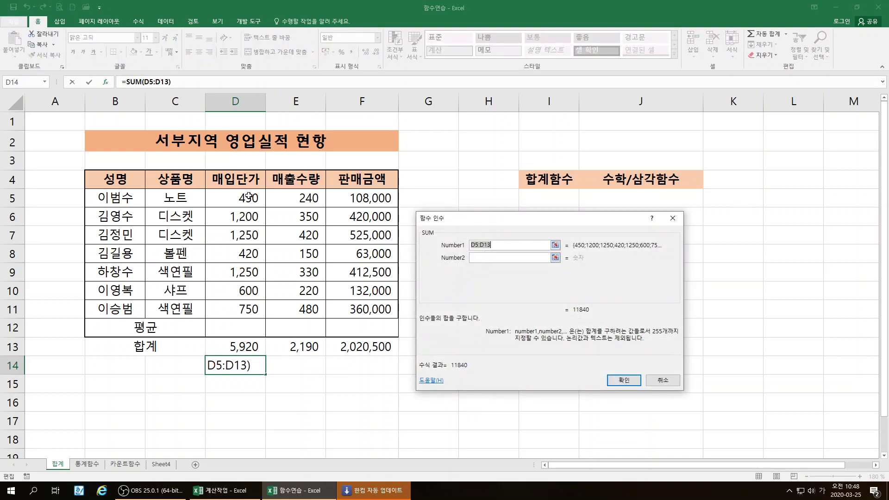
pyautogui.moveTo(248, 196); pyautogui.dragTo(248, 231)
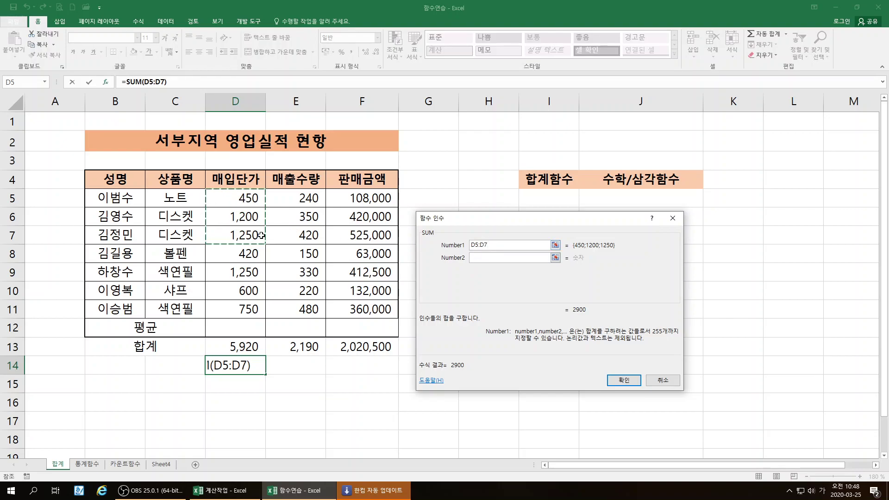
pyautogui.click(244, 291)
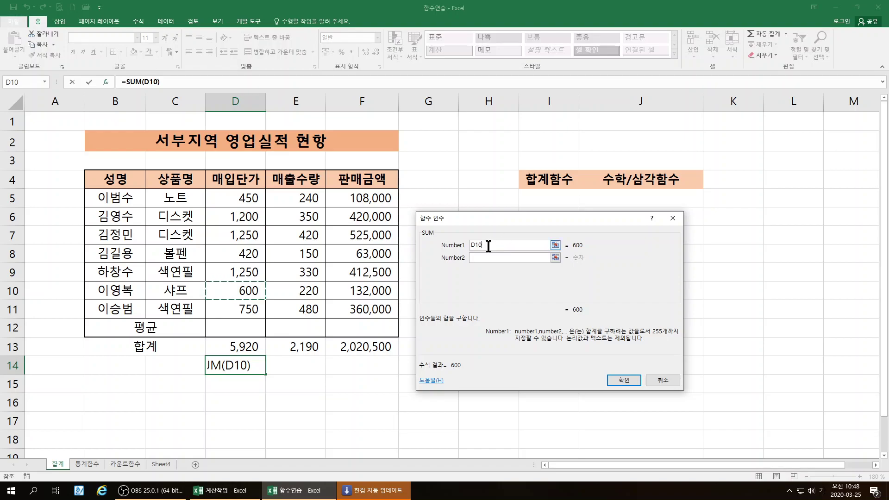
pyautogui.moveTo(493, 246); pyautogui.dragTo(454, 250)
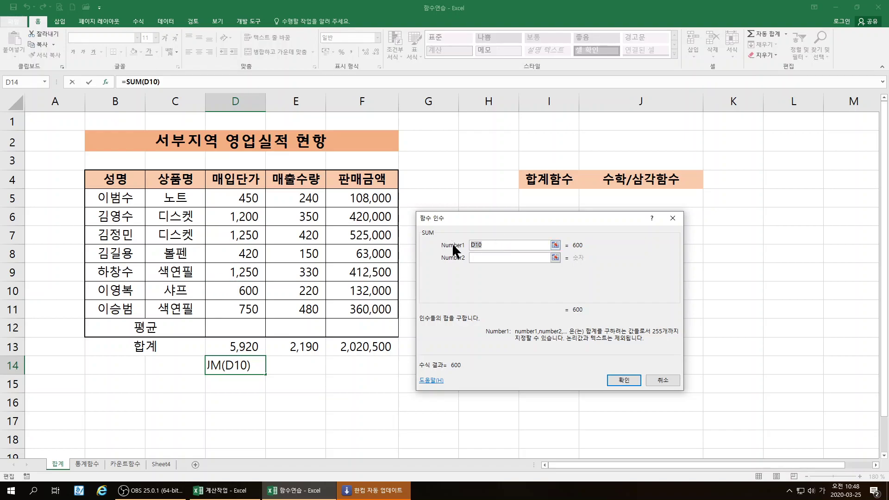
pyautogui.press('BackSpace')
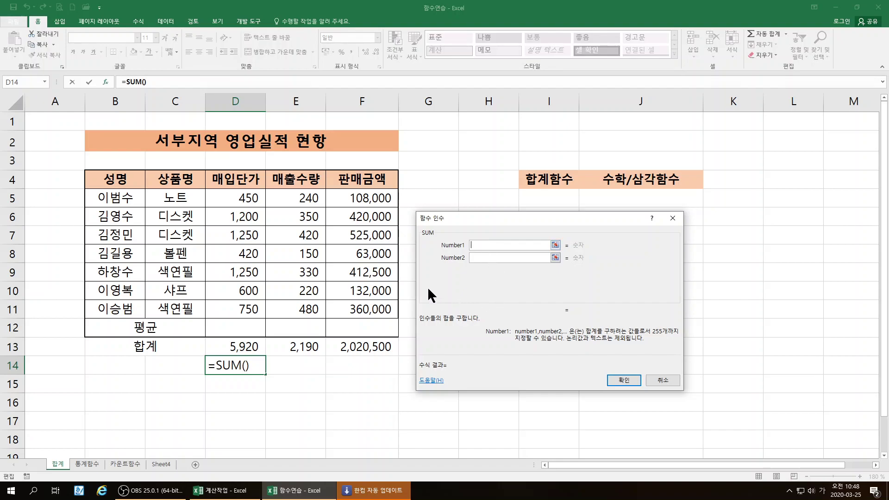
# Set SUM's Number1 to the non-adjacent cells D5:D7,D10, confirm it in D14, and fill the formula across to F14
pyautogui.click(247, 195)
pyautogui.moveTo(247, 195); pyautogui.dragTo(253, 237)
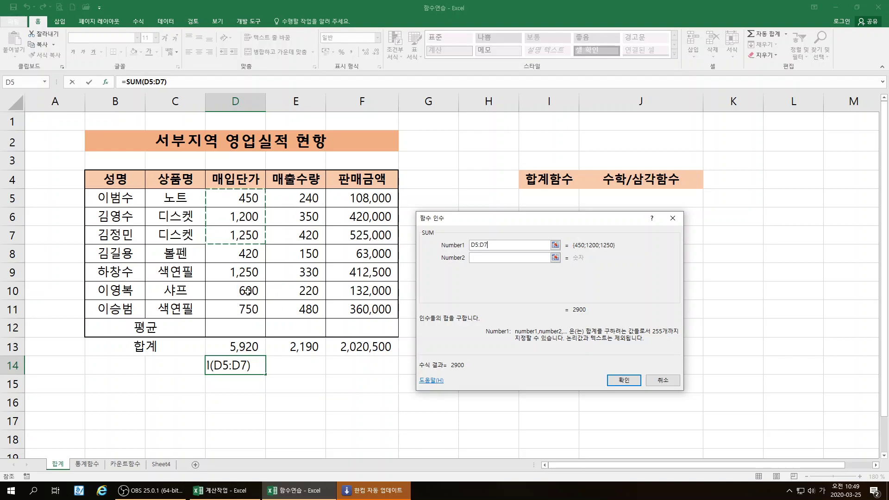
pyautogui.keyDown('ctrl'); pyautogui.click(248, 291); pyautogui.keyUp('ctrl')
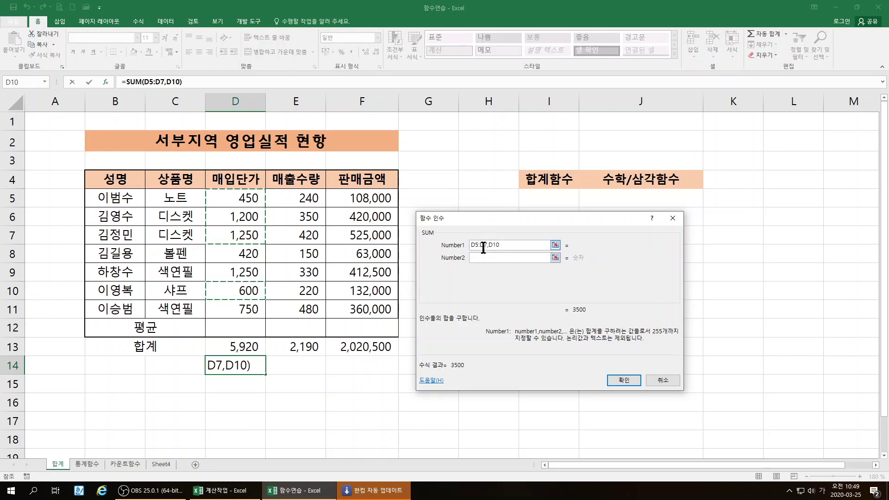
pyautogui.click(615, 375)
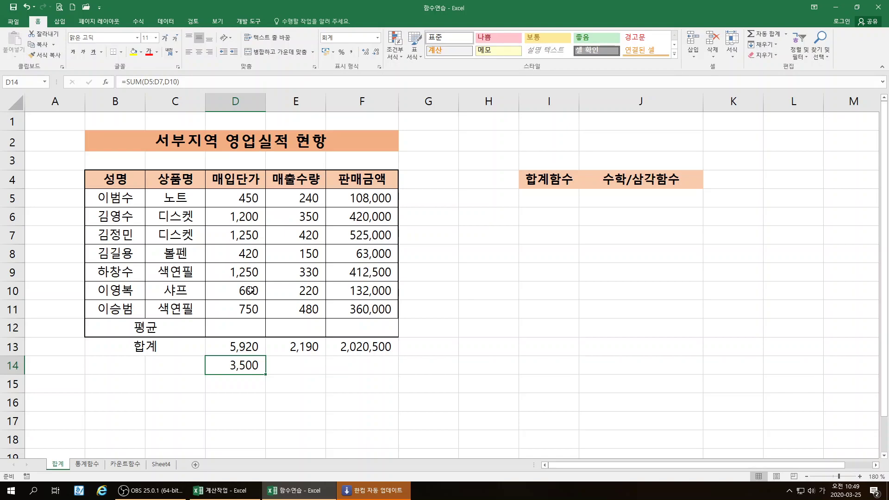
pyautogui.moveTo(266, 374); pyautogui.dragTo(379, 367)
# Check E14's copied SUM formula and select E5:E7, E10, F5:F7 and F10 to review which cells row 14 totals
pyautogui.click(303, 365)
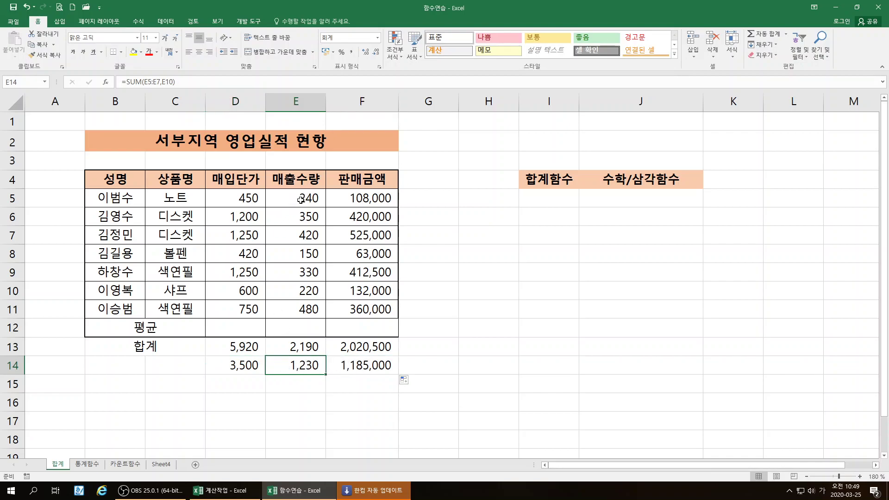
pyautogui.moveTo(300, 199); pyautogui.dragTo(301, 235)
pyautogui.keyDown('ctrl'); pyautogui.click(301, 273); pyautogui.keyUp('ctrl')
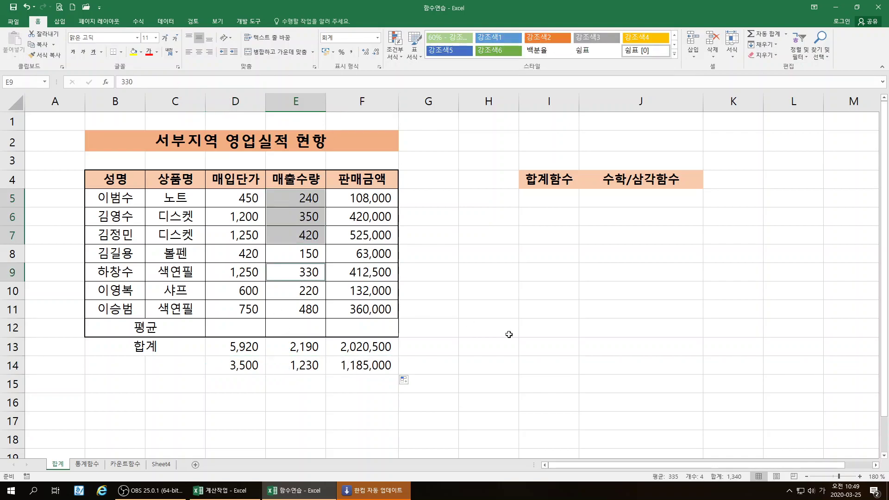
pyautogui.click(302, 277)
pyautogui.moveTo(308, 203); pyautogui.dragTo(307, 230)
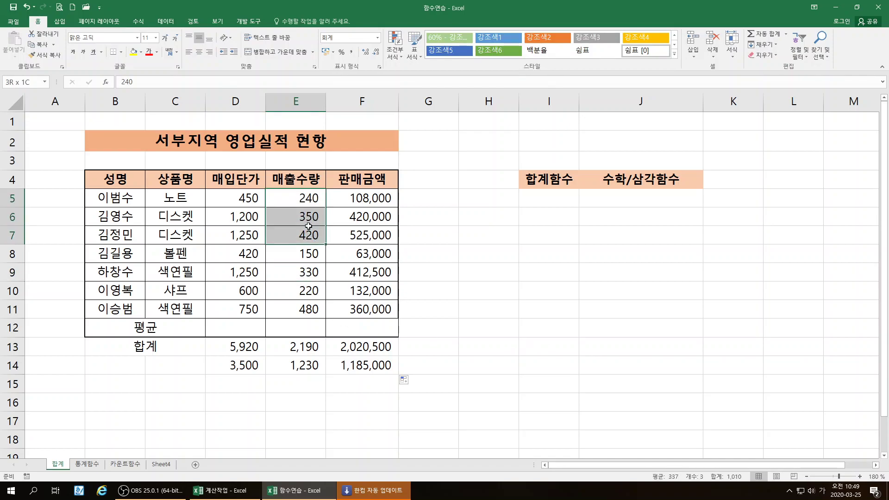
pyautogui.keyDown('ctrl'); pyautogui.click(305, 290); pyautogui.keyUp('ctrl')
pyautogui.moveTo(365, 199); pyautogui.dragTo(367, 231)
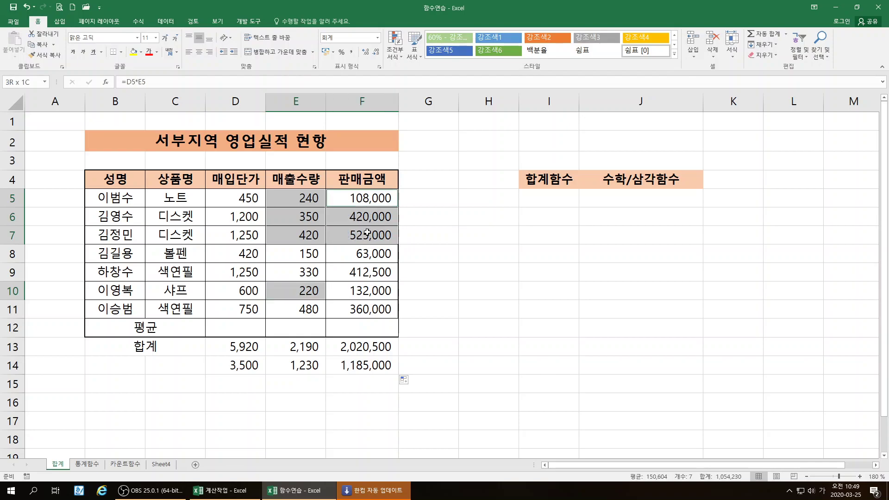
pyautogui.keyDown('ctrl'); pyautogui.click(375, 293); pyautogui.keyUp('ctrl')
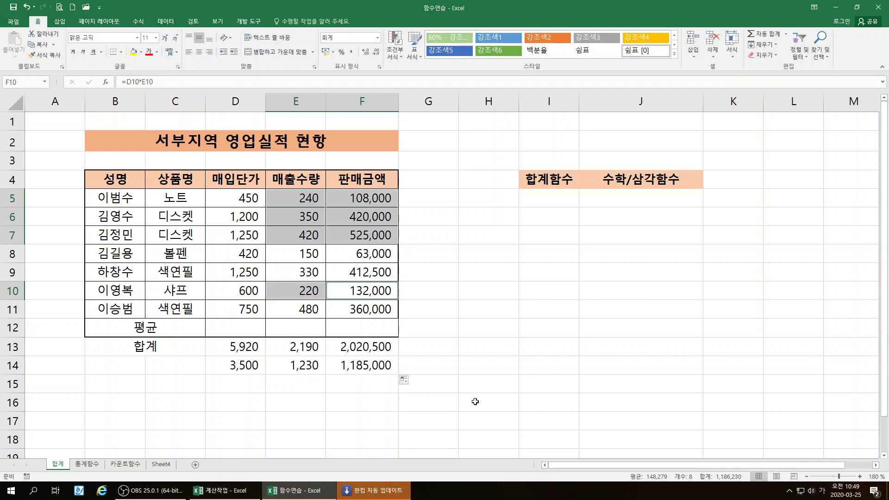
pyautogui.click(473, 376)
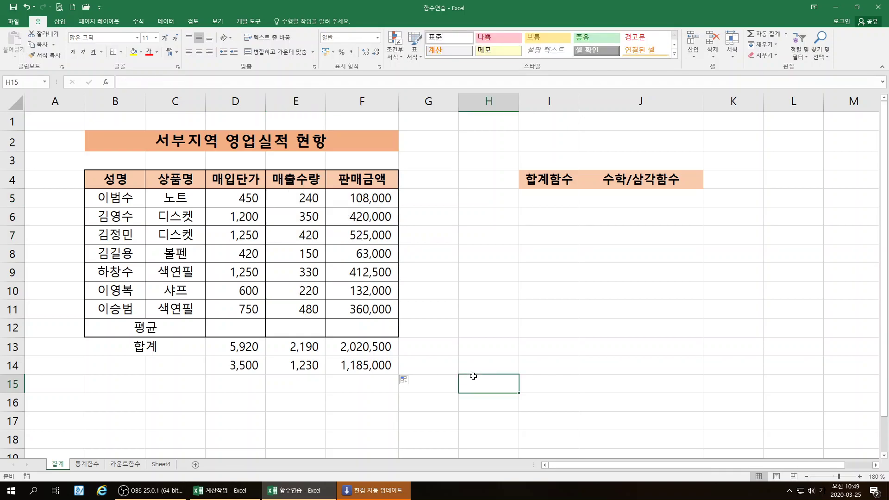
pyautogui.click(247, 383)
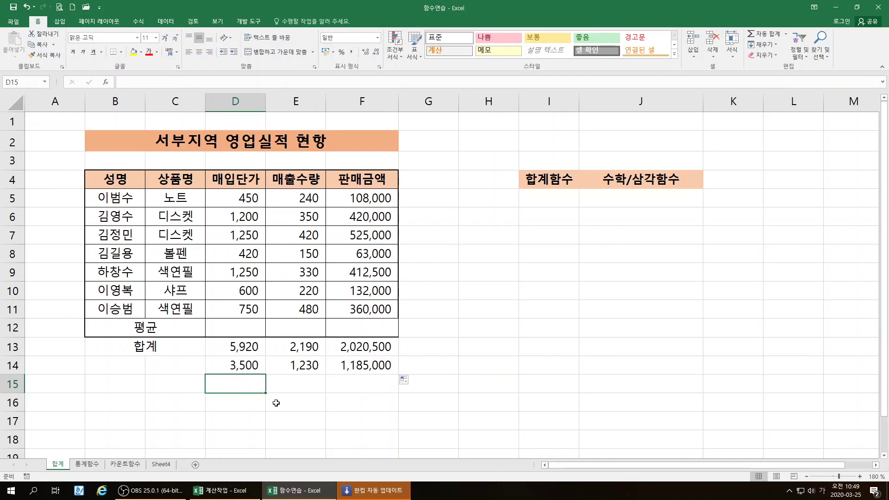
pyautogui.click(250, 197)
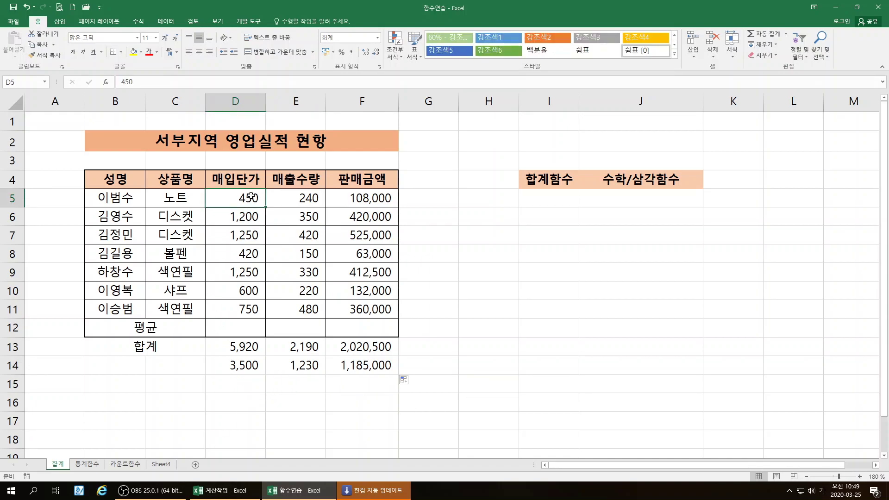
# Insert a SUM function from the 수학/삼각 category in D15 and open its arguments
pyautogui.click(244, 254)
pyautogui.click(238, 292)
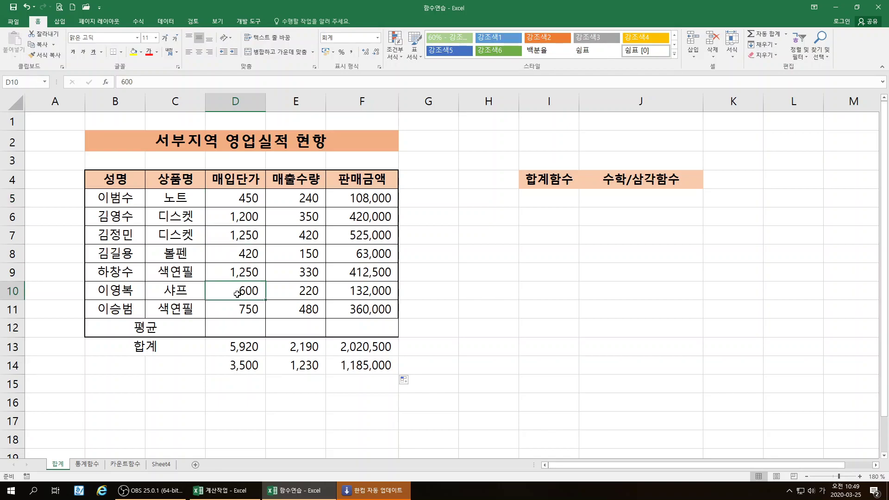
pyautogui.click(234, 386)
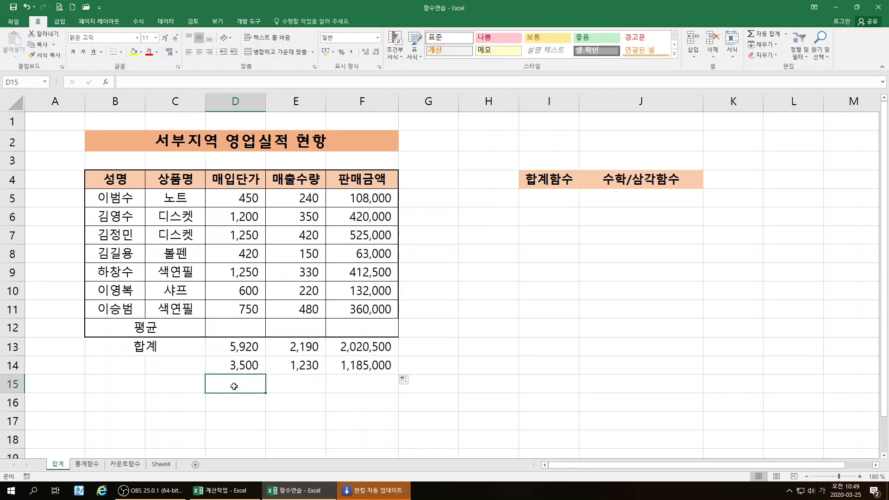
pyautogui.click(106, 81)
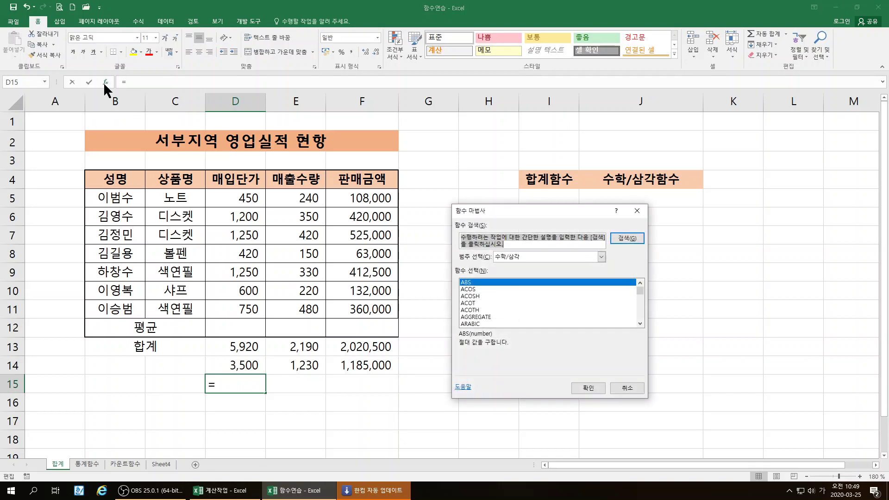
pyautogui.scroll(-18, 537, 293)
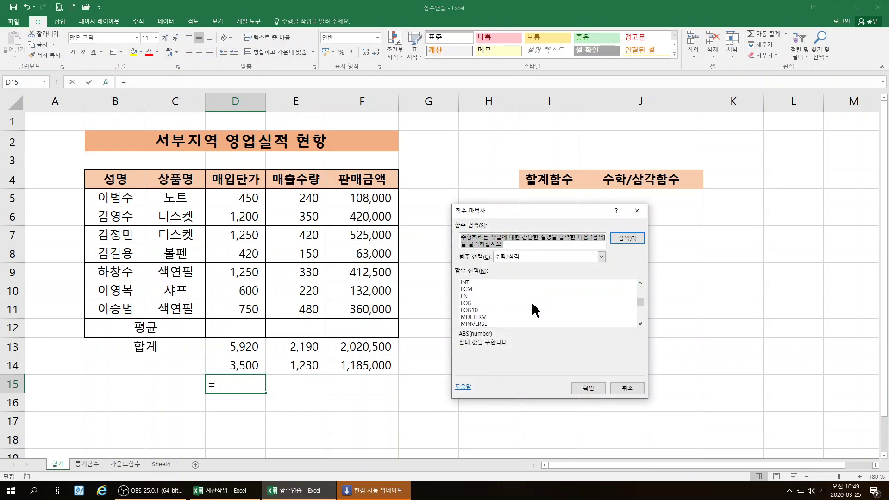
pyautogui.scroll(-3, 530, 304)
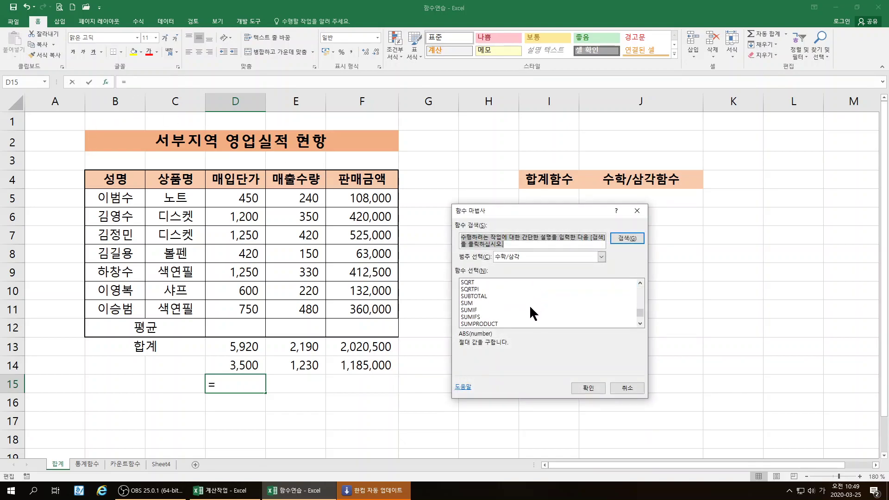
pyautogui.click(466, 303)
pyautogui.click(578, 384)
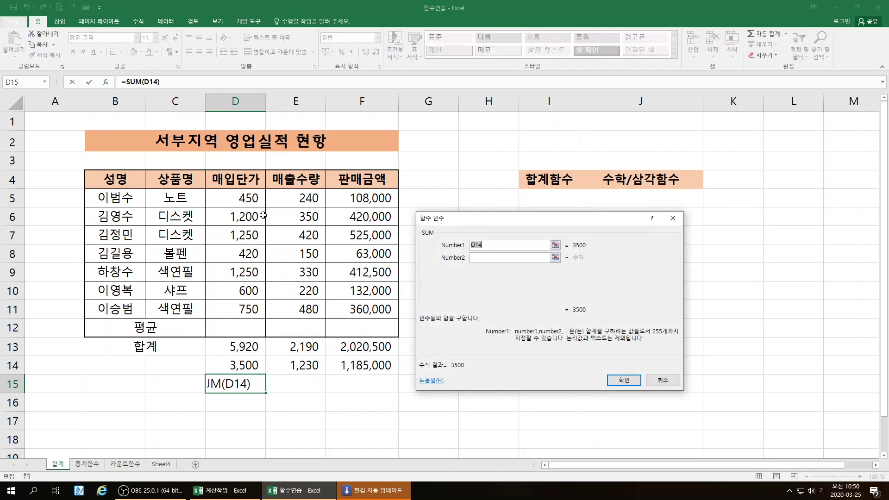
pyautogui.click(243, 198)
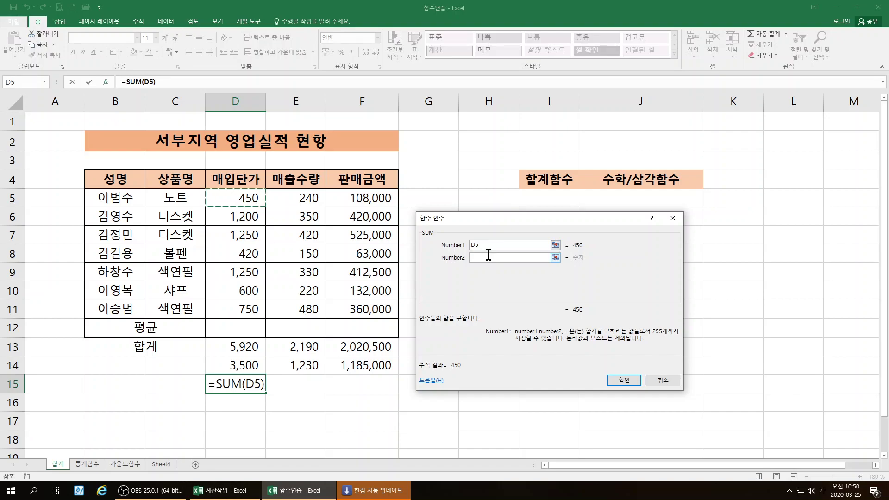
pyautogui.press('BackSpace')
pyautogui.press('BackSpace')
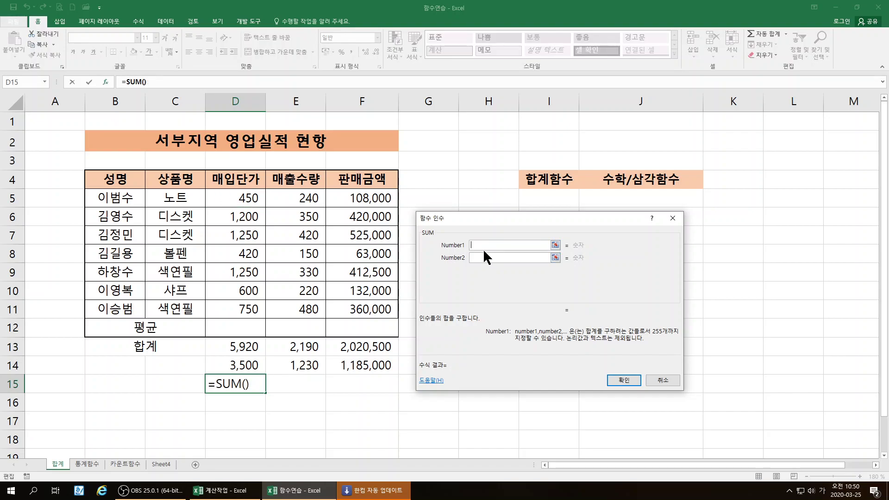
# Set SUM's Number1 to the non-adjacent cells D5,D8,D10, confirm it in D15, and fill the formula across to F15
pyautogui.click(237, 198)
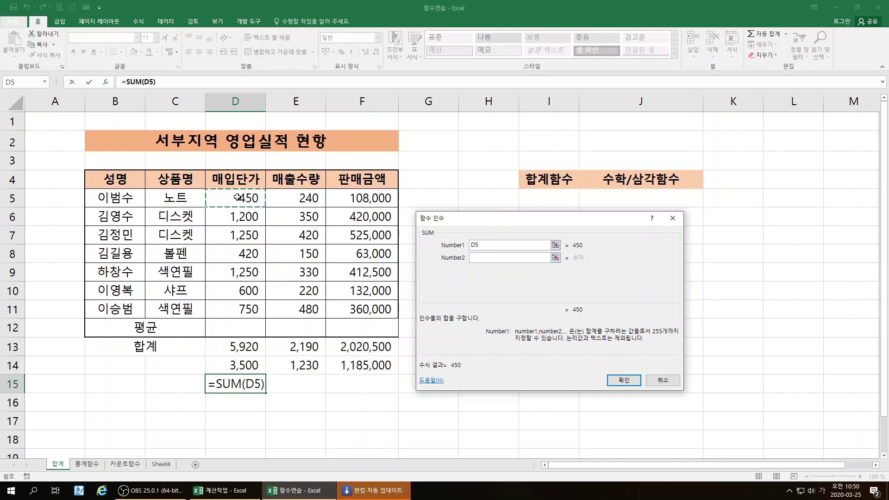
pyautogui.keyDown('ctrl'); pyautogui.click(254, 254); pyautogui.keyUp('ctrl')
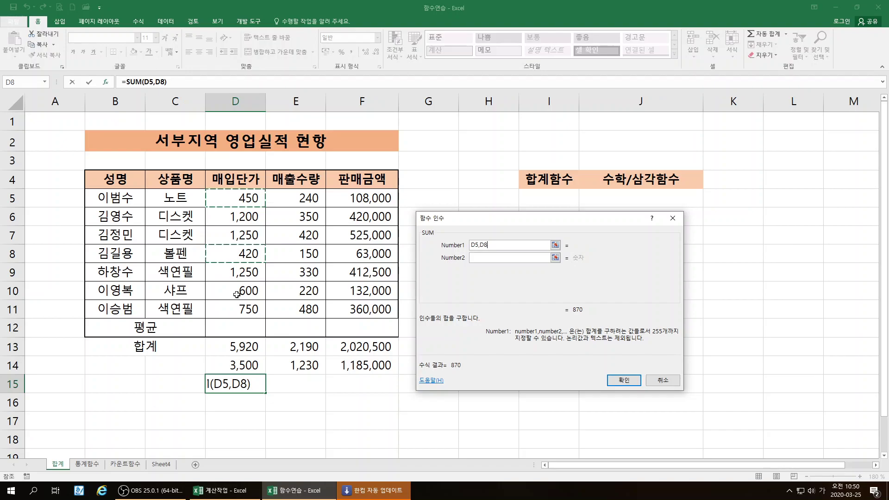
pyautogui.keyDown('ctrl'); pyautogui.click(236, 295); pyautogui.keyUp('ctrl')
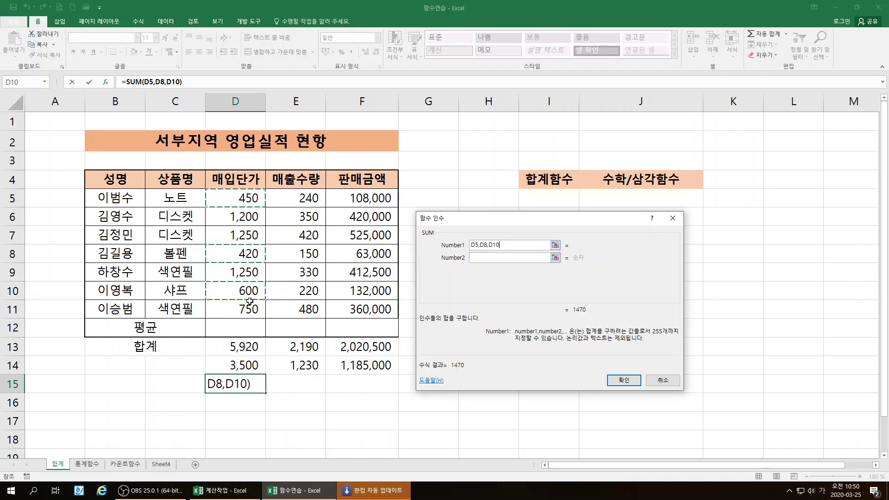
pyautogui.click(625, 379)
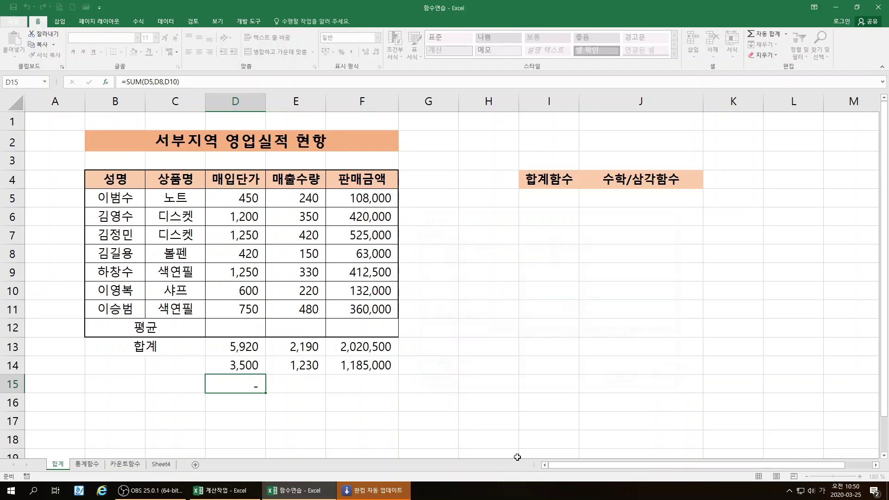
pyautogui.moveTo(265, 392); pyautogui.dragTo(391, 391)
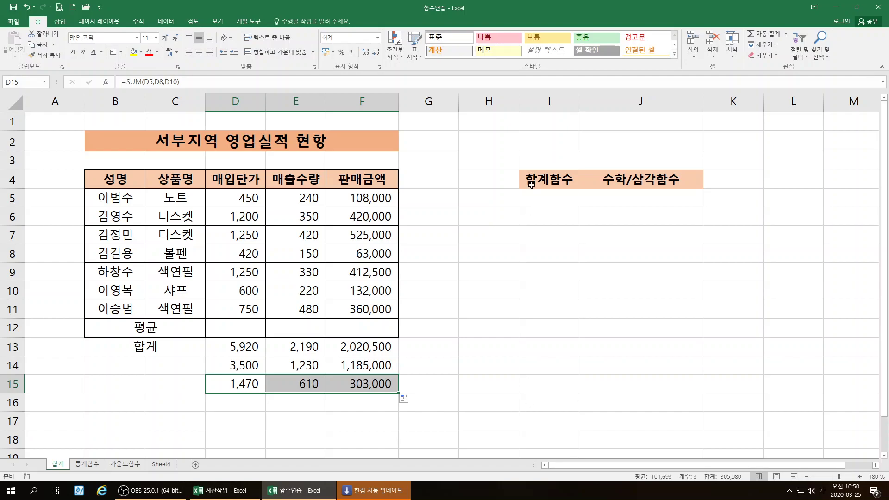
# Enter the formula =sum(D5:D7,D9,D11) directly in I6 under the 합계함수 heading
pyautogui.click(535, 220)
pyautogui.write('=sum')
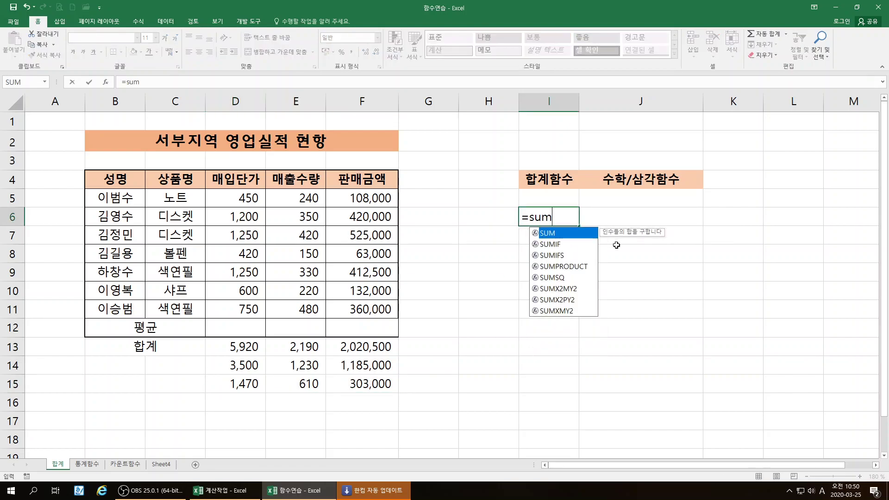
pyautogui.write('(')
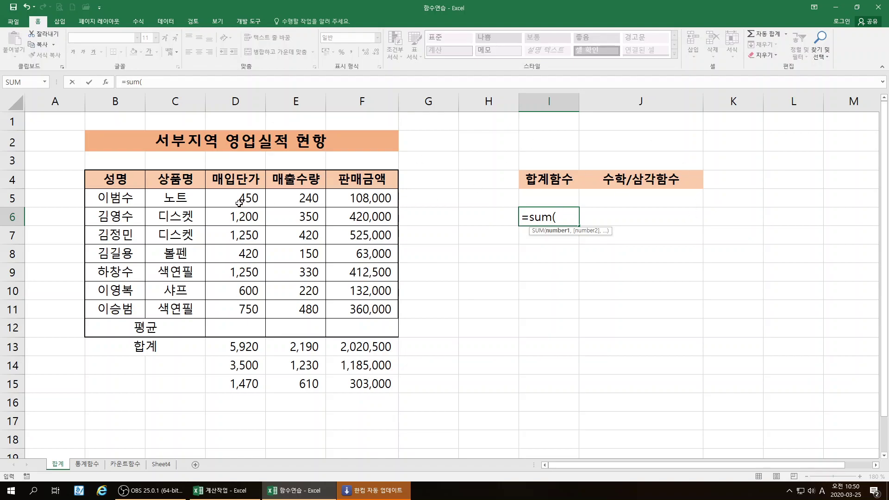
pyautogui.moveTo(244, 198); pyautogui.dragTo(241, 232)
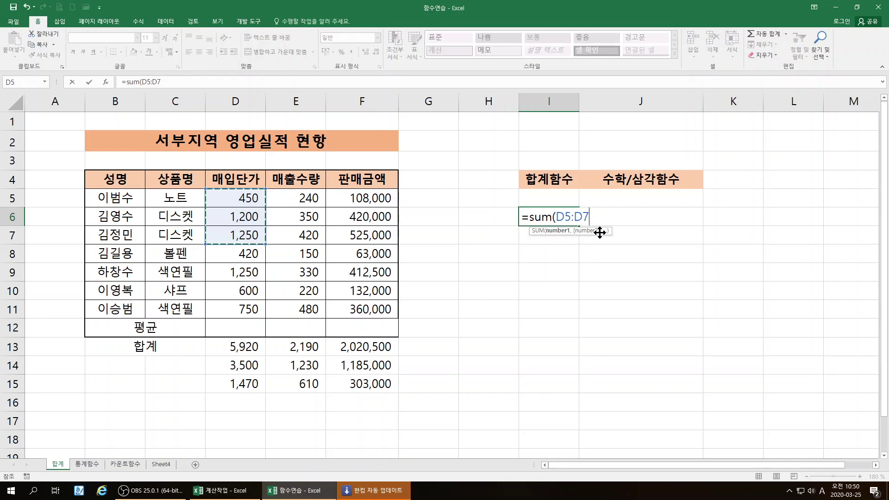
pyautogui.write(',')
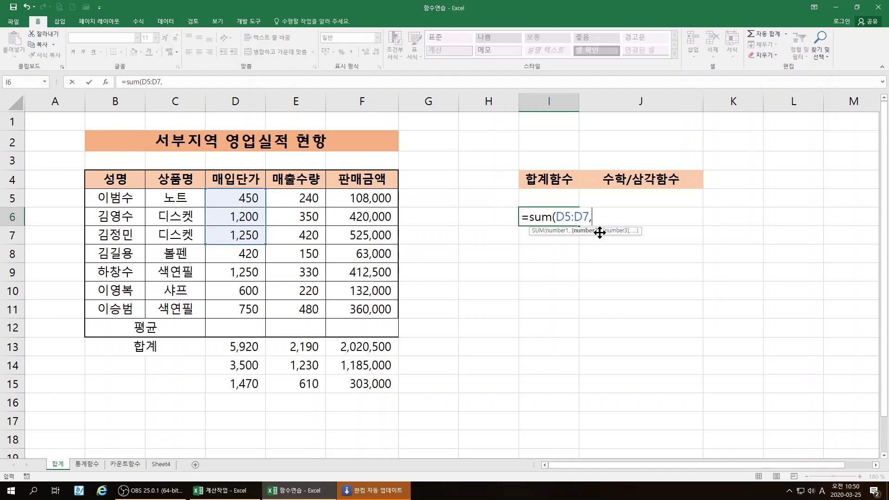
pyautogui.click(244, 273)
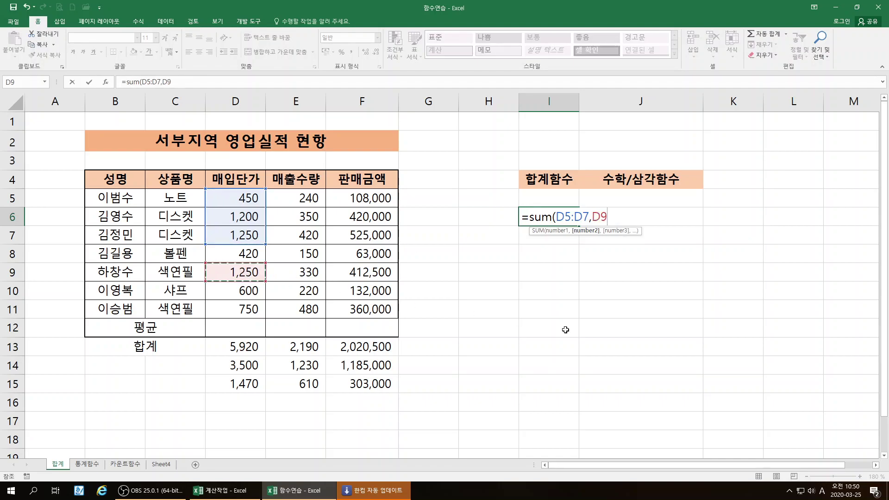
pyautogui.write(',')
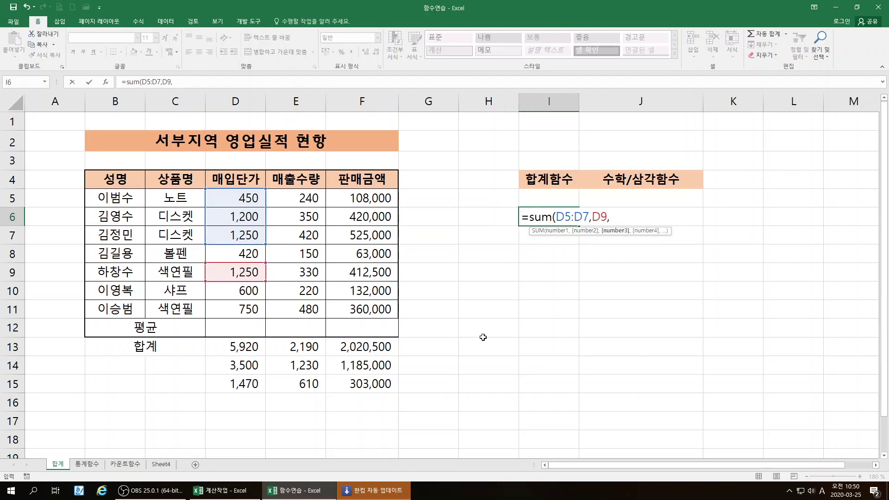
pyautogui.click(249, 309)
pyautogui.write(')')
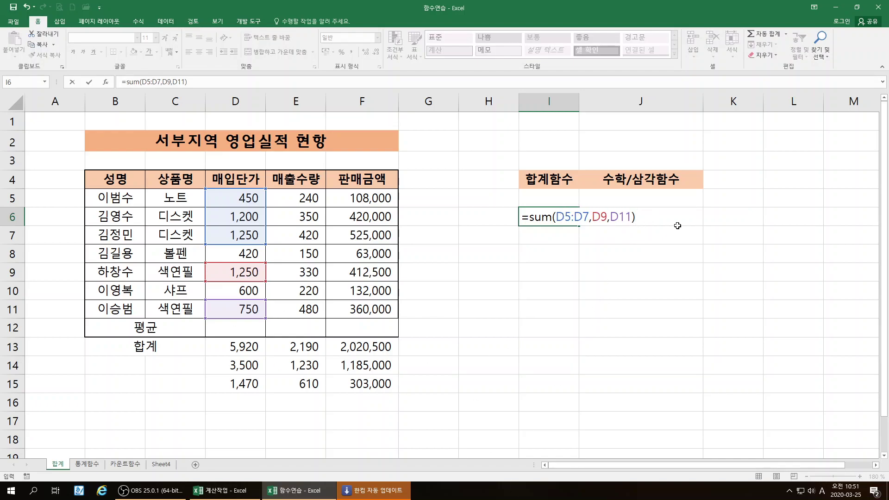
pyautogui.press('Return')
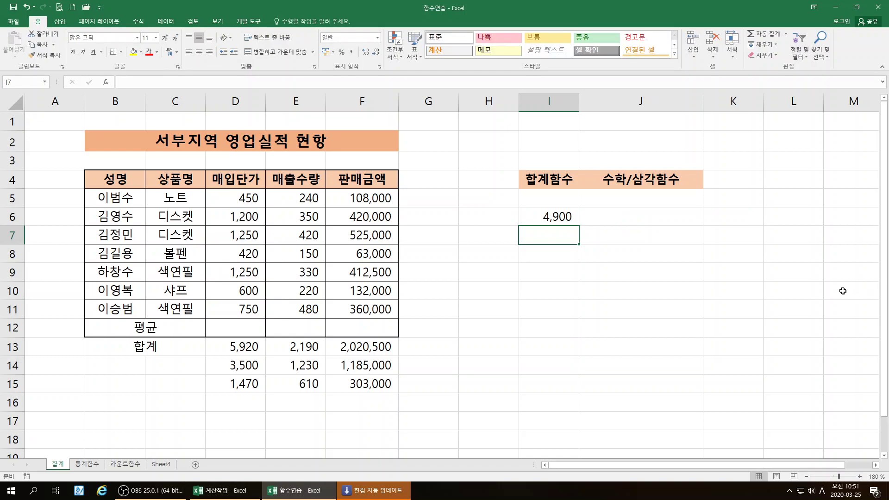
# Clear the practice totals from D13:F16 below the sales table
pyautogui.click(517, 401)
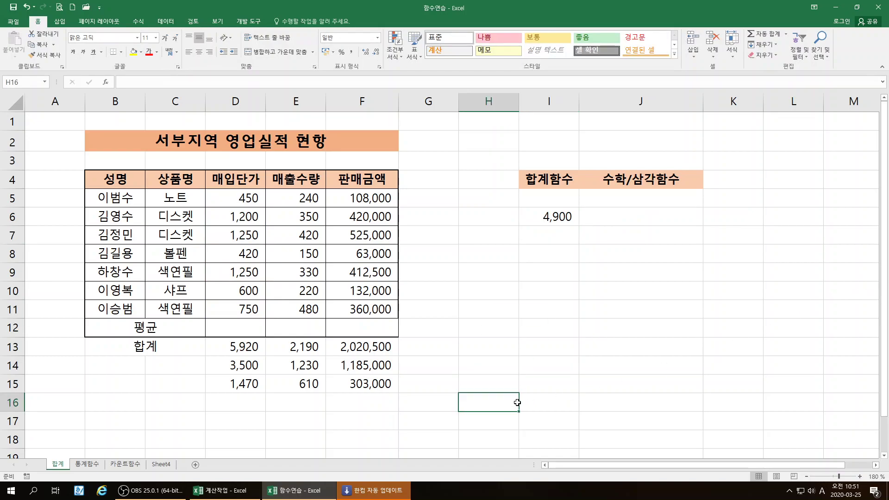
pyautogui.moveTo(225, 343); pyautogui.dragTo(394, 406)
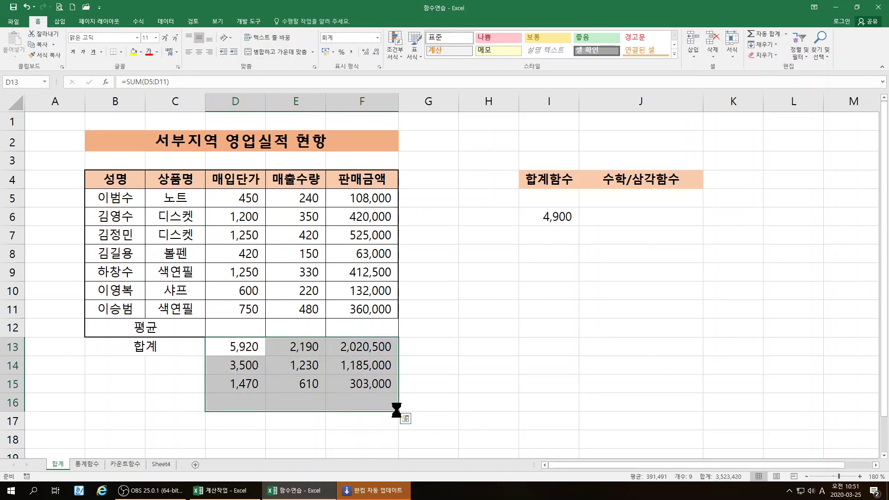
pyautogui.press('Delete')
pyautogui.click(538, 383)
# Delete the 평균 row, row 12, from the sheet
pyautogui.click(10, 328)
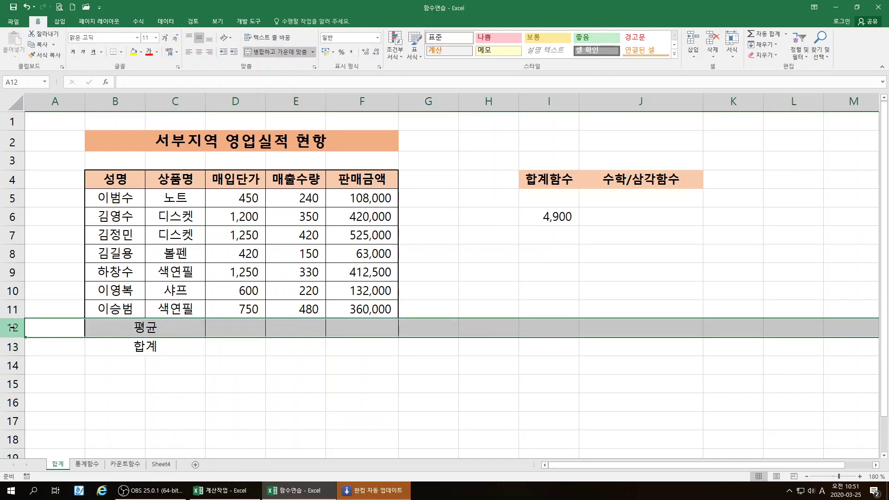
pyautogui.rightClick(14, 329)
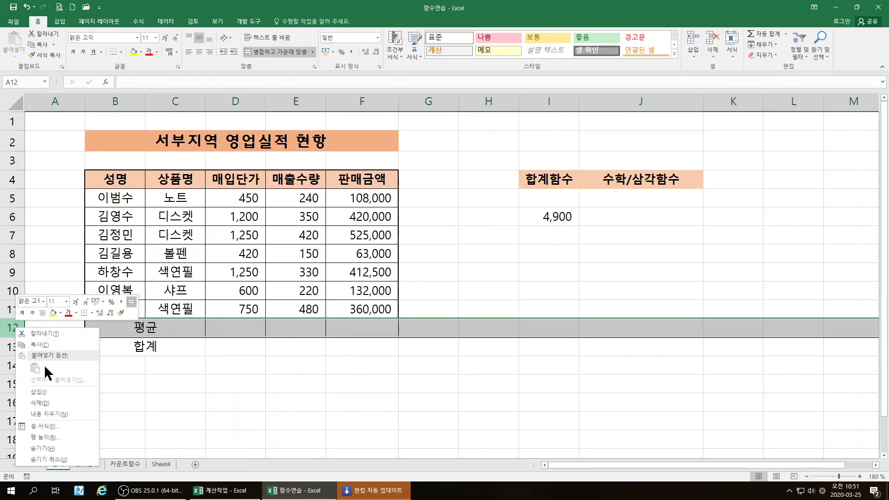
pyautogui.click(182, 389)
pyautogui.hotkey('ctrl', '-')
pyautogui.click(252, 398)
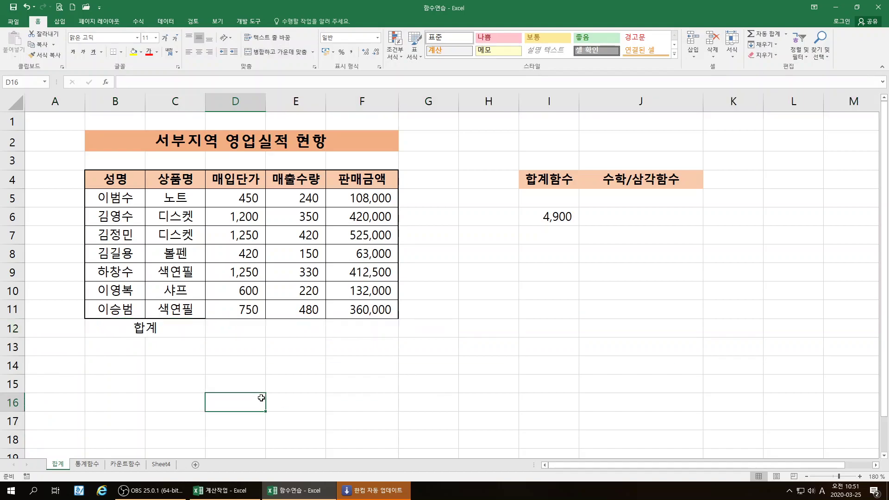
# Clear the 판매금액 values in F5:F11
pyautogui.moveTo(367, 201); pyautogui.dragTo(367, 309)
pyautogui.press('Delete')
pyautogui.click(585, 320)
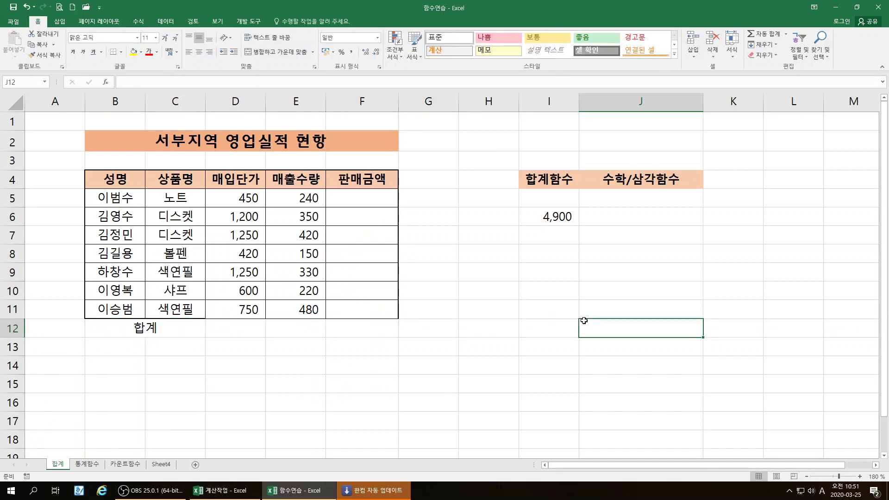
# Use AutoSum on D5:E12 to fill the 합계 row for 매입단가 and 매출수량
pyautogui.click(247, 330)
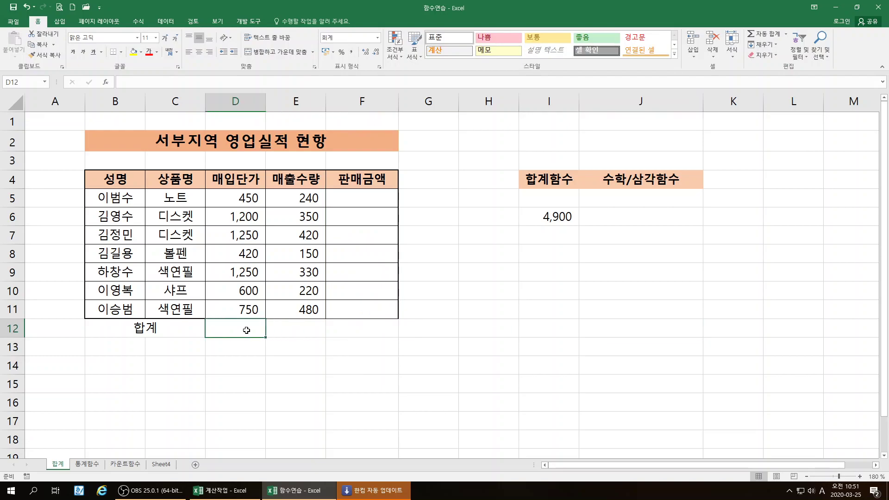
pyautogui.click(290, 332)
pyautogui.click(338, 334)
pyautogui.click(235, 200)
pyautogui.moveTo(275, 200)
pyautogui.mouseDown()
pyautogui.moveTo(297, 273)
pyautogui.moveTo(294, 329)
pyautogui.mouseUp()
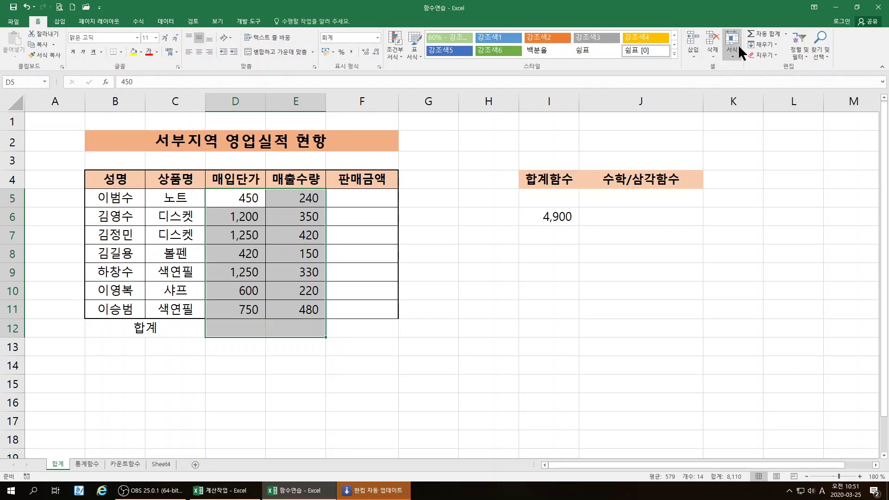
pyautogui.click(755, 31)
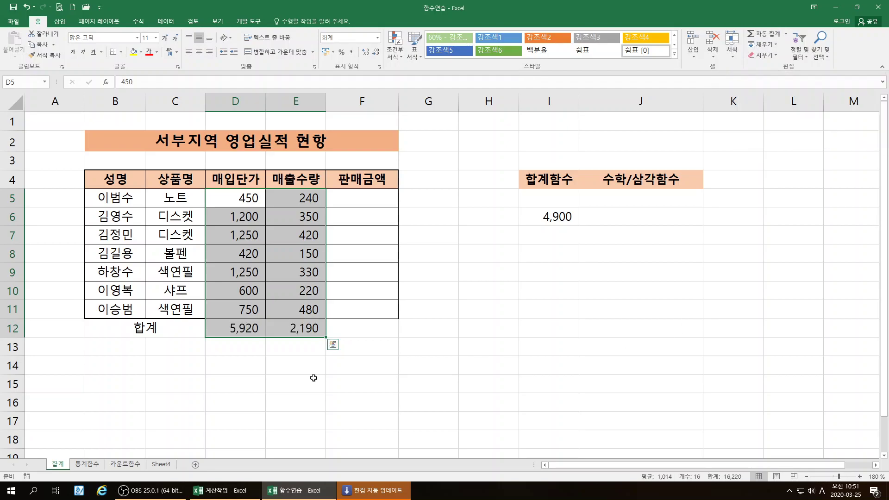
pyautogui.click(257, 376)
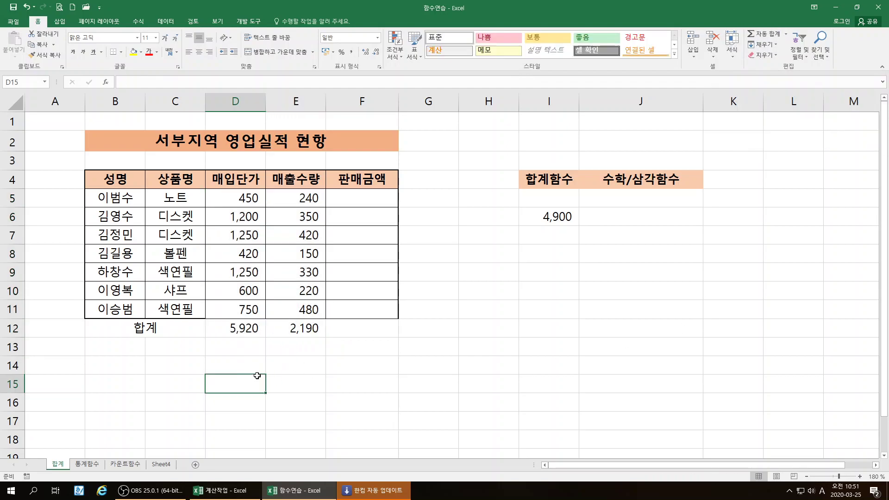
pyautogui.click(361, 183)
pyautogui.moveTo(230, 203)
pyautogui.mouseDown()
pyautogui.moveTo(338, 198)
pyautogui.moveTo(353, 309)
pyautogui.mouseUp()
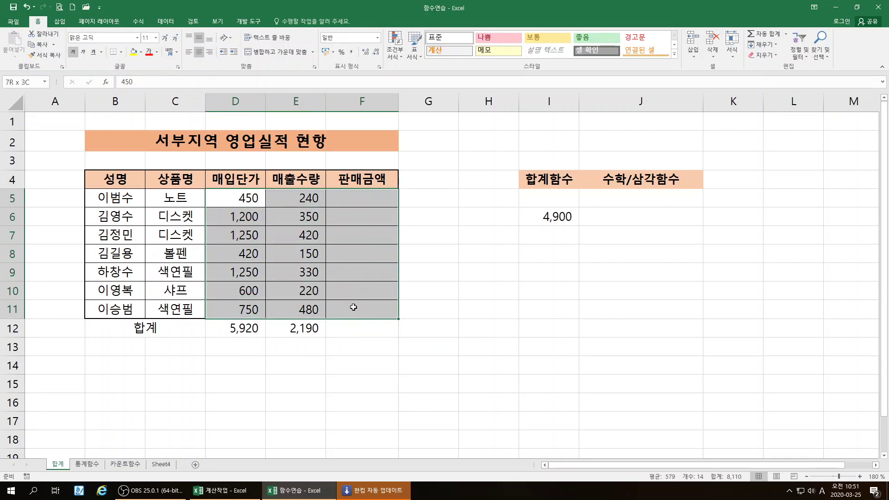
pyautogui.click(356, 199)
pyautogui.click(498, 235)
pyautogui.moveTo(236, 198)
pyautogui.mouseDown()
pyautogui.moveTo(405, 217)
pyautogui.moveTo(409, 314)
pyautogui.mouseUp()
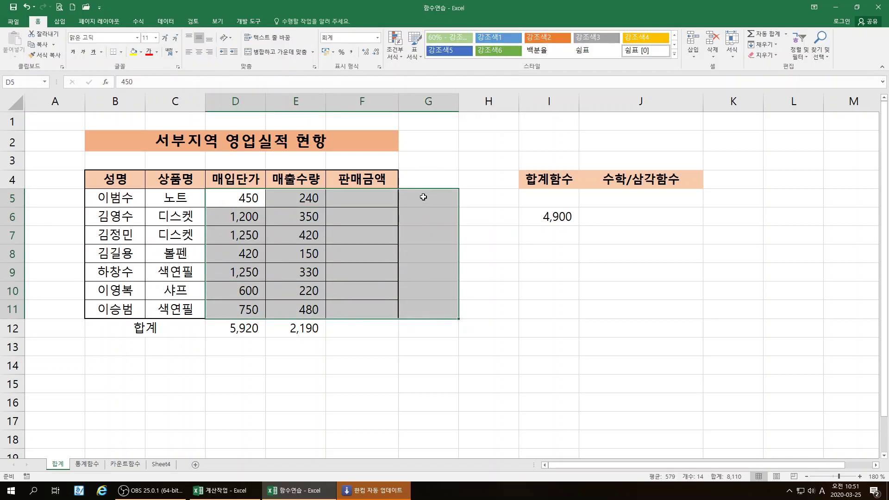
pyautogui.click(509, 221)
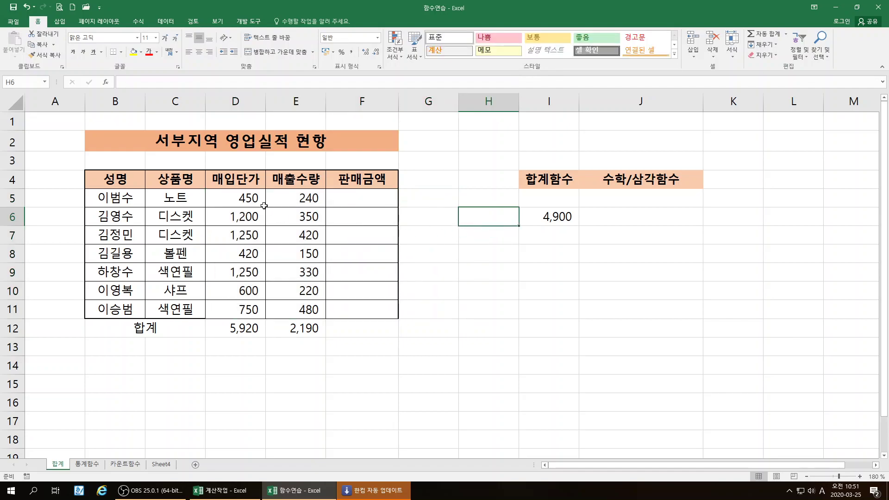
pyautogui.click(241, 197)
pyautogui.moveTo(242, 196)
pyautogui.mouseDown()
pyautogui.moveTo(349, 232)
pyautogui.moveTo(353, 309)
pyautogui.mouseUp()
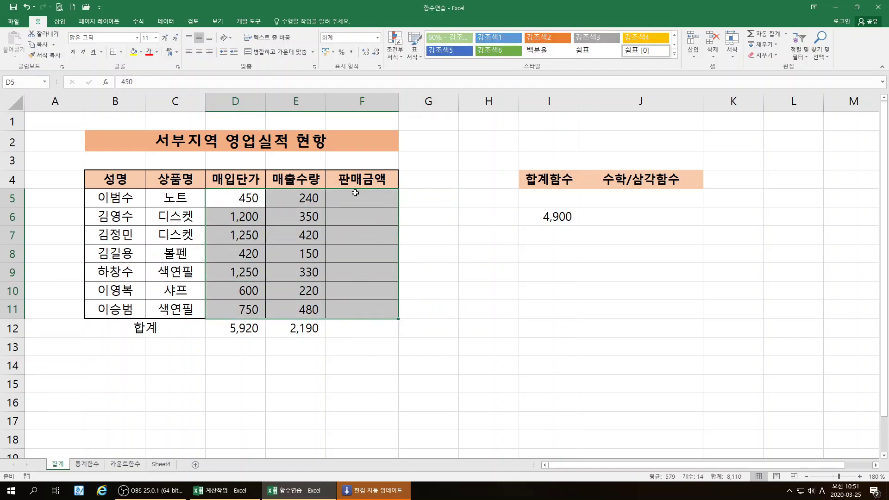
pyautogui.click(481, 234)
# Use AutoSum on D5:G11 to put row totals in G5:G11, and enter 1 in F5 as a test value
pyautogui.moveTo(252, 196); pyautogui.dragTo(423, 311)
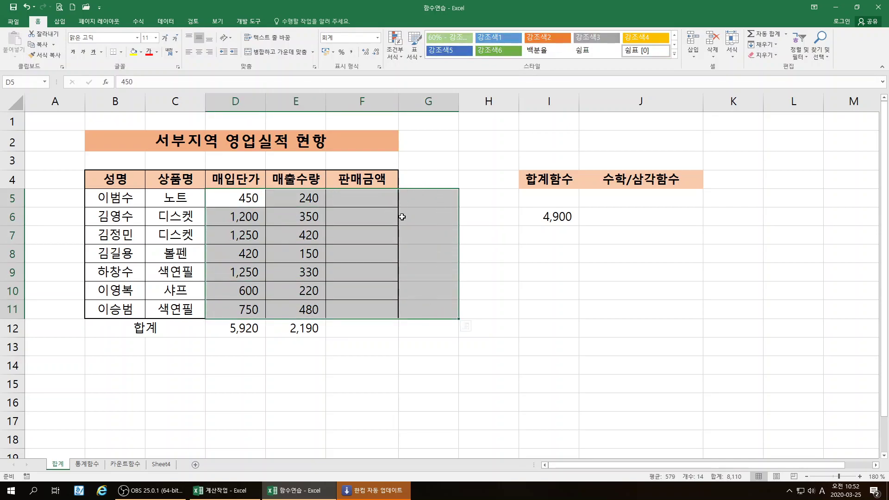
pyautogui.click(754, 31)
pyautogui.click(370, 200)
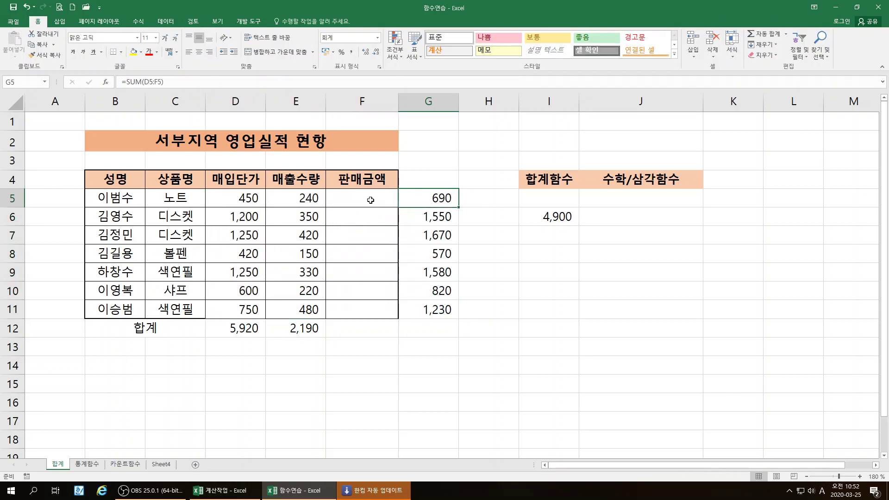
pyautogui.write('1')
pyautogui.press('Return')
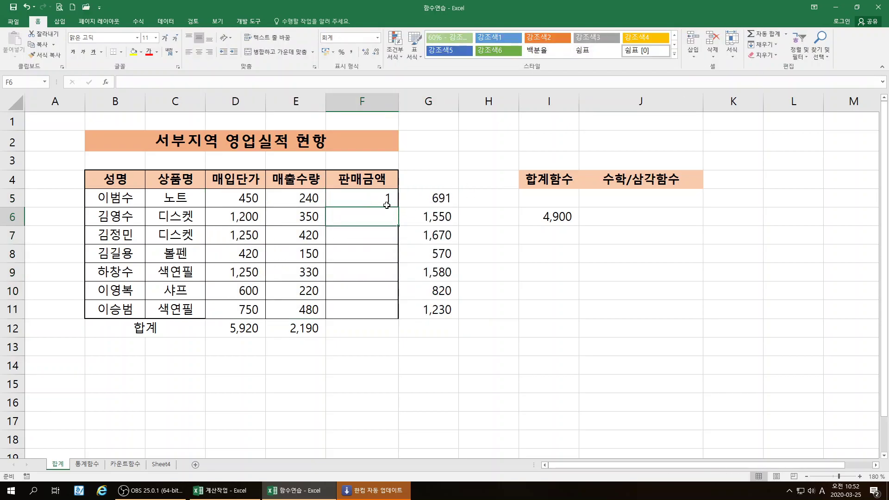
# Clear the test value and the row totals from F5:G11
pyautogui.click(420, 193)
pyautogui.moveTo(369, 200); pyautogui.dragTo(449, 310)
pyautogui.press('Delete')
pyautogui.click(541, 323)
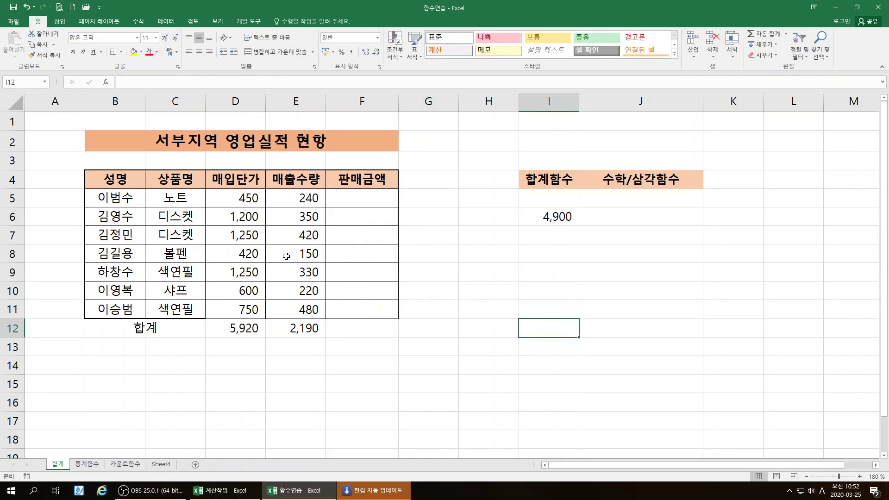
# Use AutoSum on D5:F11 to fill the 판매금액 column with each row's total
pyautogui.moveTo(245, 199); pyautogui.dragTo(380, 309)
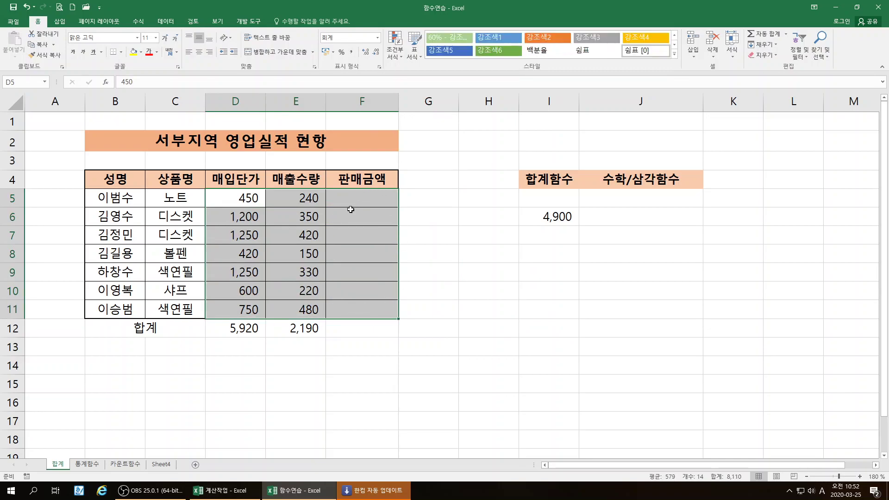
pyautogui.click(752, 34)
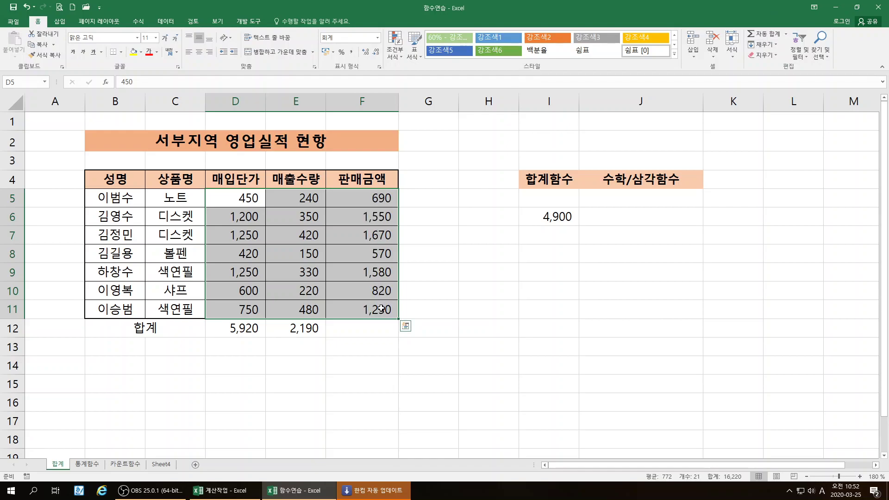
pyautogui.click(486, 325)
# Clear the 합계 row values in D12:F12 and the 판매금액 values in F5:F12
pyautogui.moveTo(244, 331); pyautogui.dragTo(362, 335)
pyautogui.press('Delete')
pyautogui.moveTo(368, 199); pyautogui.dragTo(362, 330)
pyautogui.press('Delete')
pyautogui.click(546, 324)
# Use AutoSum on D5:F12 to fill the 판매금액 column and the 합계 row in one operation
pyautogui.moveTo(238, 199); pyautogui.dragTo(362, 330)
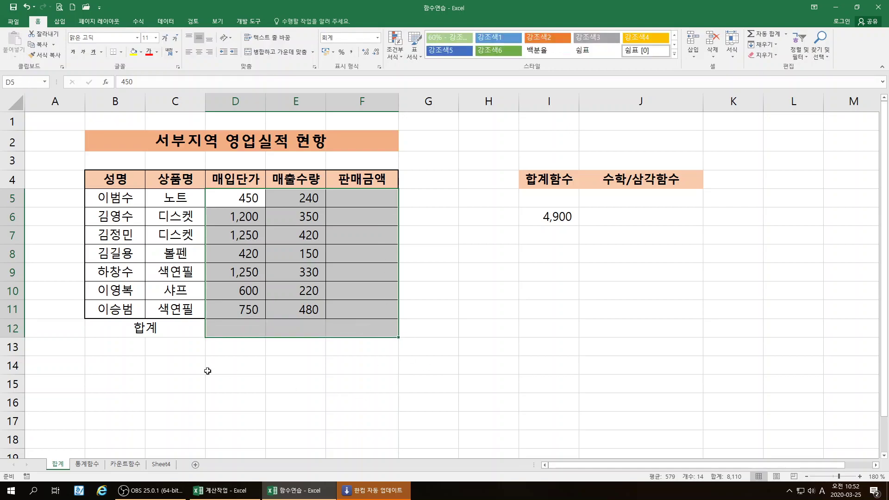
pyautogui.click(785, 33)
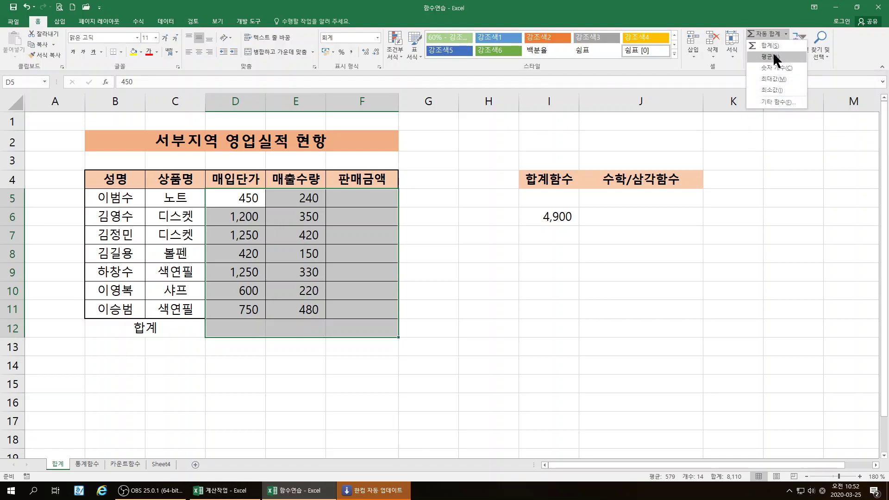
pyautogui.click(787, 33)
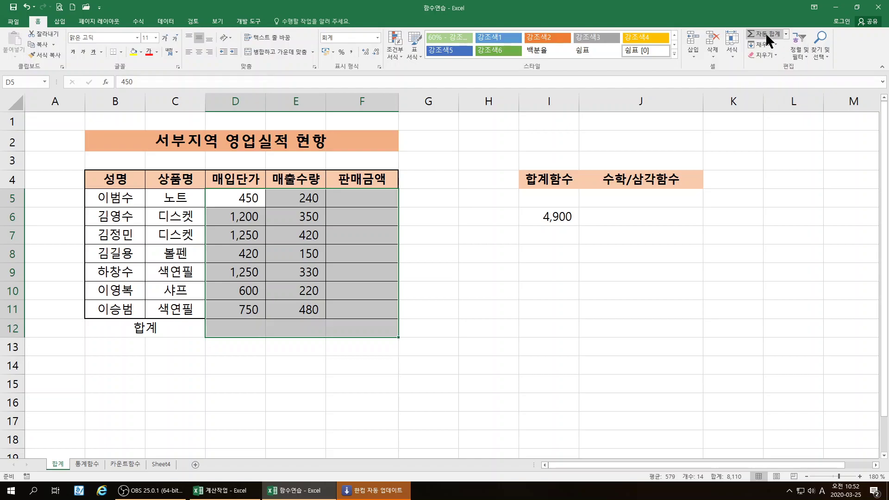
pyautogui.click(765, 33)
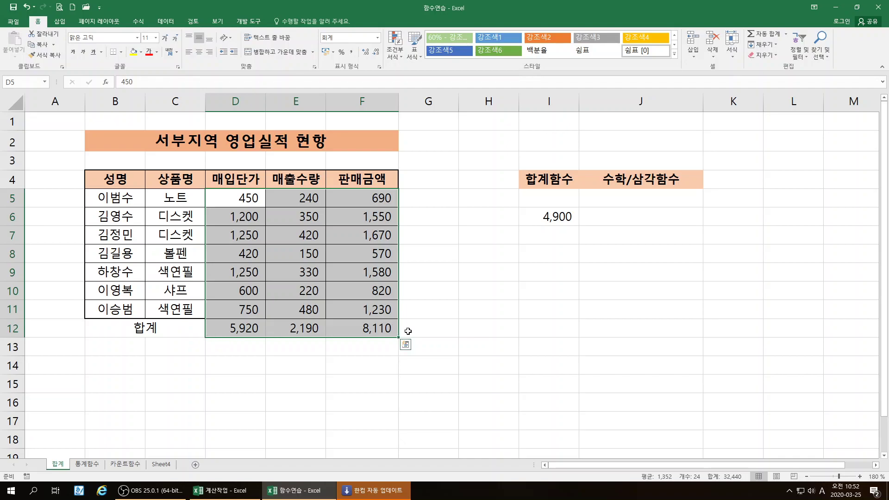
pyautogui.click(467, 302)
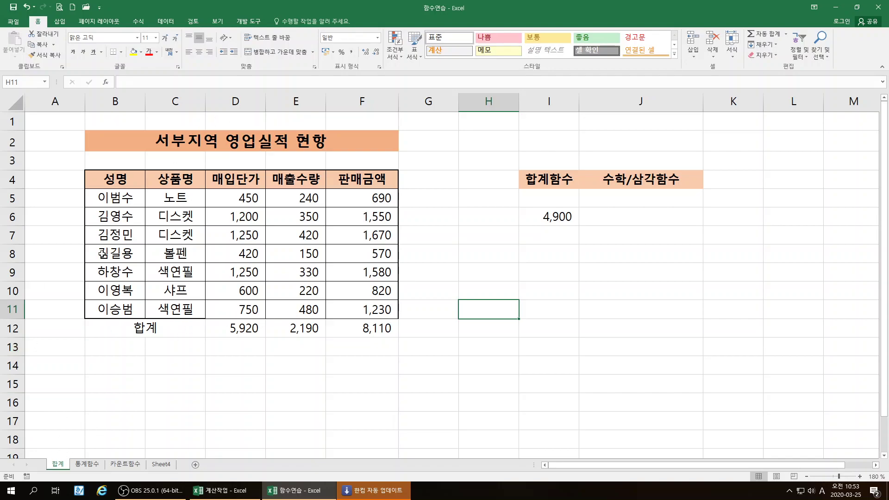
# View the 통계함수 and 카운트함수 sheets, and return to the 합계 sheet
pyautogui.click(85, 463)
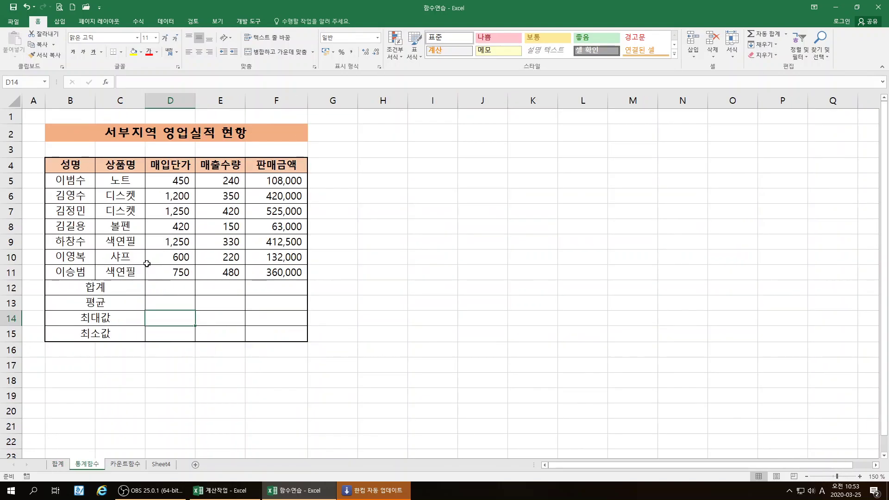
pyautogui.click(133, 466)
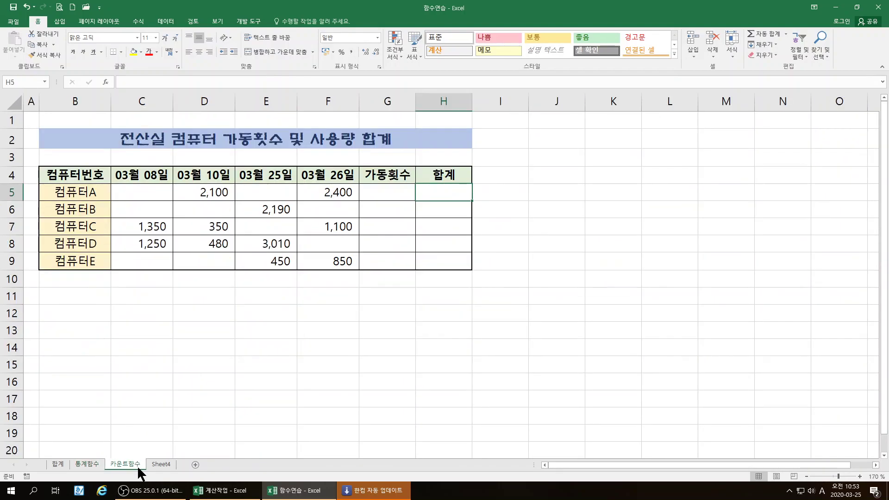
pyautogui.click(57, 464)
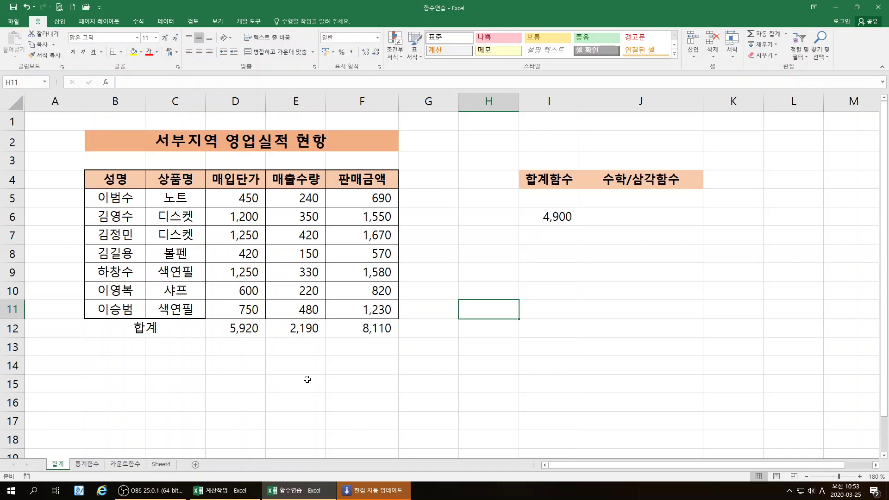
pyautogui.click(236, 382)
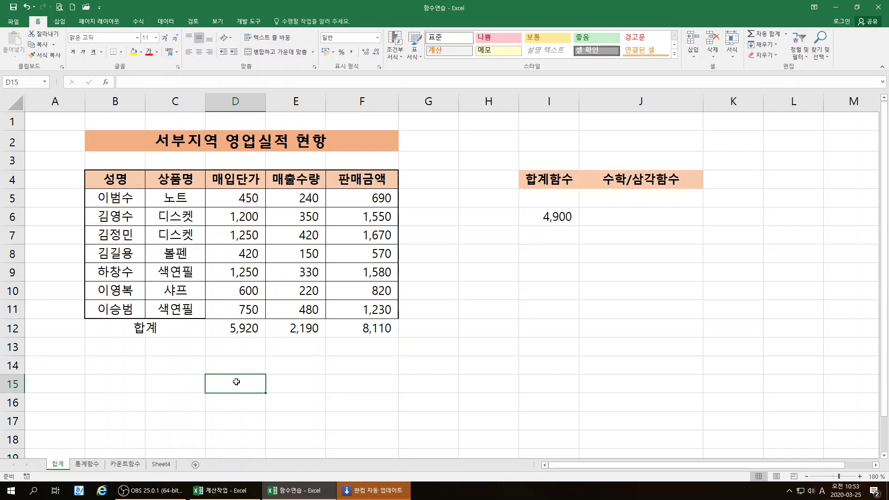
pyautogui.click(532, 354)
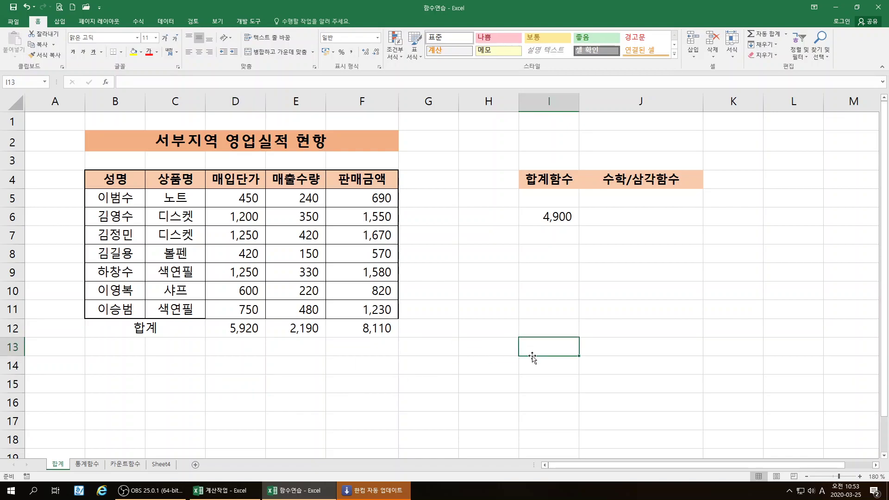
pyautogui.click(236, 402)
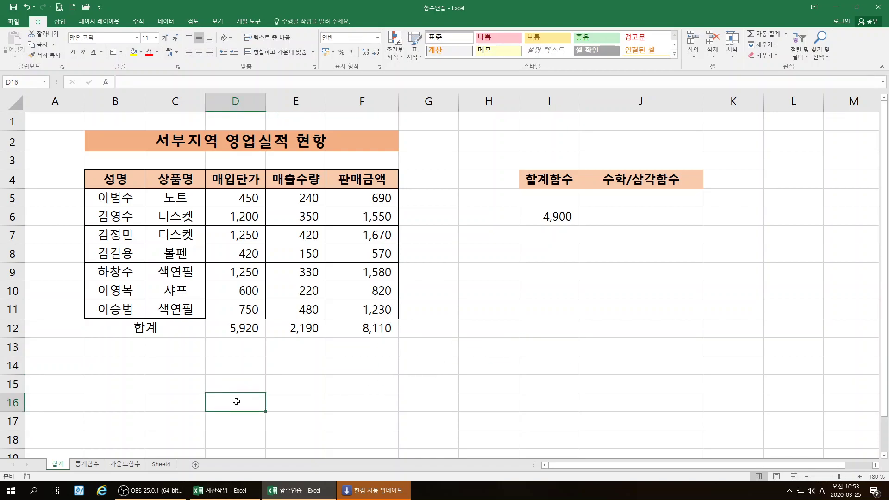
pyautogui.click(176, 404)
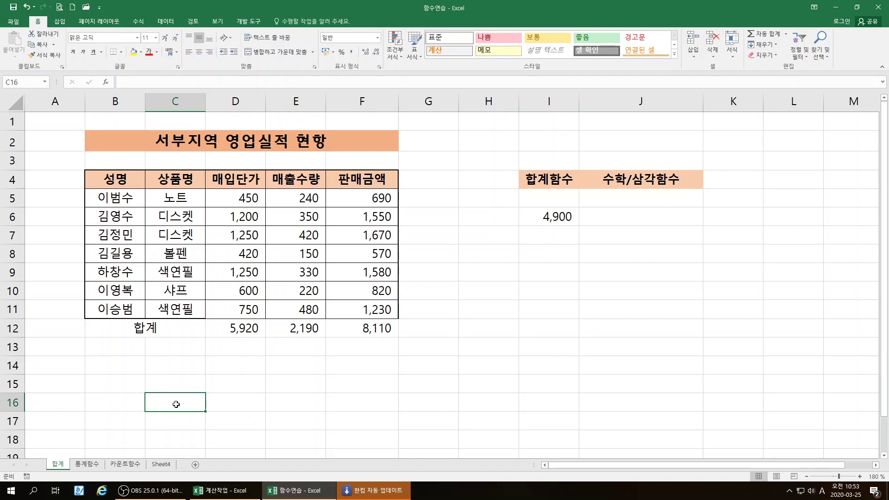